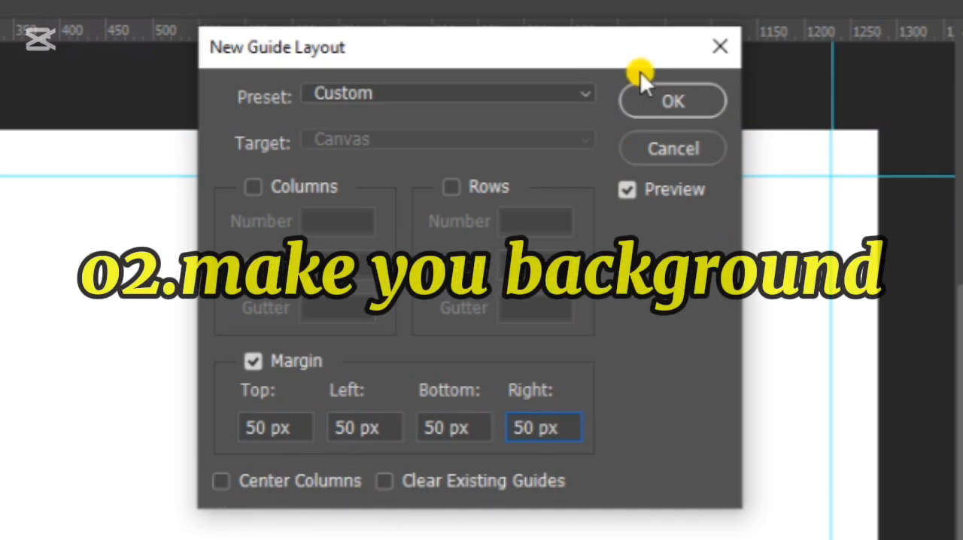
Confirm the 50 px margin guides on all four sides and add a gradient fill layer above the background.
left_click(659, 92)
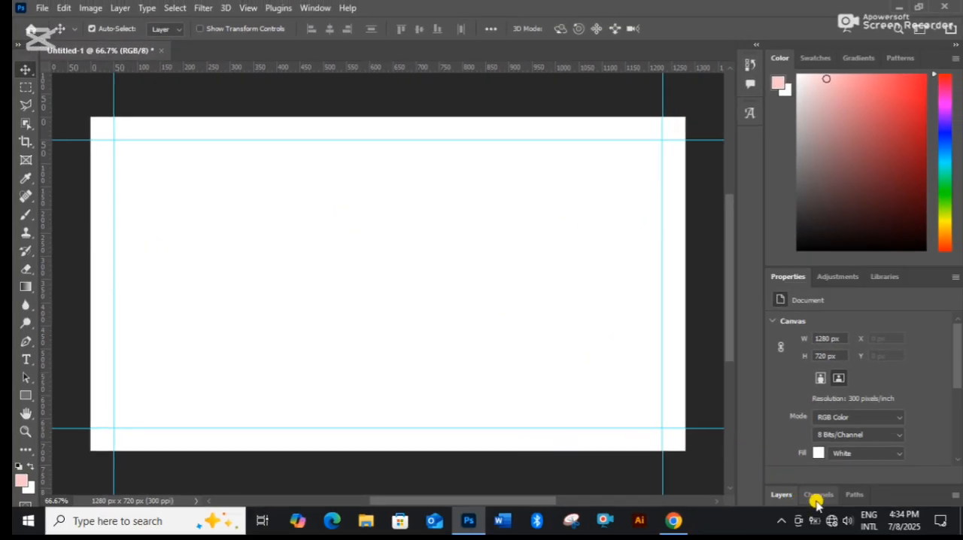
left_click(782, 494)
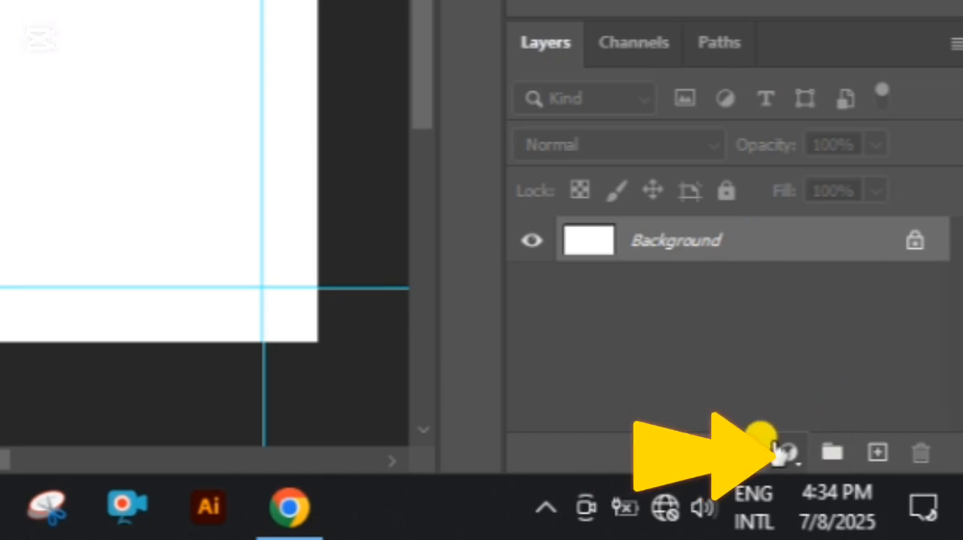
left_click(787, 453)
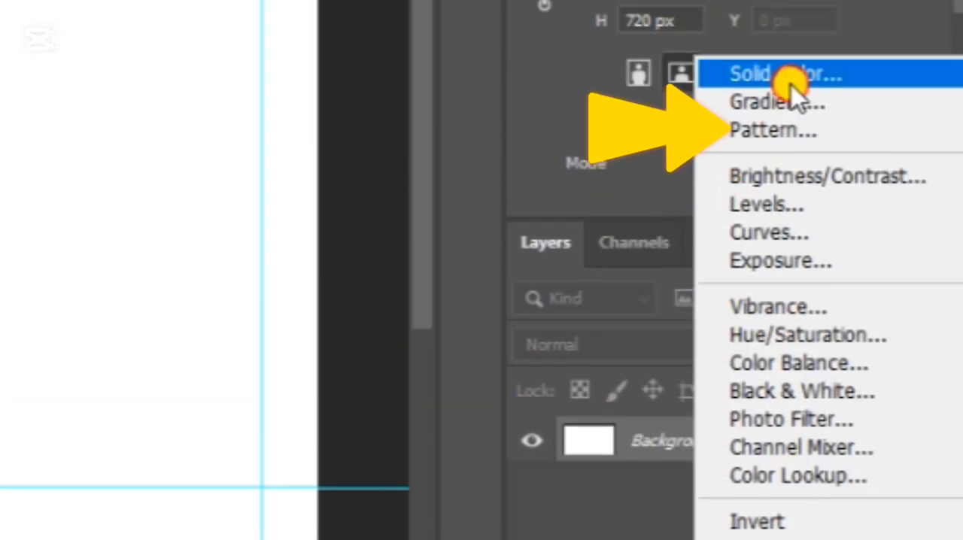
left_click(796, 95)
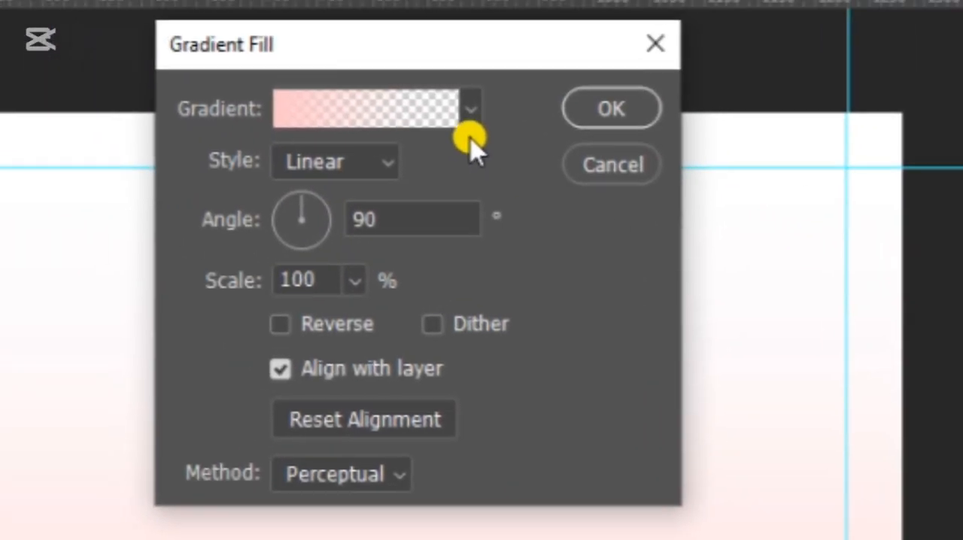
Load the Red_02 preset from the Reds group as the gradient for the fill.
left_click(451, 119)
scroll(316, 229, "down", 1)
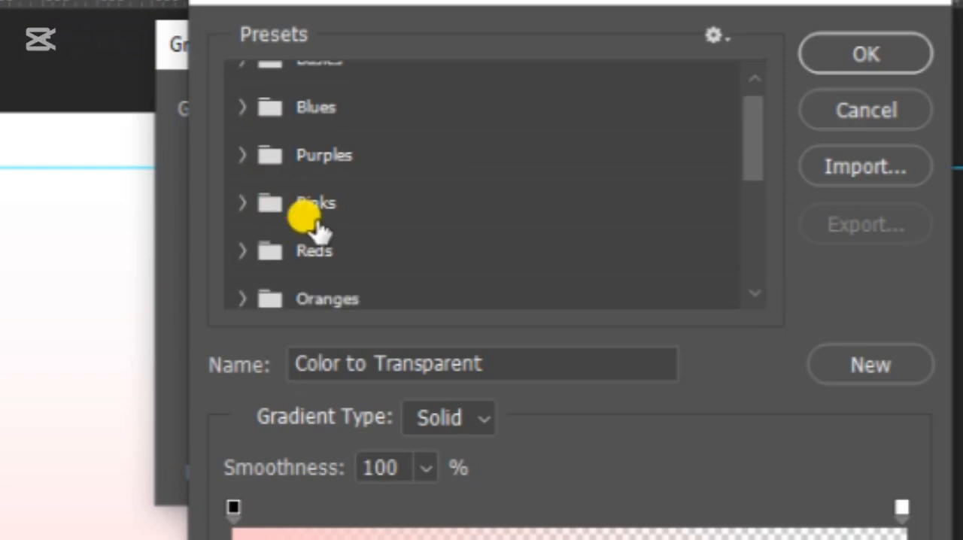
left_click(245, 252)
left_click(255, 259)
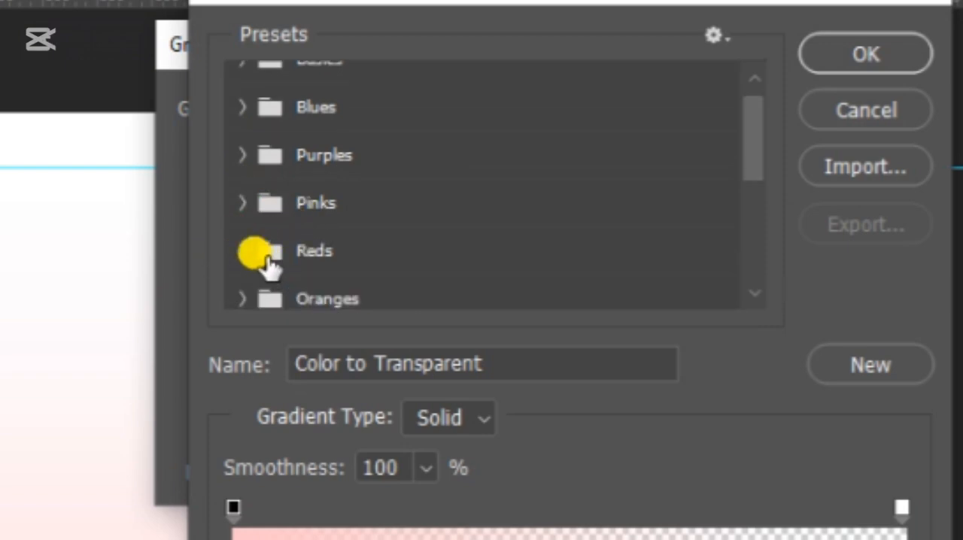
left_click(316, 252)
scroll(406, 226, "down", 3)
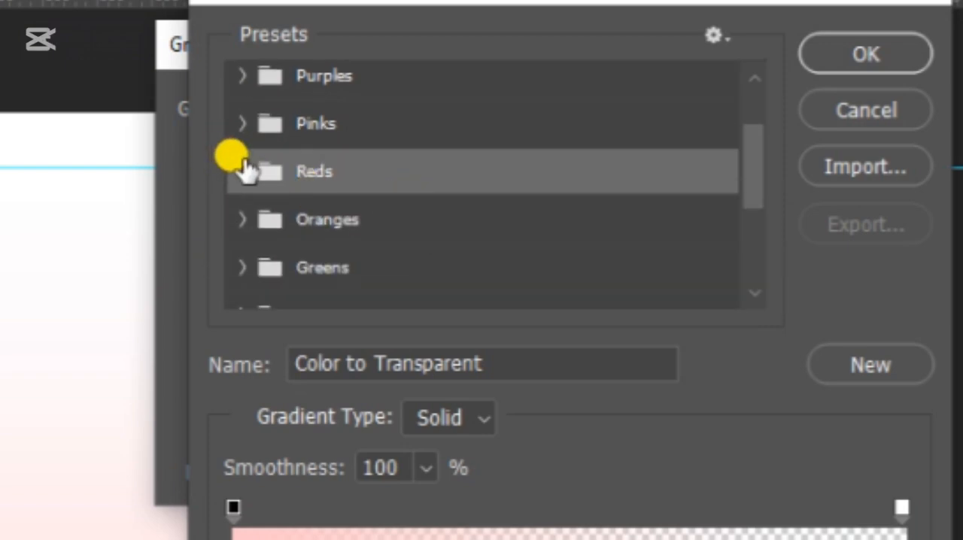
left_click(242, 173)
left_click(337, 226)
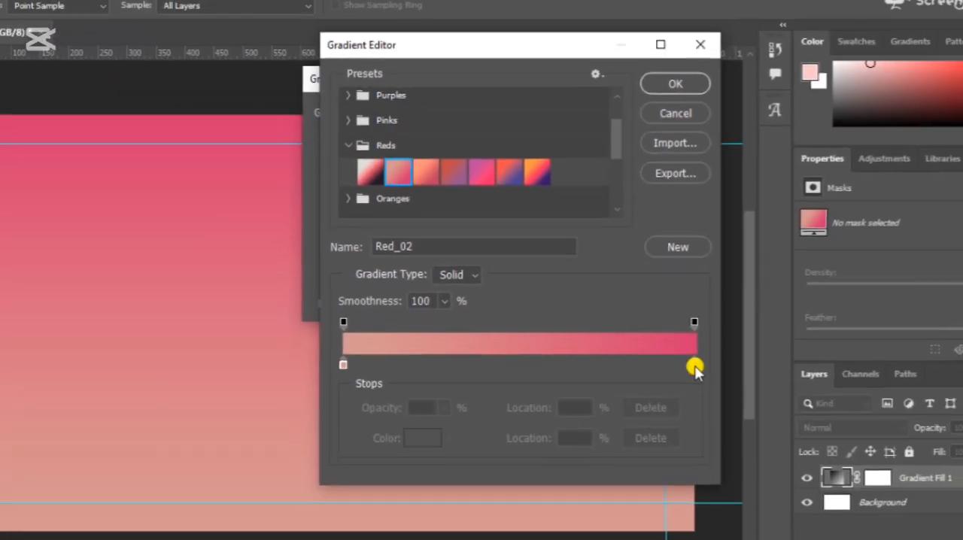
Recolor the gradient's end stop to bright red and its start stop to near-black.
left_click(693, 368)
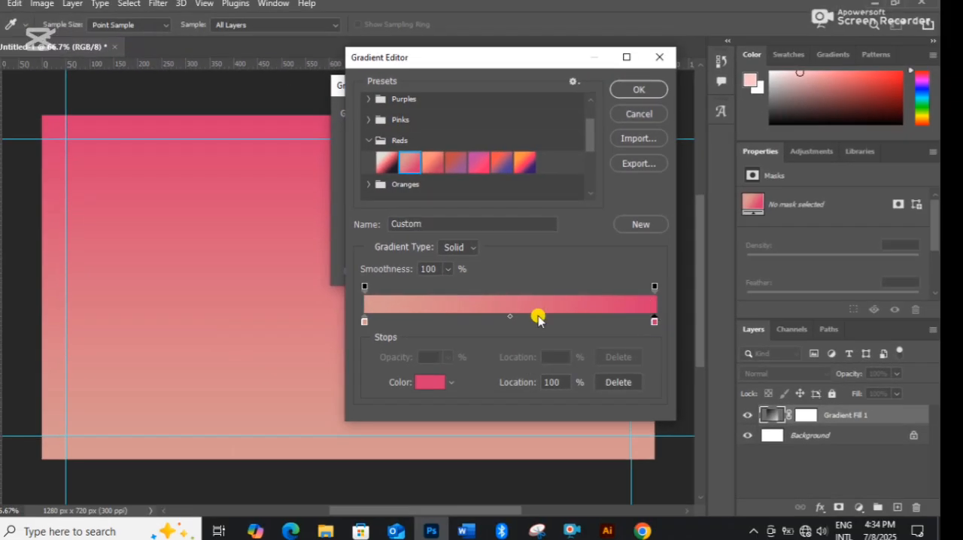
left_click_drag(621, 153, 706, 86)
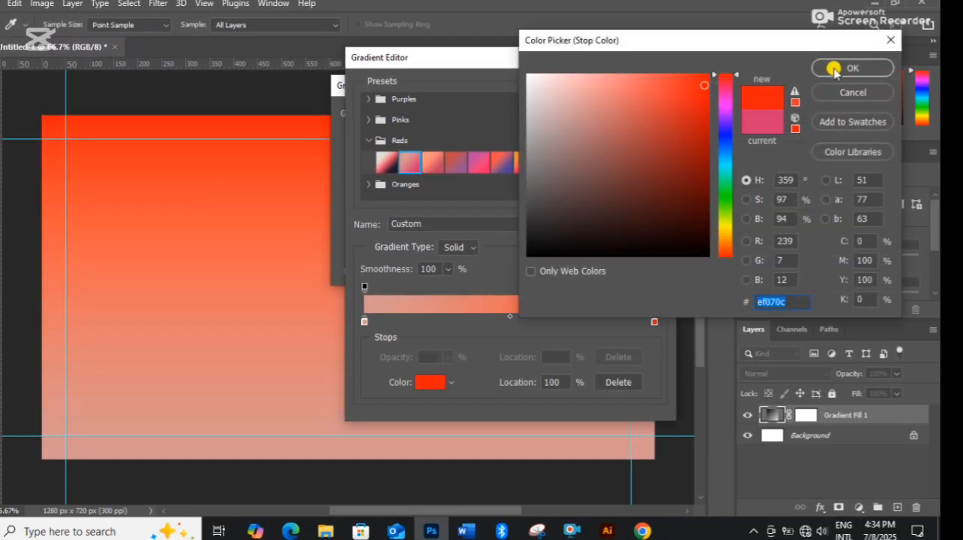
left_click(835, 70)
double_click(365, 321)
left_click(529, 256)
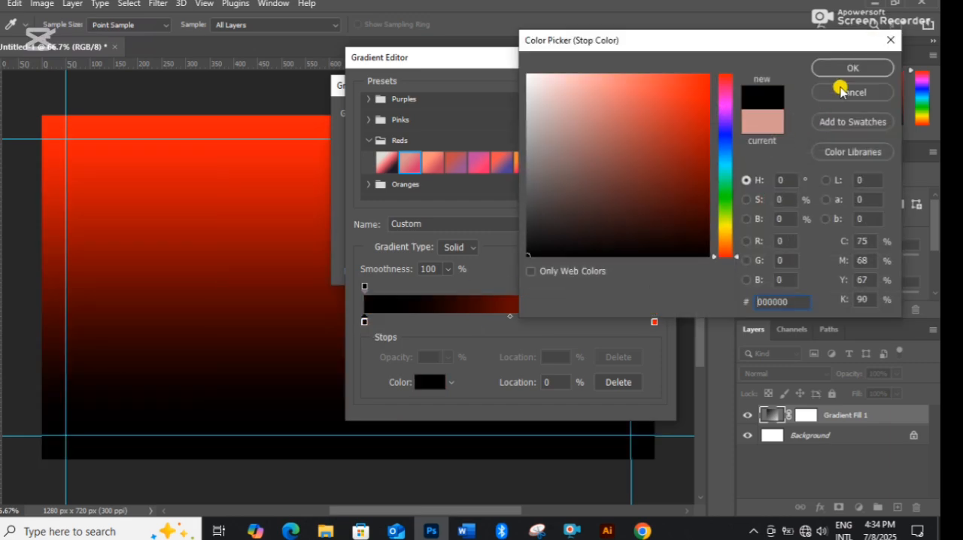
left_click_drag(535, 219, 682, 165)
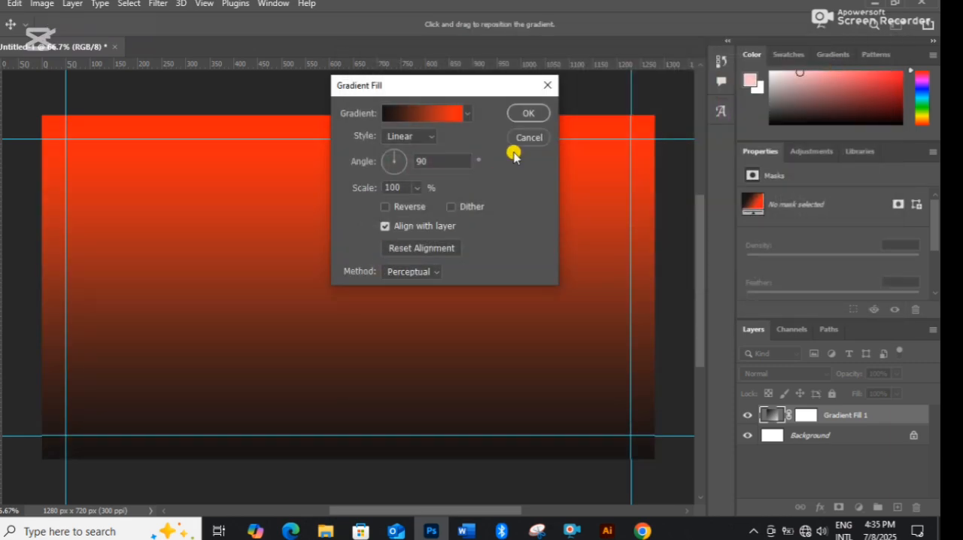
Try the Angle style and other gradient styles on the fill, returning to Linear.
left_click(410, 136)
left_click(396, 174)
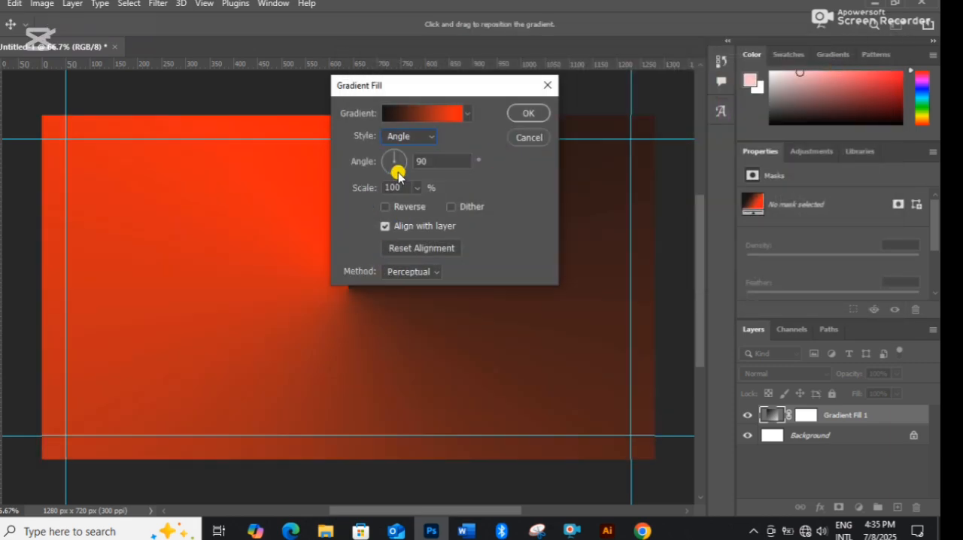
left_click(410, 135)
left_click(404, 185)
left_click(410, 135)
left_click(404, 199)
left_click(411, 136)
left_click(399, 150)
left_click(403, 208)
left_click(403, 208)
Set the gradient fill's scale to 110% and lock its layer.
left_click(406, 189)
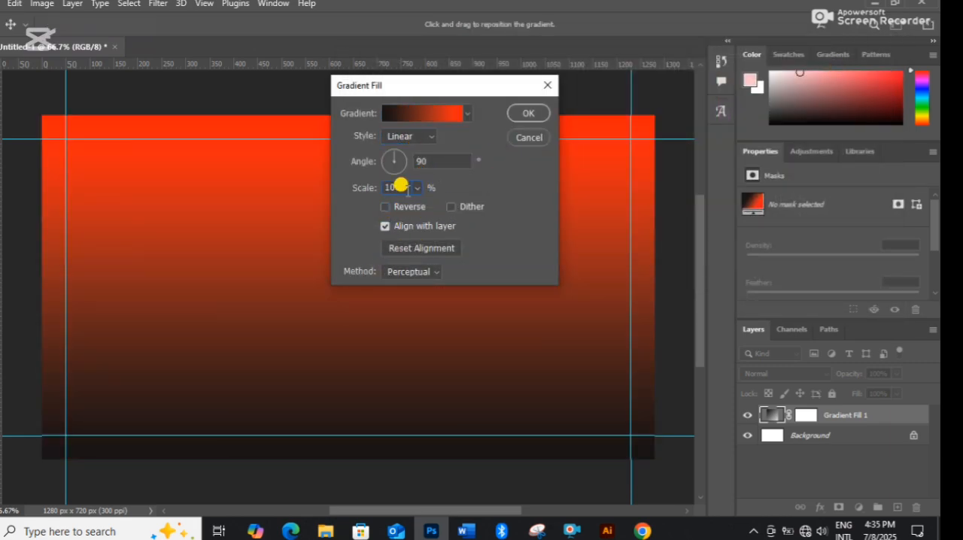
scroll(408, 191, "down", 10)
scroll(401, 187, "up", 10)
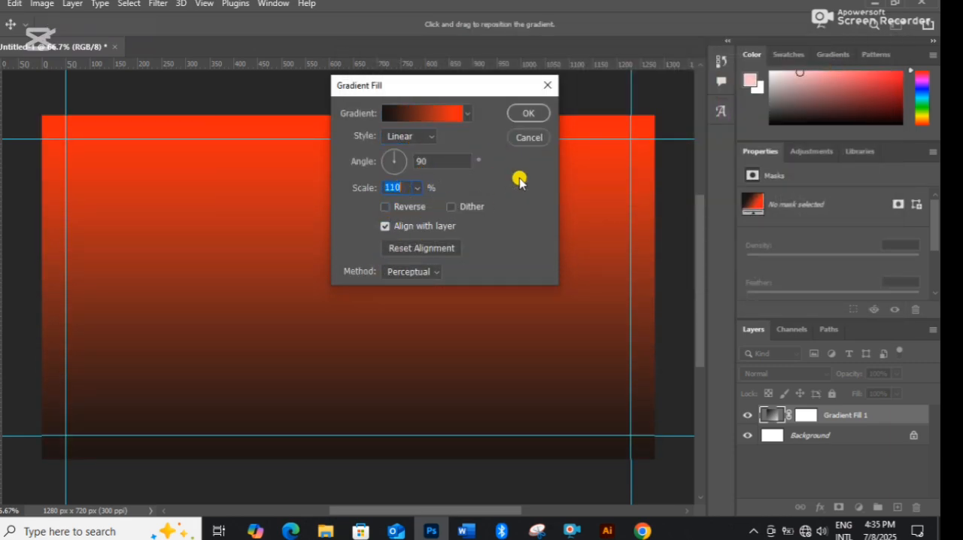
left_click(528, 115)
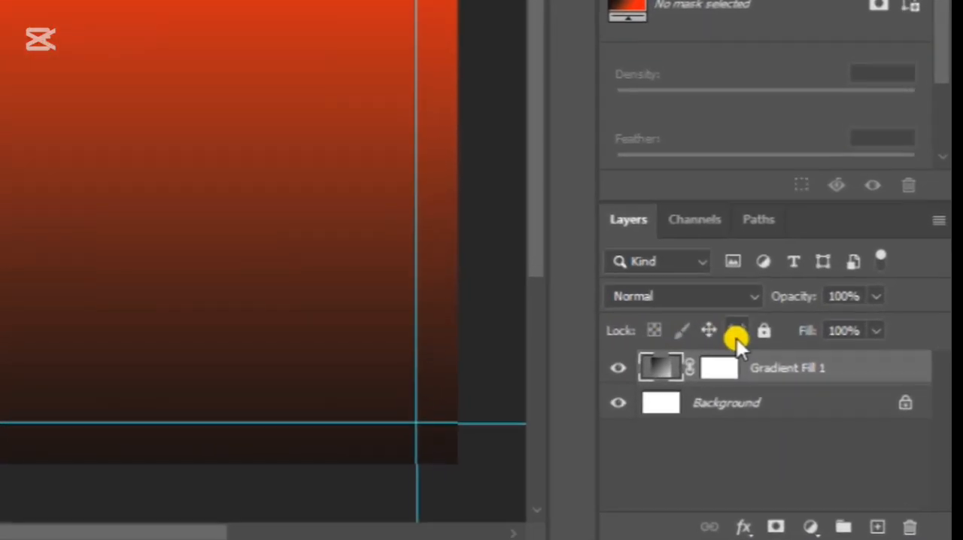
left_click(832, 394)
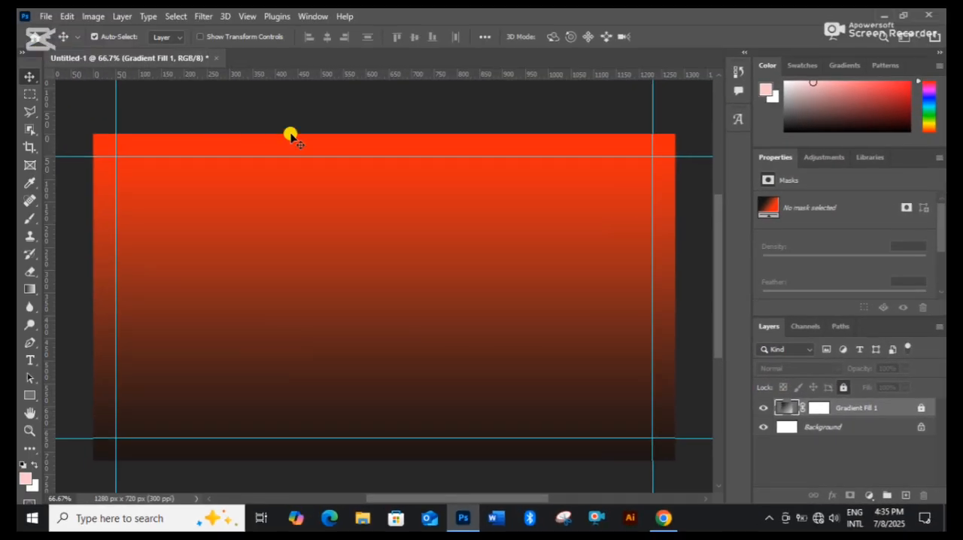
Place the image "3D character with headphones in blue color" from the assest folder in the center of the canvas.
left_click(362, 519)
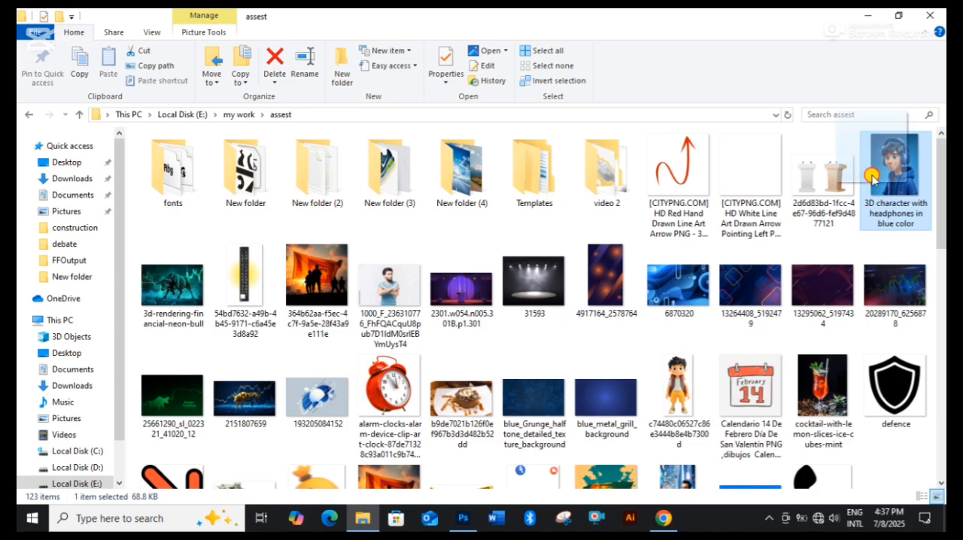
left_click_drag(871, 175, 458, 393)
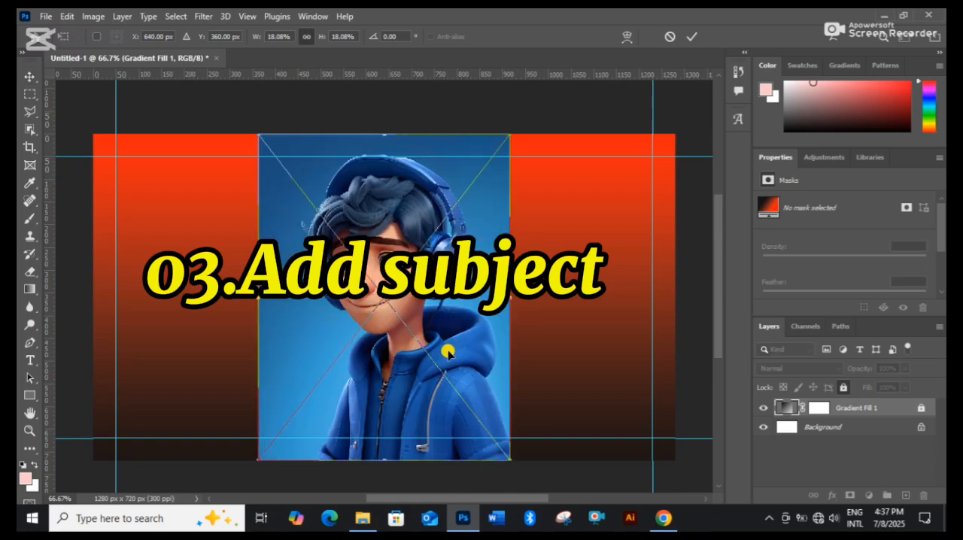
left_click(692, 50)
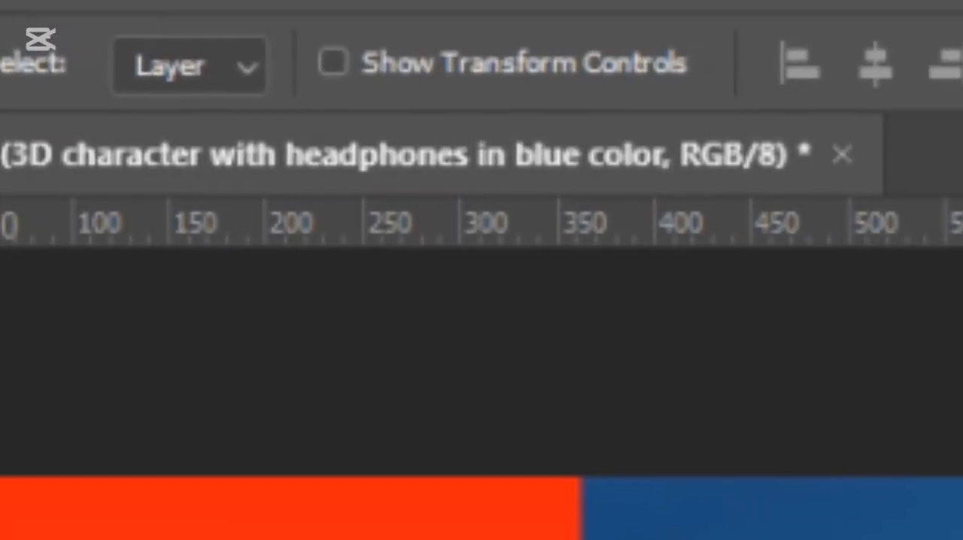
Select the character with the Object Selection tool and mask out the image's blue background.
key("w")
left_click(789, 106)
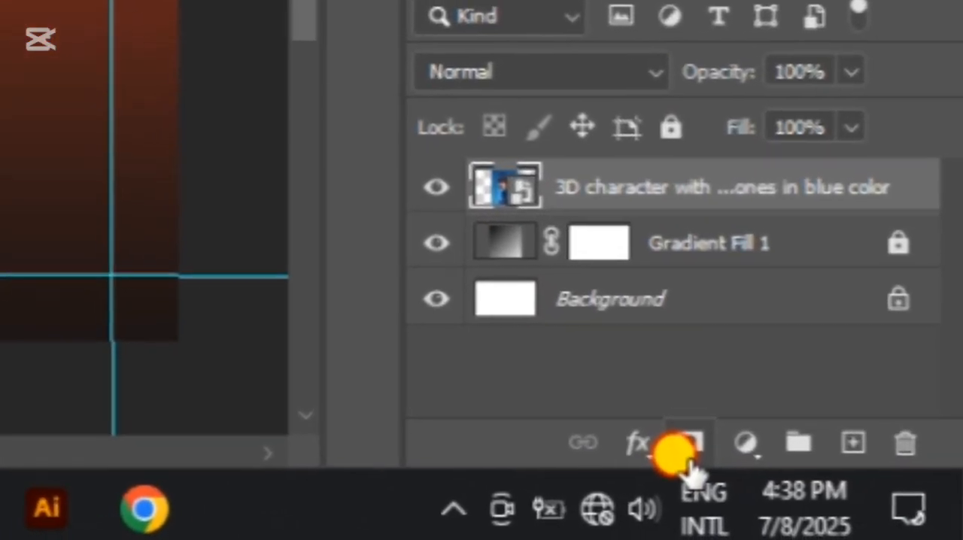
left_click(888, 518)
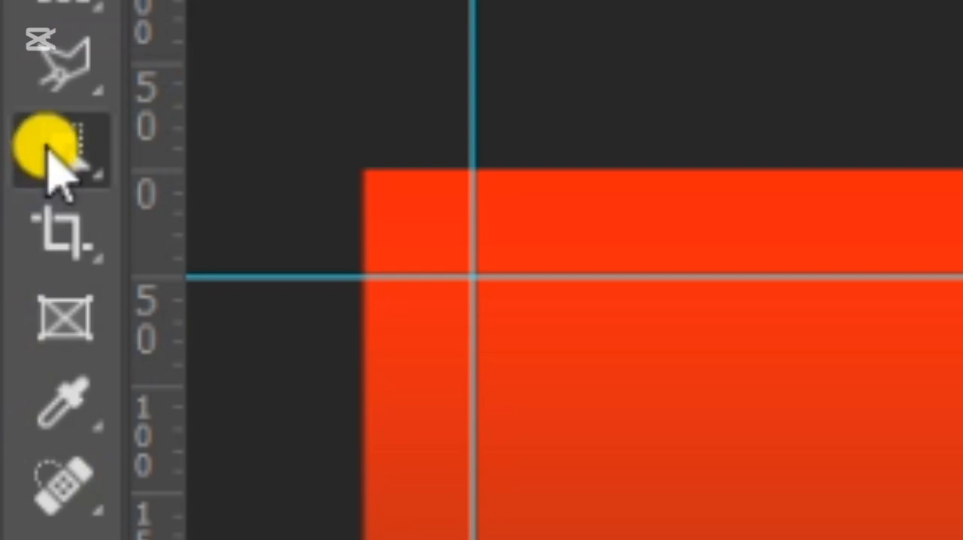
Select the leftover background patch below the headphone with the Magic Wand tool and shift the character slightly left.
right_click(39, 245)
left_click(354, 276)
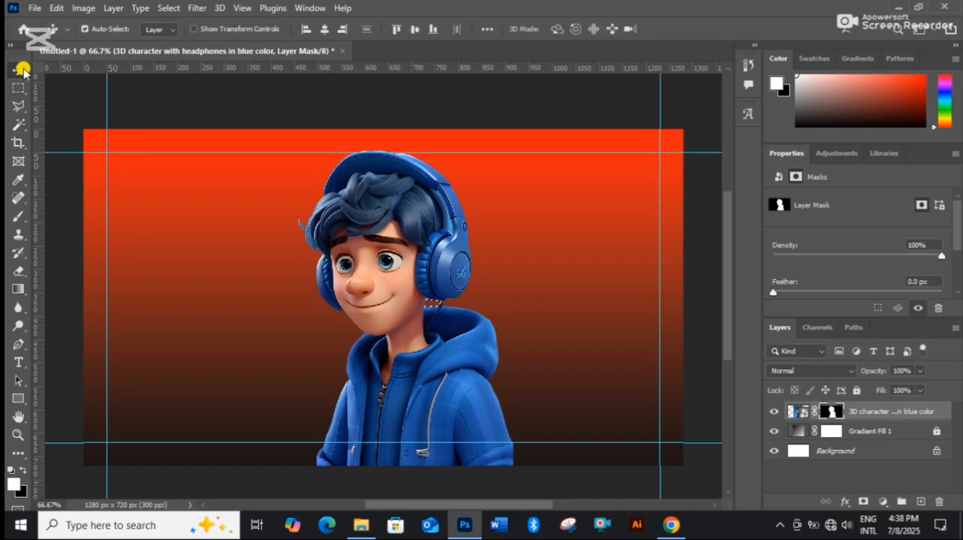
left_click_drag(416, 356, 401, 356)
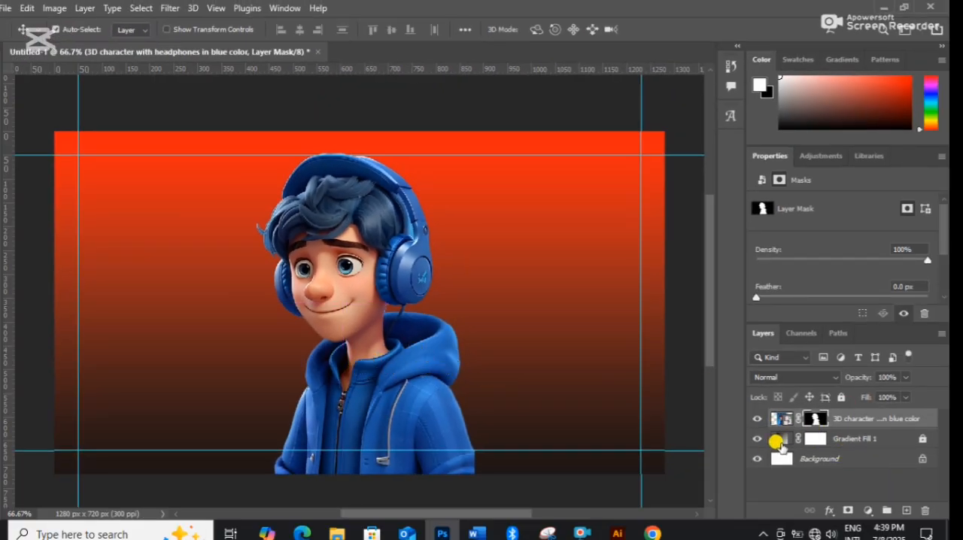
Unlock the gradient fill layer and change its near-black stop to blue 1d54a0, sampled from the character's hoodie.
double_click(782, 443)
left_click(439, 211)
left_click(923, 438)
double_click(780, 441)
left_click(426, 120)
double_click(468, 337)
left_click(423, 391)
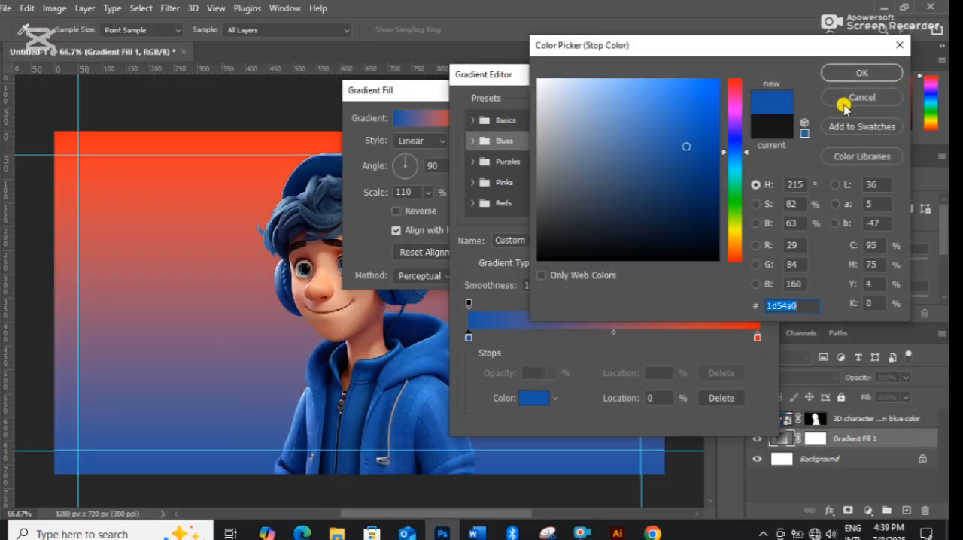
left_click(862, 74)
left_click(747, 107)
Set the blue-to-red gradient fill's scale to 80%.
left_click(406, 188)
scroll(406, 188, "up", 10)
scroll(424, 207, "down", 2)
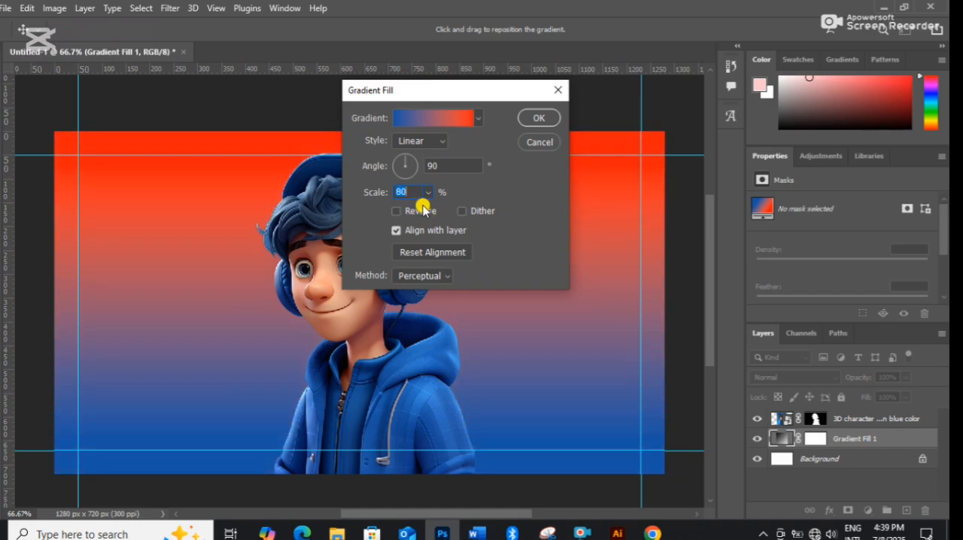
left_click(539, 118)
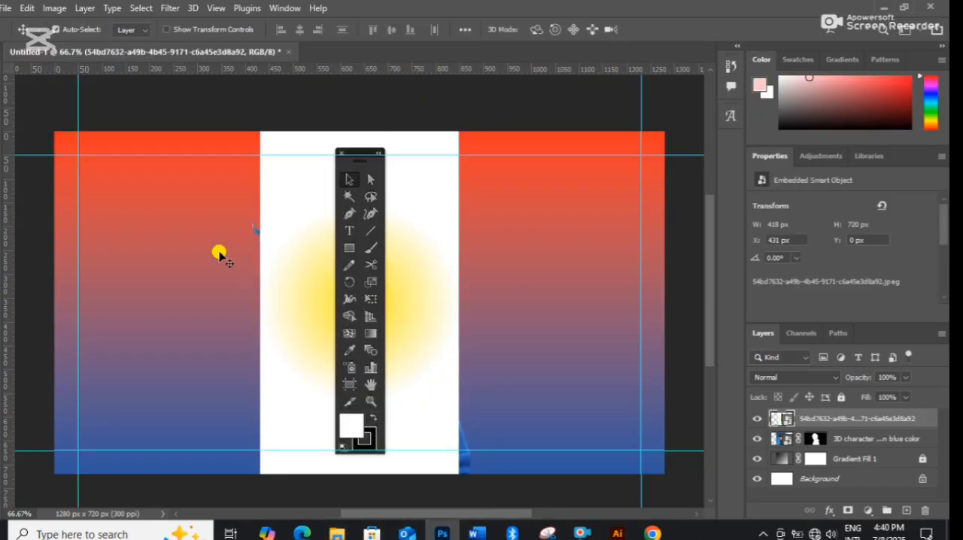
Select the dark tool panel with a rectangular marquee and mask out the rest of the placed image.
key("w")
left_click(366, 156)
key("m")
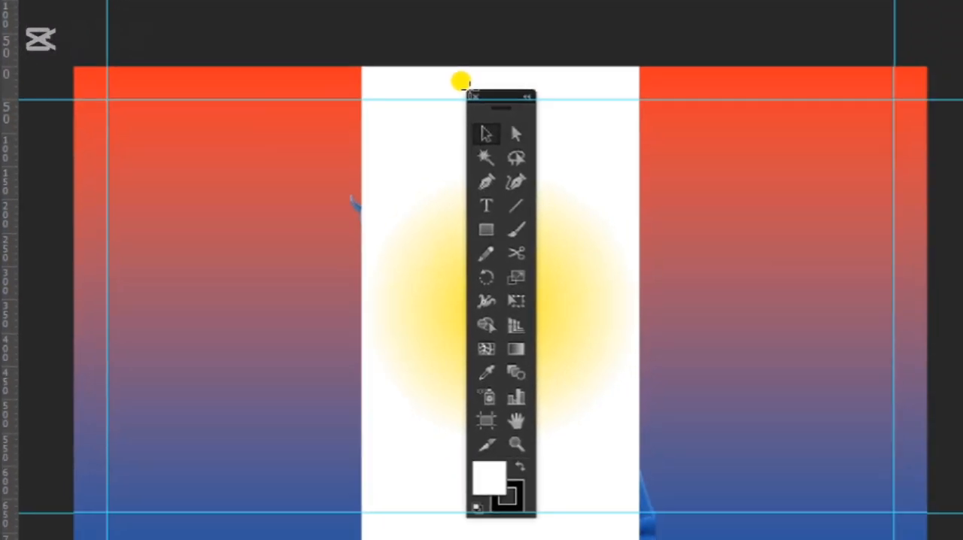
left_click_drag(851, 350, 863, 389)
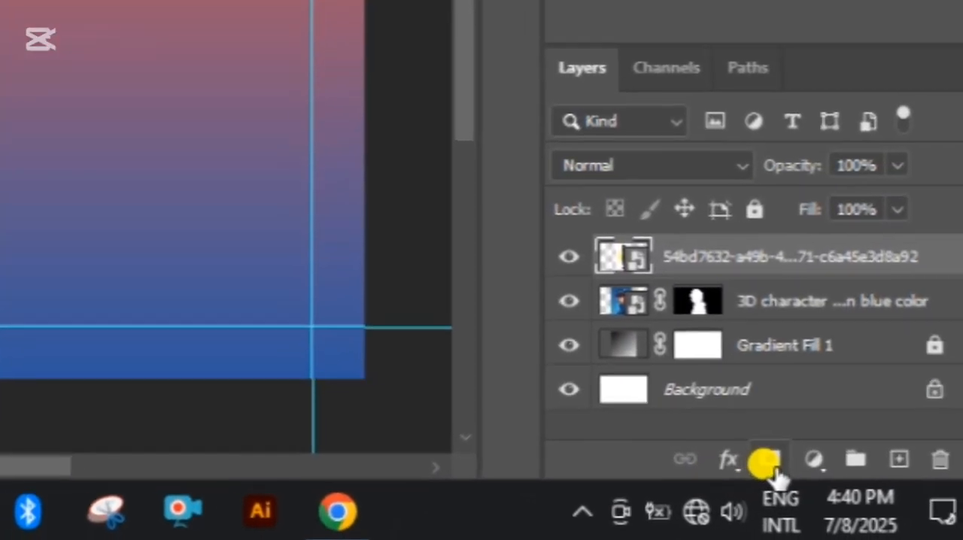
left_click(770, 464)
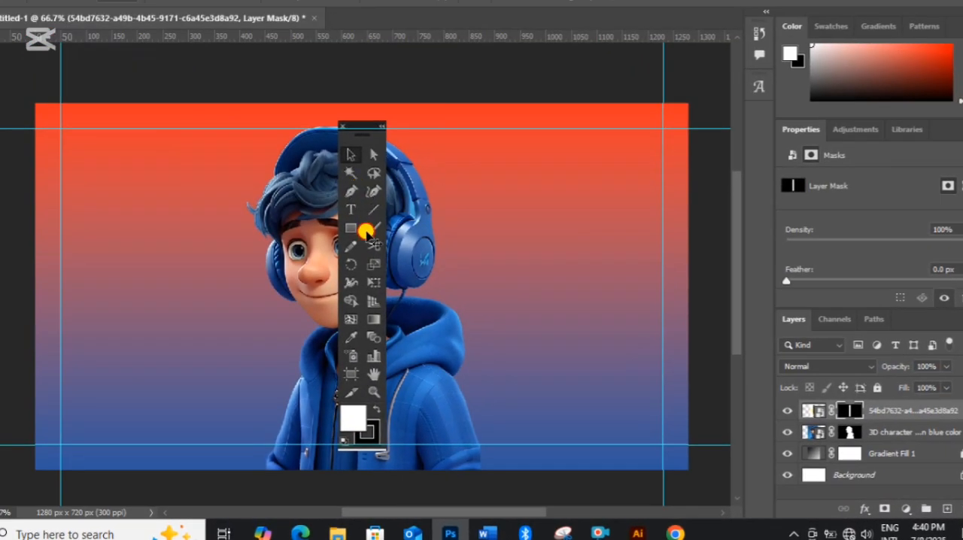
Move the masked tool panel to the left of the character and rotate it about -18.6°.
left_click_drag(366, 231, 247, 231)
key("ctrl+t")
left_click_drag(74, 364, 97, 426)
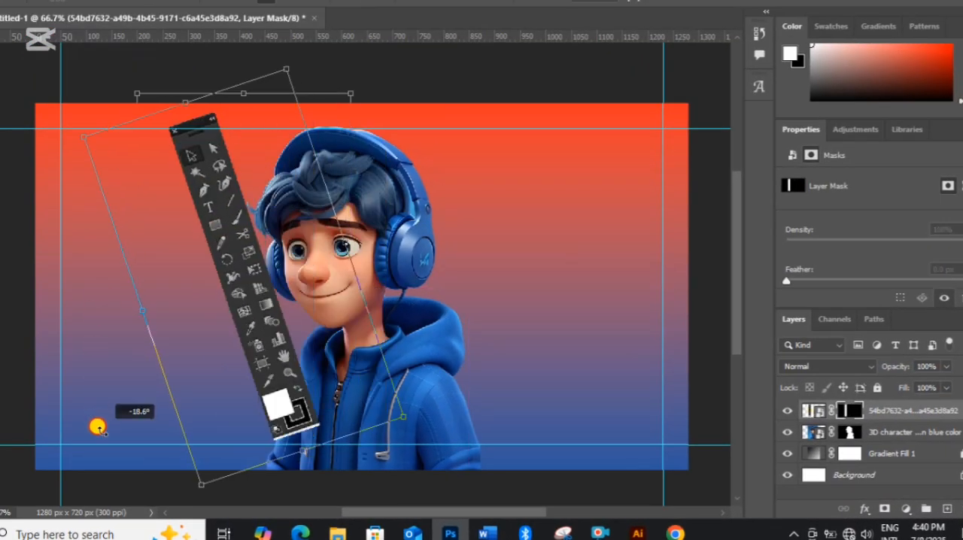
key("Return")
Stack the tool panel behind the character and reposition it at a tilt of about -33°.
left_click_drag(892, 411, 892, 441)
left_click_drag(247, 299, 279, 334)
key("ctrl+t")
left_click_drag(106, 96, 69, 153)
left_click(773, 4)
left_click_drag(256, 273, 247, 271)
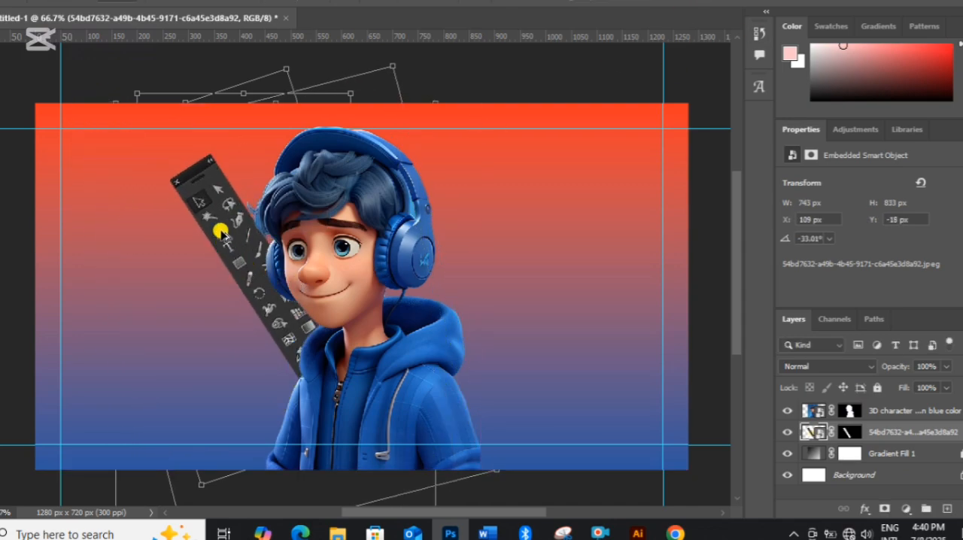
Duplicate the tilted tool panel to the right of the character and flip the copy horizontally.
left_click_drag(223, 233, 439, 226)
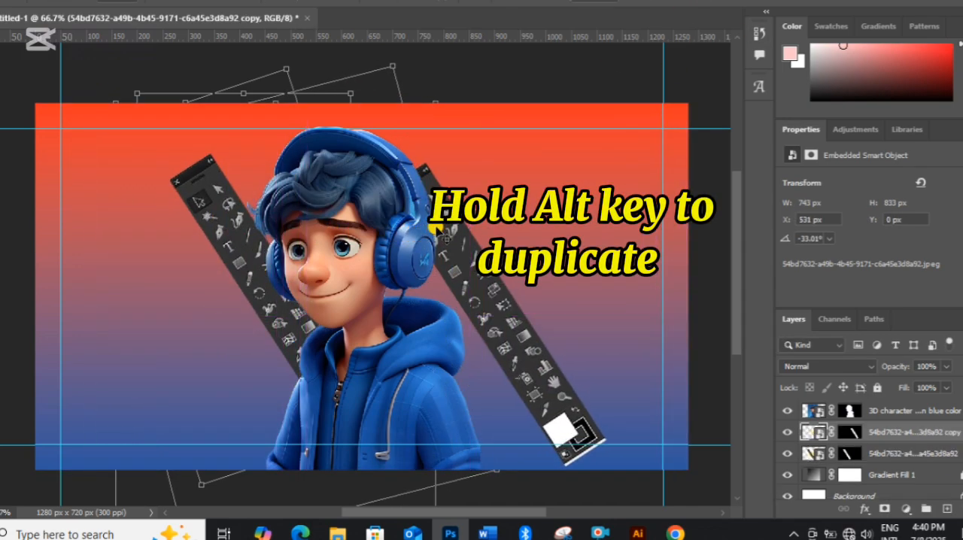
right_click(493, 241)
left_click(516, 497)
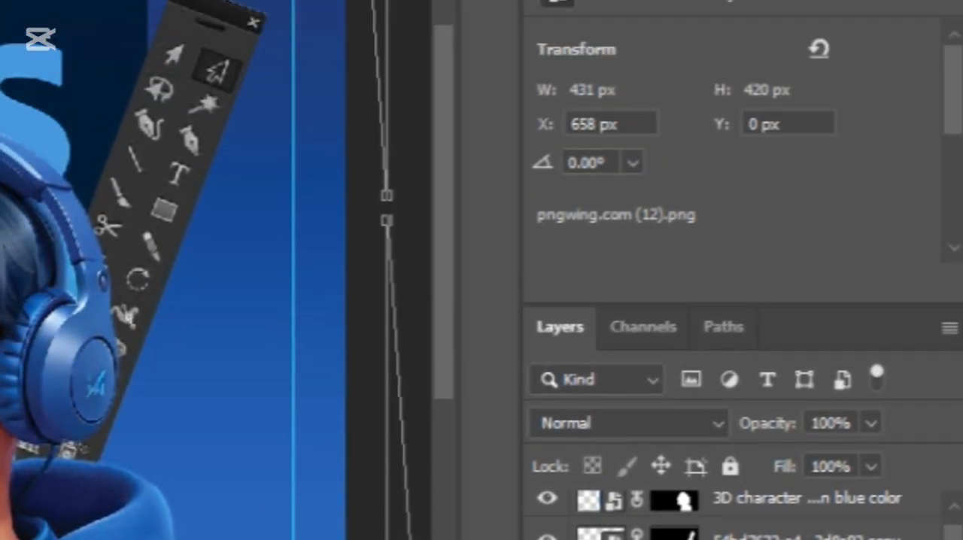
Apply an Outer Glow layer effect to the pngwing.com (12) logo layer.
right_click(865, 468)
left_click(461, 11)
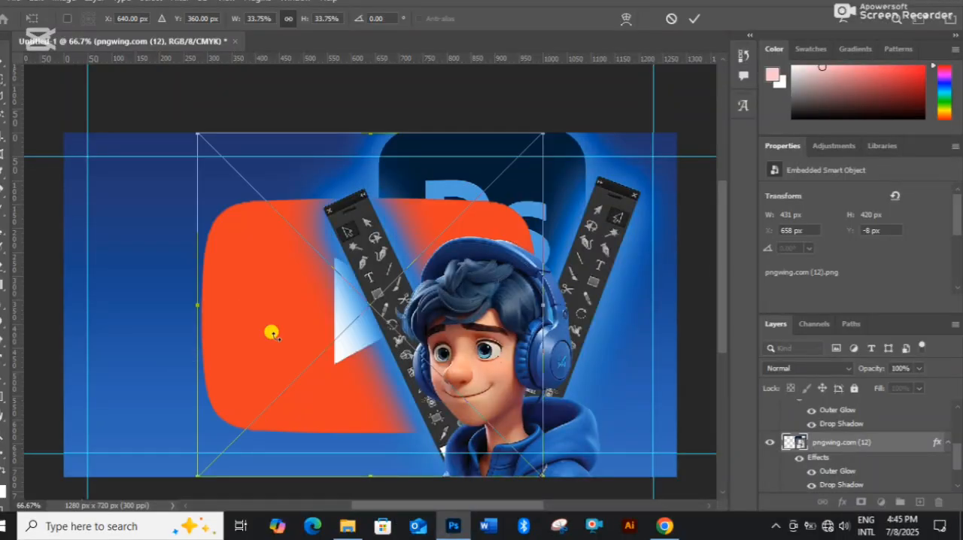
Place the YouTube logo image pngwing.com (27) into the thumbnail and scale it to 17.48% in the left area.
left_click_drag(293, 296, 148, 256)
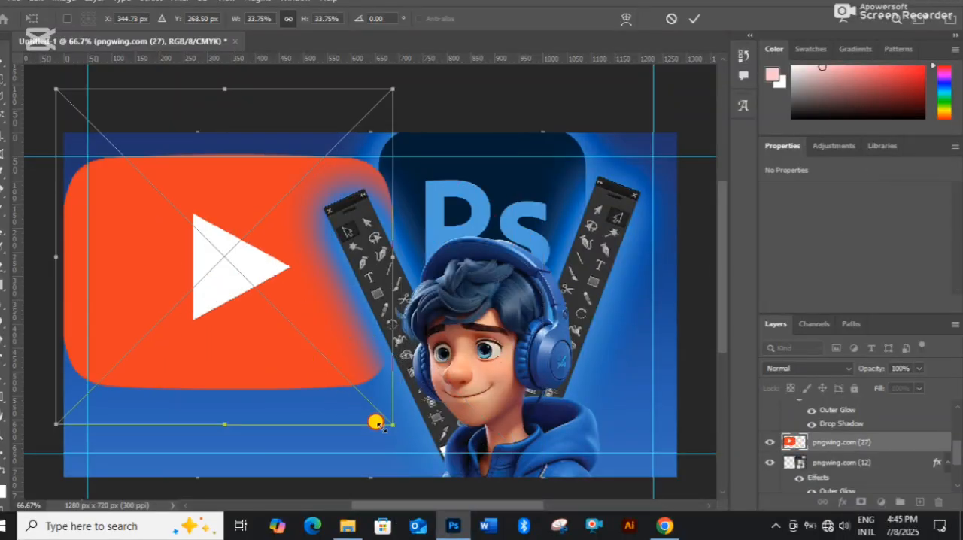
left_click_drag(383, 427, 216, 287)
left_click_drag(148, 218, 151, 264)
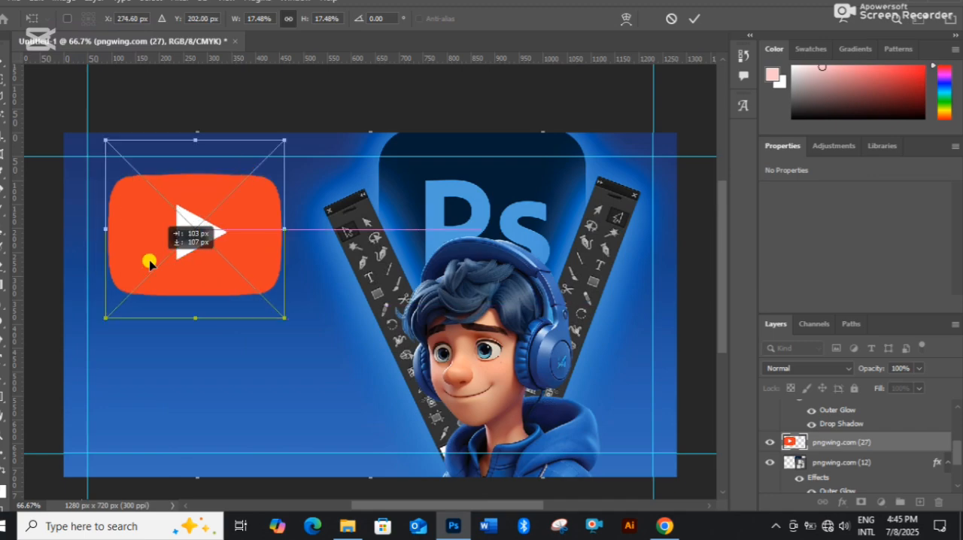
Skew the YouTube logo into a tilted perspective shape and place it at the canvas's upper-left corner.
left_click_drag(105, 229, 137, 316)
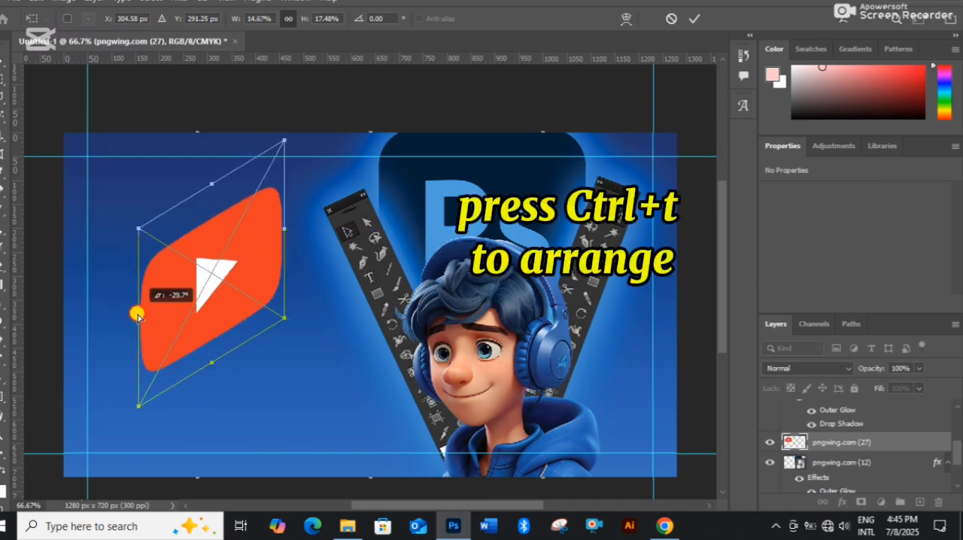
left_click_drag(215, 373, 210, 317)
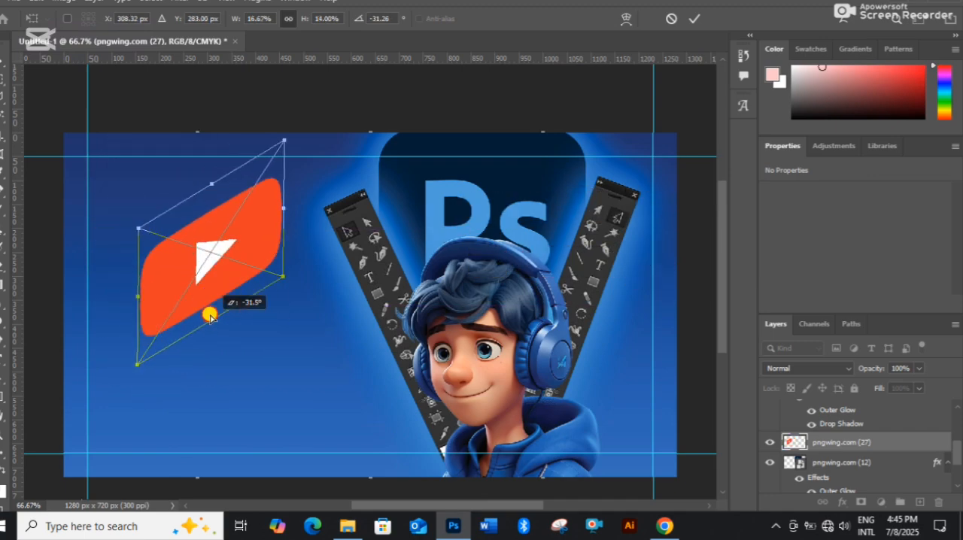
left_click(693, 19)
left_click_drag(208, 242, 146, 156)
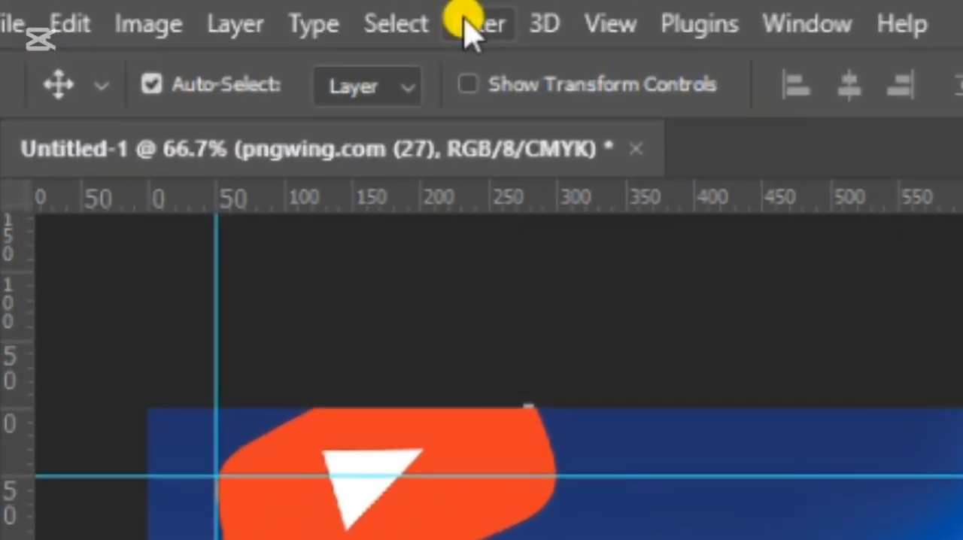
Apply a Motion Blur filter to the tilted YouTube logo.
left_click(176, 1)
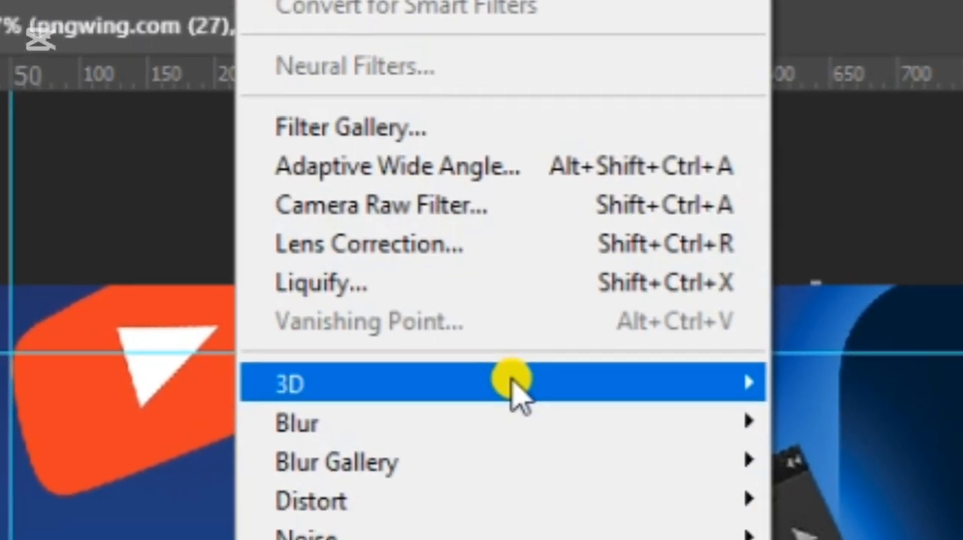
mouse_move(388, 194)
left_click(614, 394)
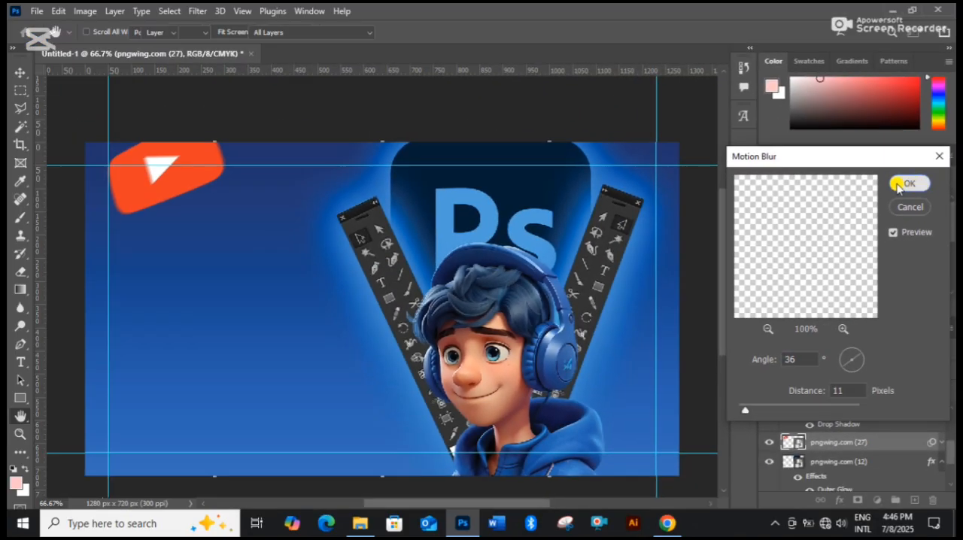
left_click(849, 180)
Position the blurred YouTube logo to the right of the character and put a smaller transformed copy at the upper left.
left_click_drag(697, 235, 630, 405)
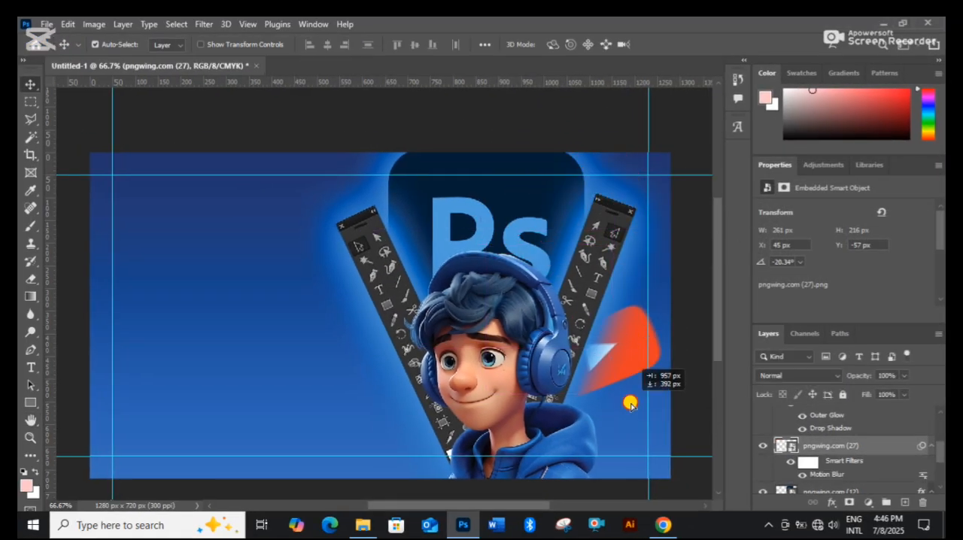
left_click_drag(508, 343, 175, 193)
left_click_drag(175, 192, 617, 395)
left_click_drag(648, 376, 118, 240)
key("ctrl+t")
left_click(493, 223)
Place a second small YouTube logo copy at the canvas's lower left and flip it horizontally.
left_click_drag(152, 297, 261, 478)
left_click(693, 45)
key("ctrl+t")
key("Return")
right_click(248, 446)
left_click(309, 425)
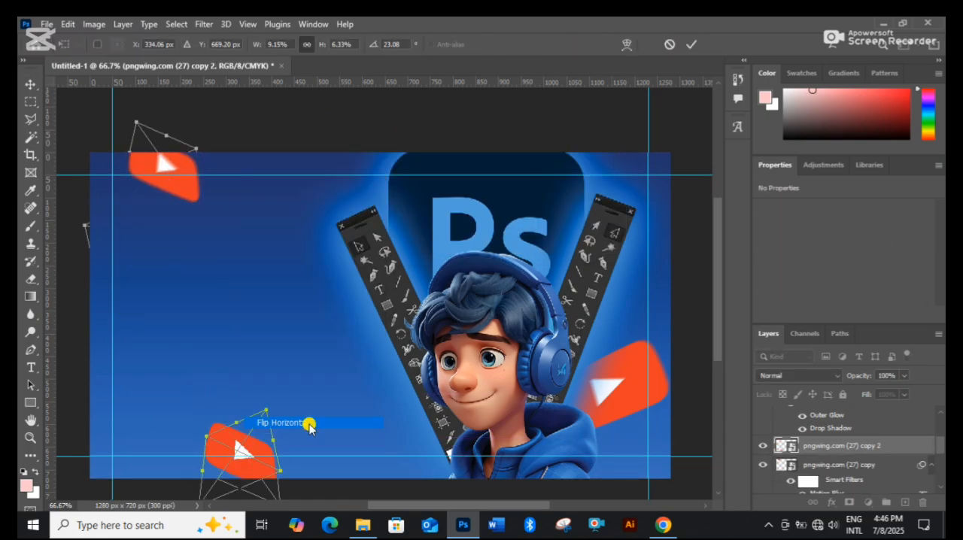
left_click(692, 45)
scroll(261, 435, "down", 1)
left_click_drag(258, 434, 219, 434)
scroll(273, 271, "up", 2)
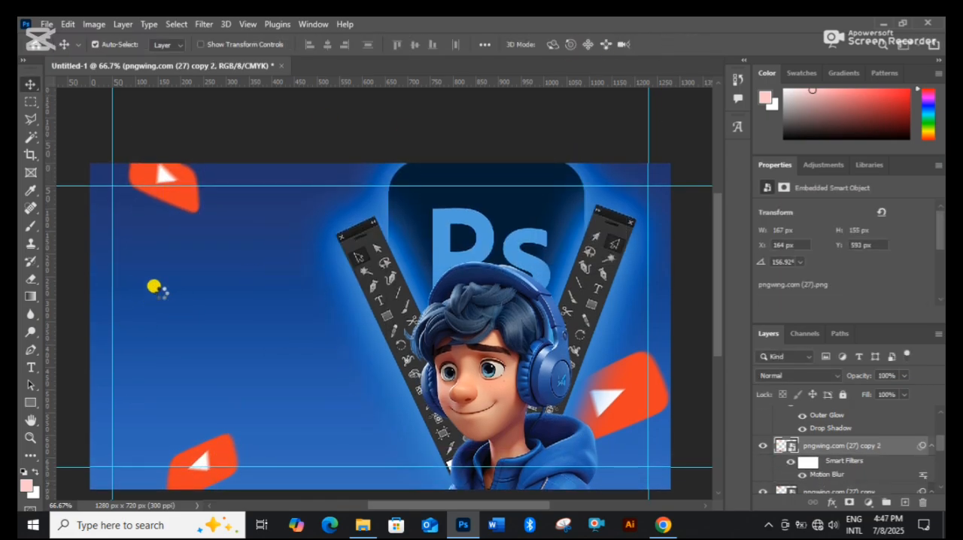
Add a text layer reading "Youtube" in the empty area left of the character.
key("t")
scroll(155, 287, "down", 1)
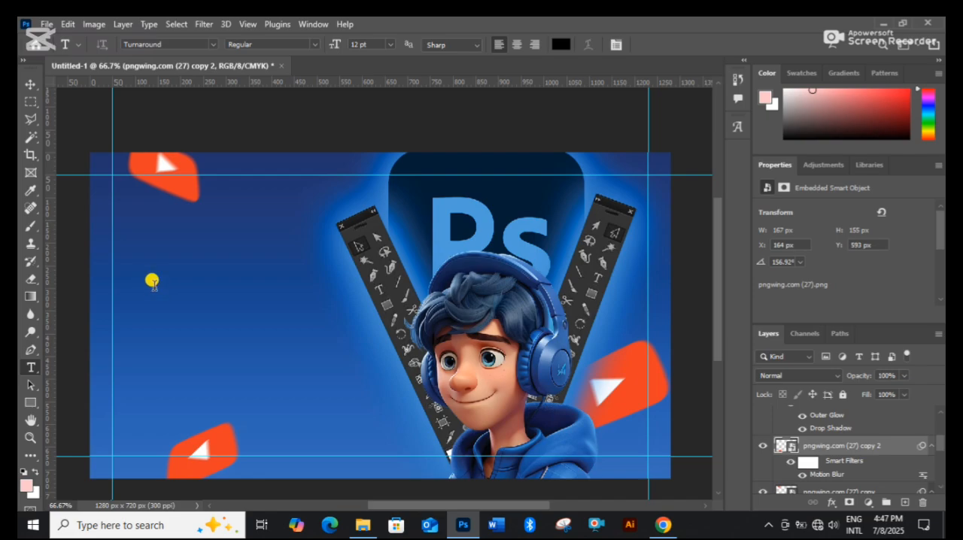
left_click(154, 284)
type("Youtube")
left_click_drag(190, 310, 209, 330)
left_click(666, 44)
Add separate text layers reading "Thumbnail" and "Let's make" in the area left of the character.
left_click(169, 261)
type("Thumbnail")
left_click(666, 44)
Set the "Youtube" text in the DAGGERSQUARE font and enlarge it to 285.55% as the main title.
key("v")
left_click(219, 303)
left_click(885, 247)
key("ctrl+t")
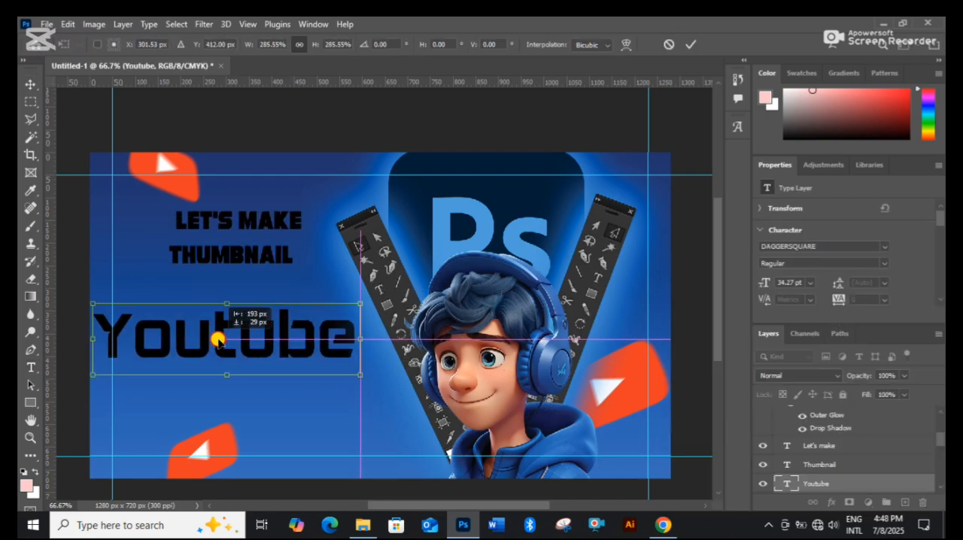
Move the "Thumbnail" text beneath "Youtube" and change its font to match the main title.
left_click_drag(231, 256, 257, 373)
left_click(885, 247)
scroll(845, 357, "down", 5)
left_click_drag(940, 308, 940, 319)
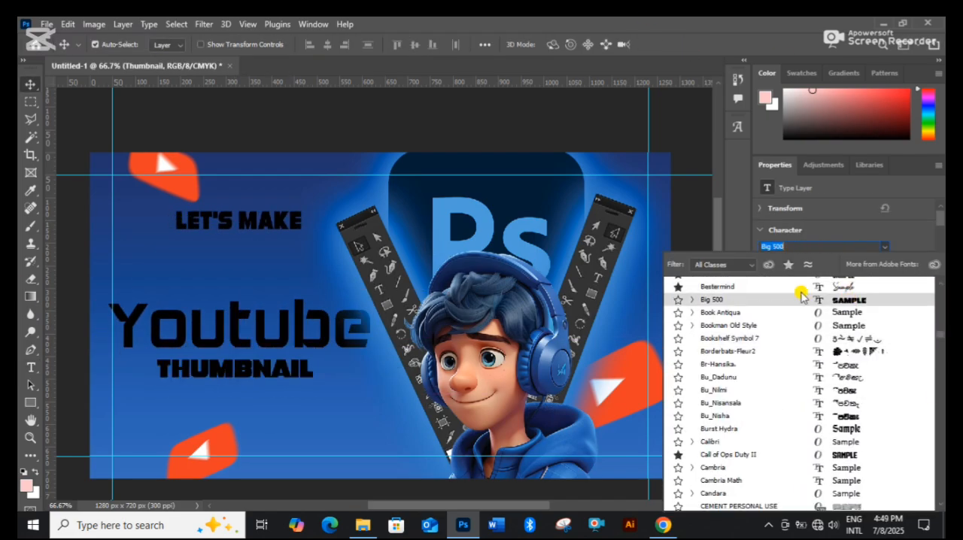
scroll(804, 295, "up", 10)
left_click(853, 359)
Place "Let's make" just above "Youtube" and resize it in the modernline script font.
left_click_drag(239, 220, 252, 273)
key("ctrl+t")
scroll(251, 273, "up", 1)
Colour "Youtube" white and "Thumbnail" orange-red, and move "Thumbnail" close beneath the main title.
left_click(258, 381)
left_click(225, 323)
scroll(828, 282, "down", 1)
left_click(869, 240)
left_click_drag(233, 381, 236, 366)
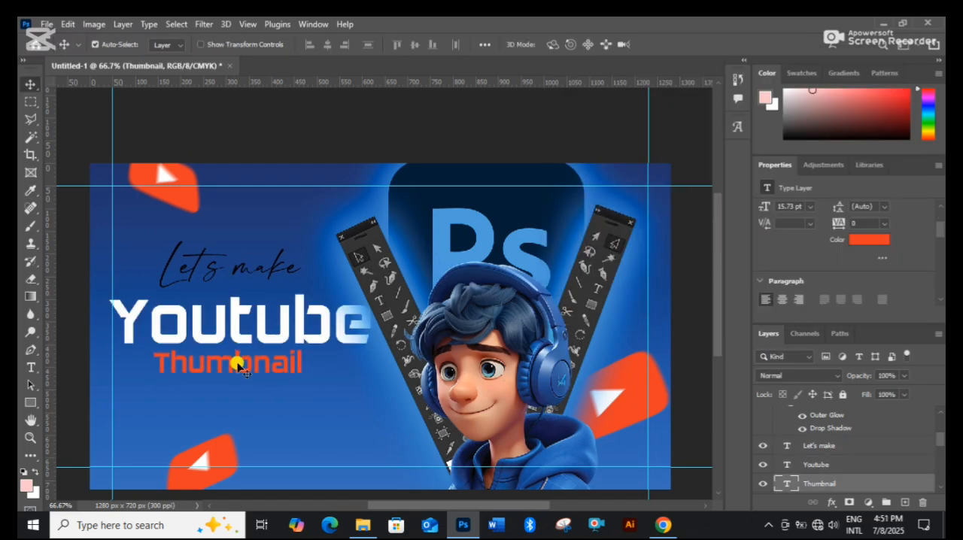
Draw a rectangle of 367 x 65 px over the "Thumbnail" text and fill it with near-black.
key("u")
left_click_drag(149, 350, 315, 380)
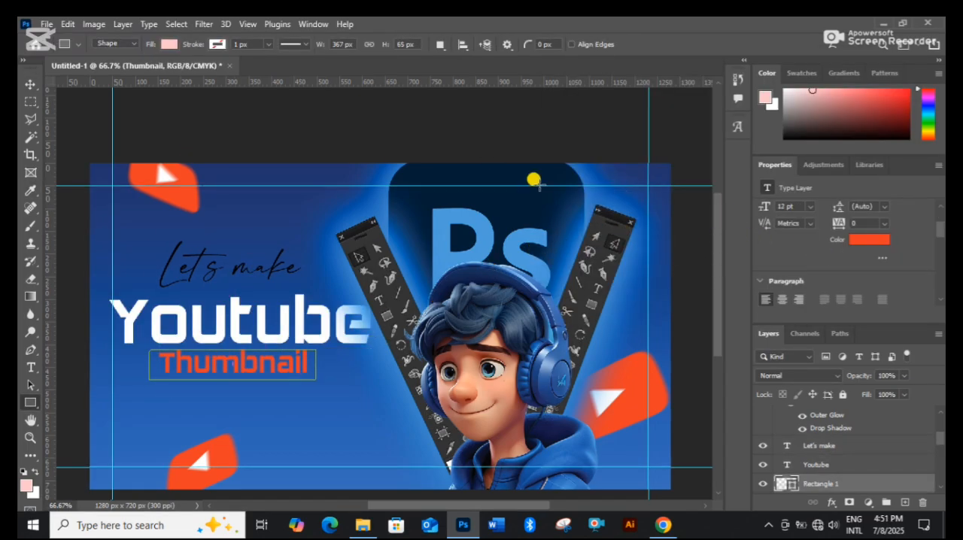
scroll(865, 255, "down", 1)
left_click(798, 273)
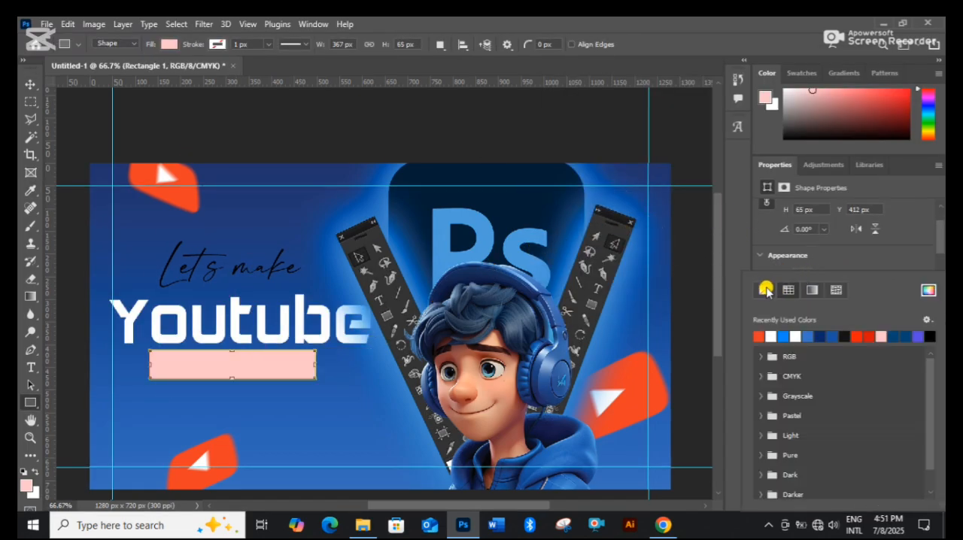
left_click(873, 269)
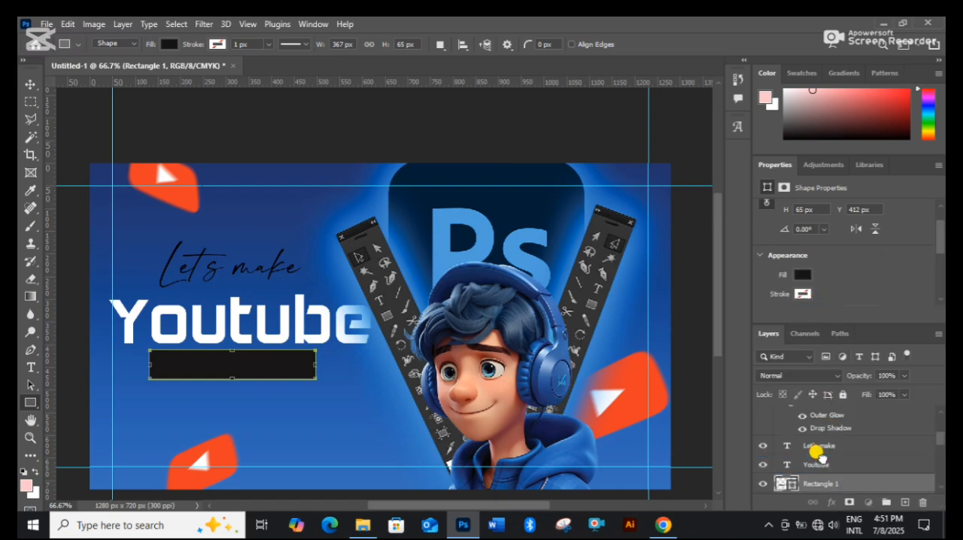
Stack the black rectangle behind the "Thumbnail" text and shift it up to Y 403 px.
left_click_drag(834, 470, 833, 502)
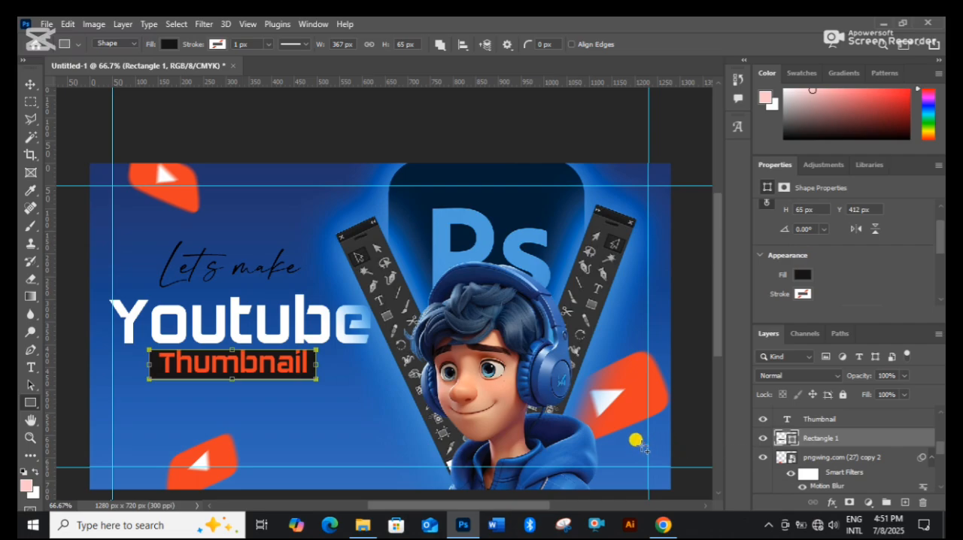
left_click(333, 384)
left_click(511, 250)
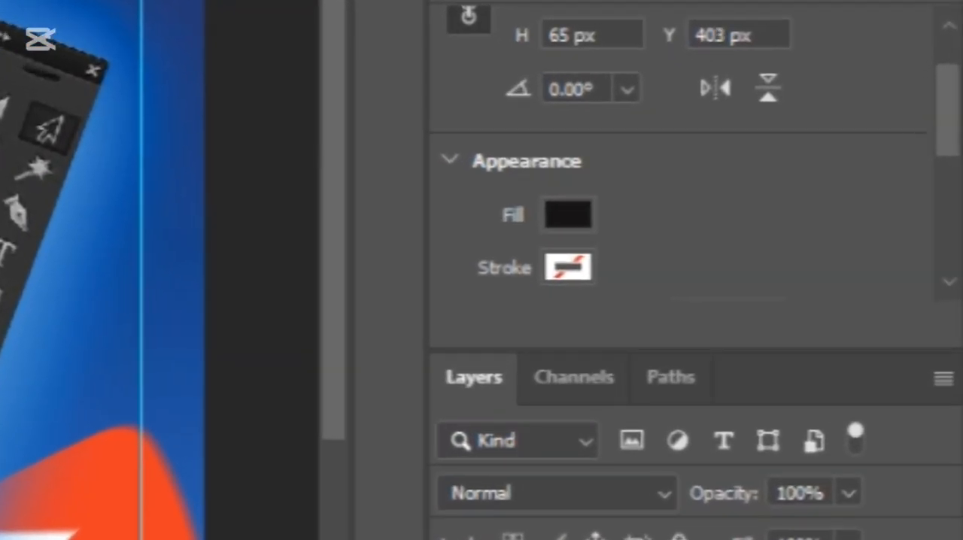
Round the black rectangle's corners with a radius of 100 px.
scroll(677, 264, "down", 3)
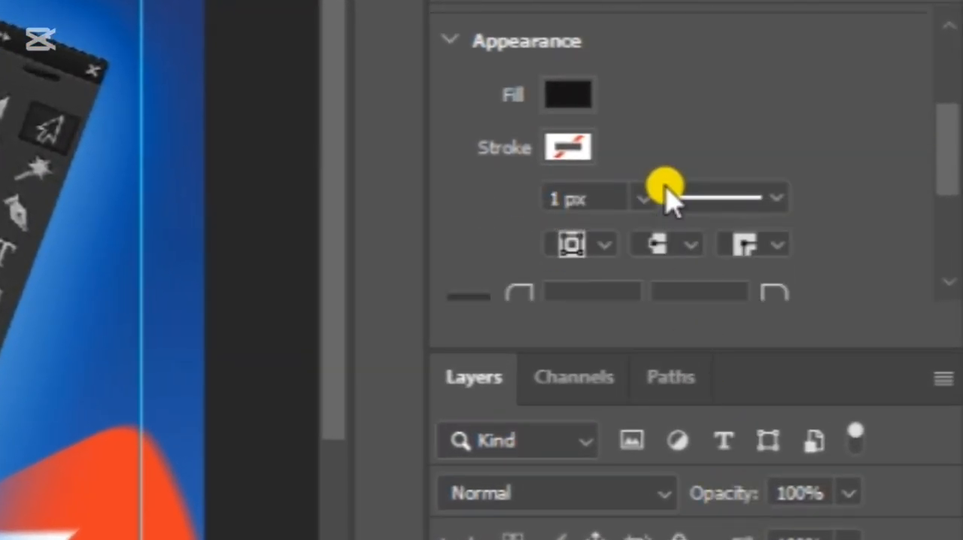
left_click(535, 208)
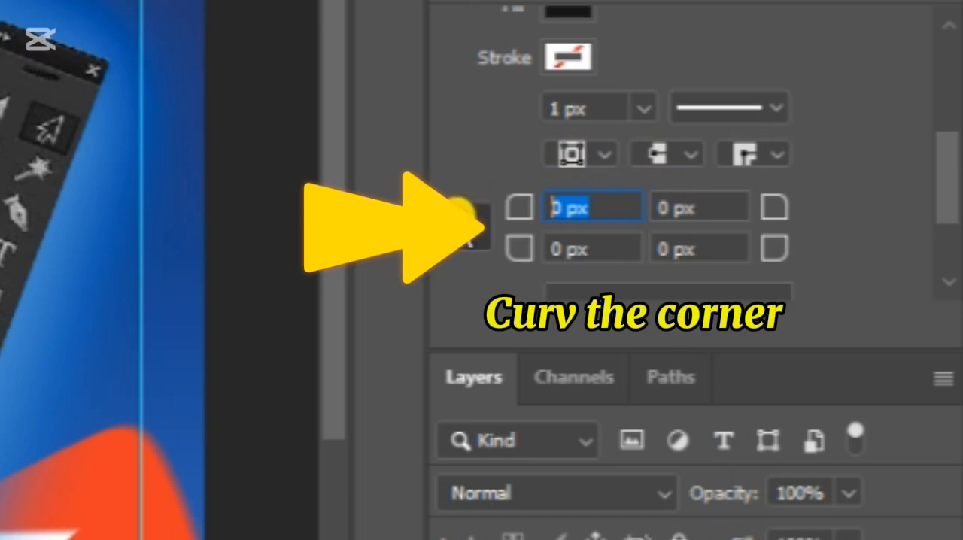
type("100")
left_click(464, 226)
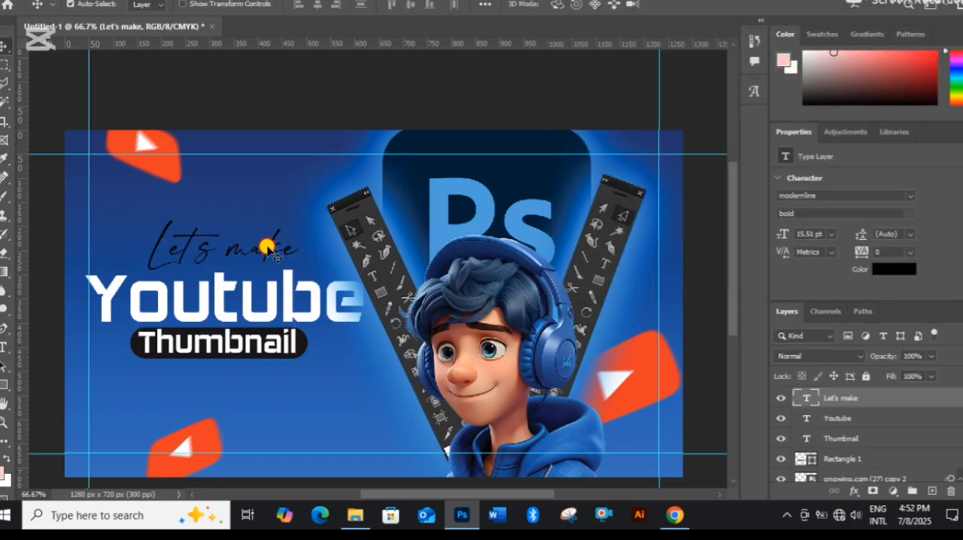
Open the Blending Options of the "Youtube" text layer and move the dialog clear of the artwork.
left_click(877, 419)
right_click(877, 419)
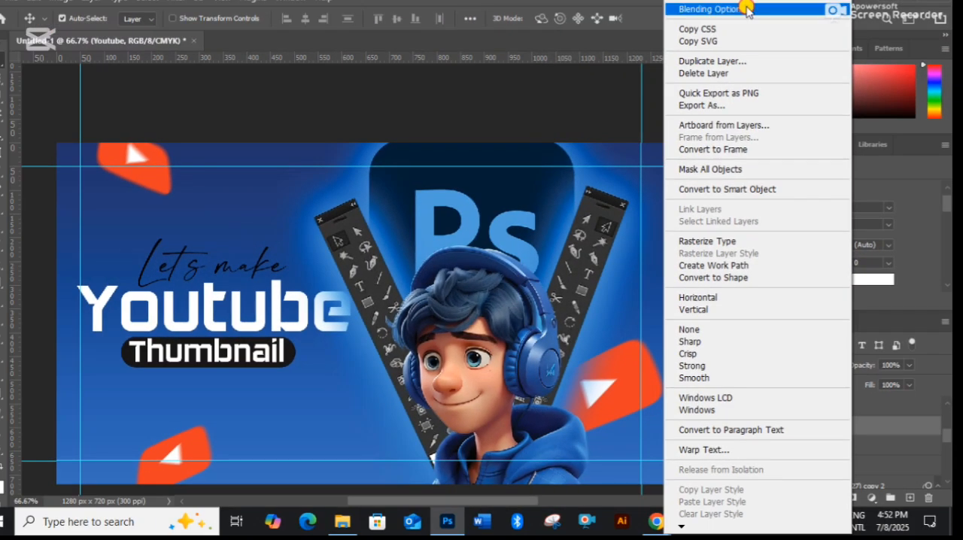
left_click(748, 10)
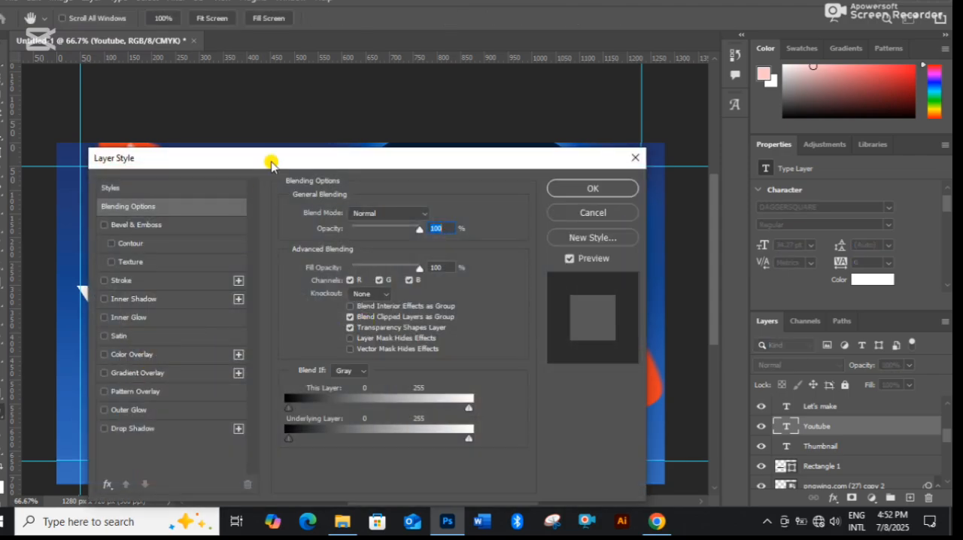
left_click_drag(271, 164, 778, 134)
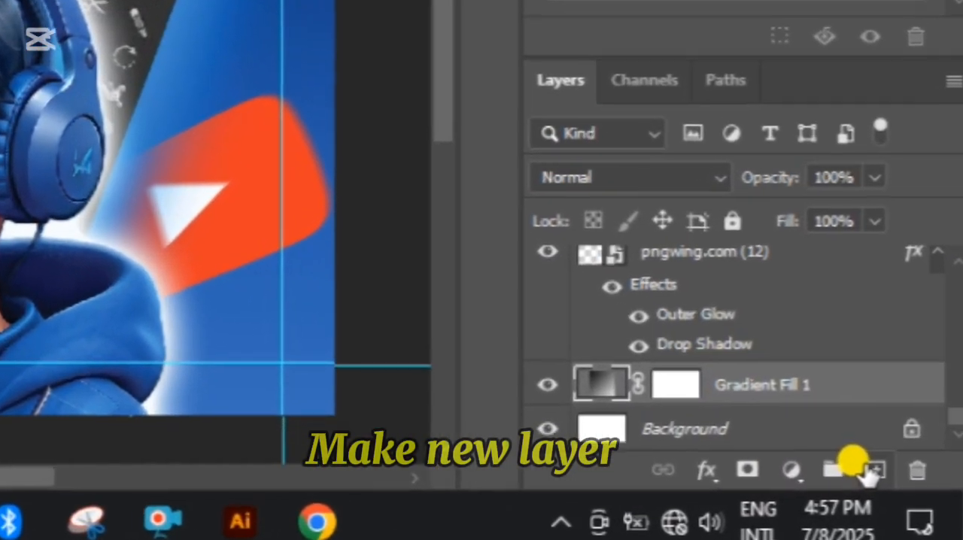
Add a new layer above Gradient Fill 1 and choose the Soft Round brush with 0% hardness.
left_click(910, 497)
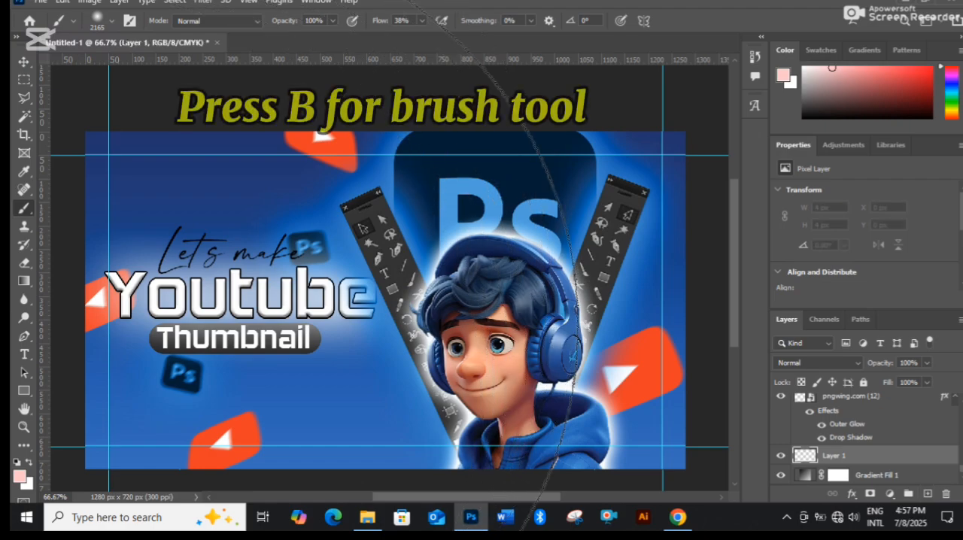
right_click(164, 295)
left_click(310, 284)
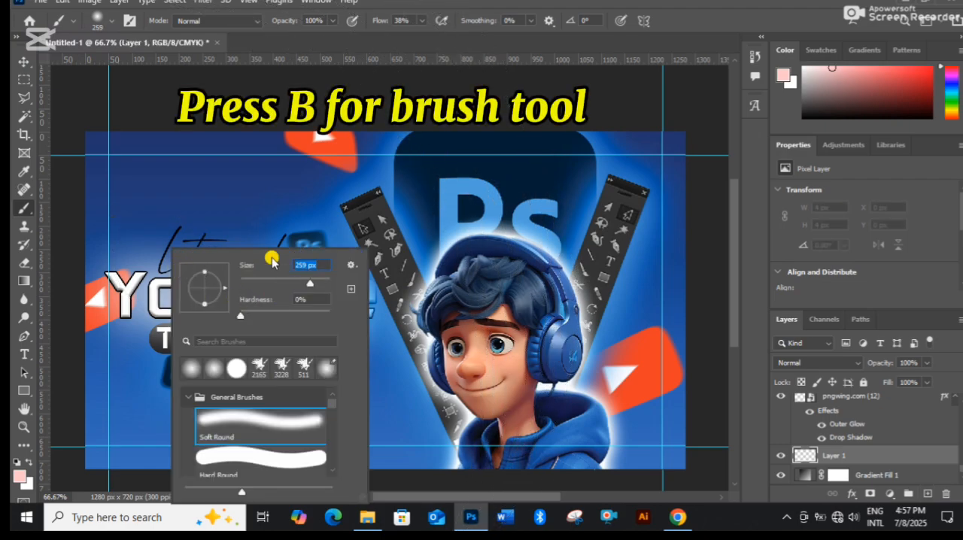
left_click(317, 280)
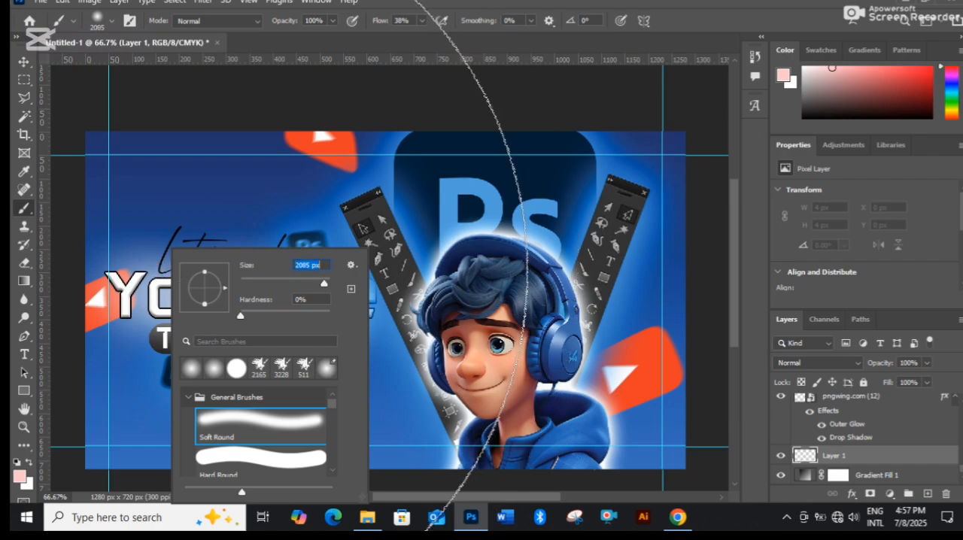
Reduce the brush size to 1165 px and paint one soft light-pink glow behind the title text on Layer 1.
key("[")
key("[")
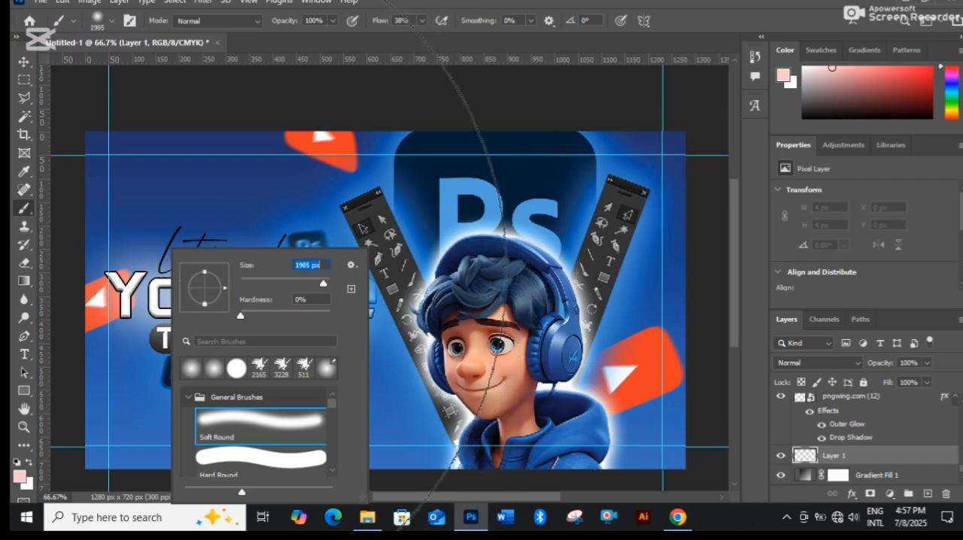
key("[")
key("[")
key("[")
key("[")
key("[")
key("[")
key("[")
key("[")
key("[")
key("[")
key("[")
key("[")
key("[")
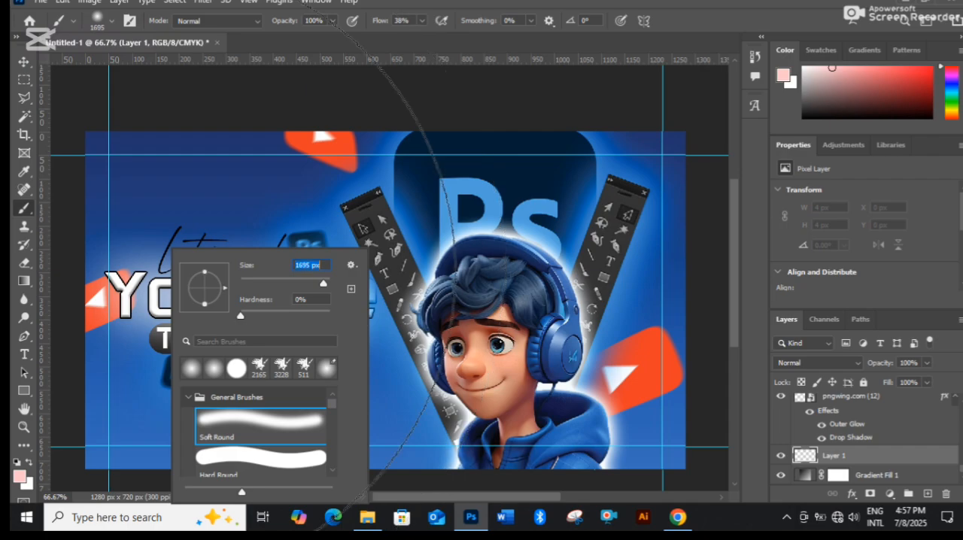
key("[")
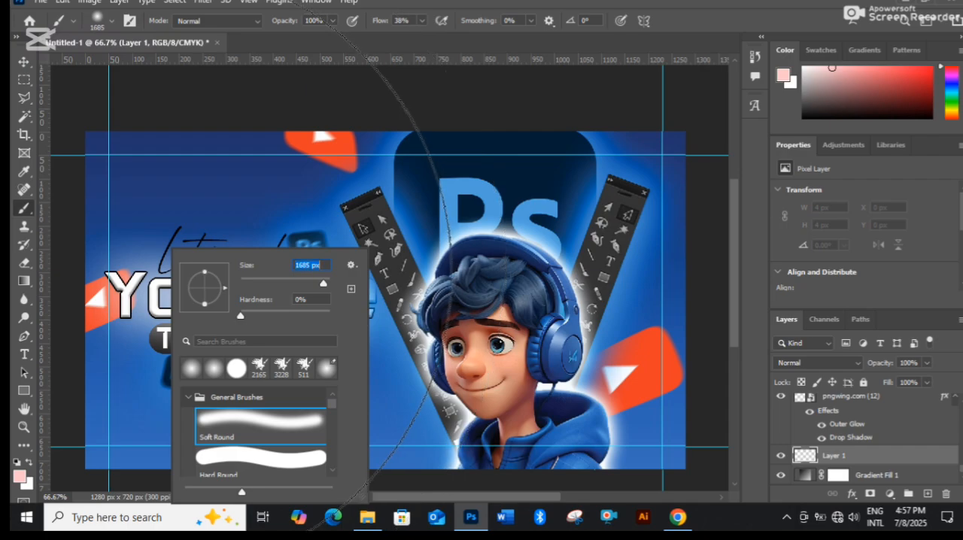
key("[")
key("[")
key("[")
key("[")
key("[")
key("[")
key("[")
key("[")
key("[")
key("[")
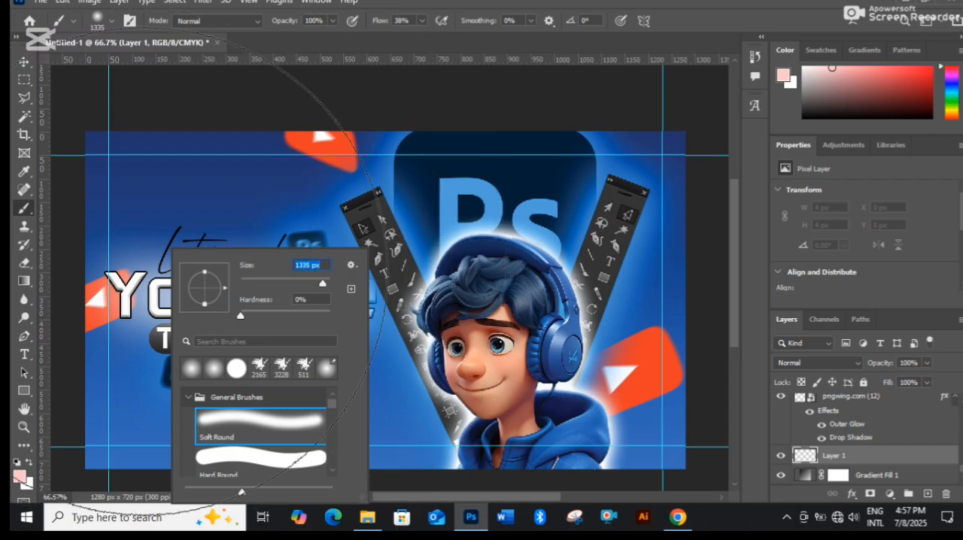
key("[")
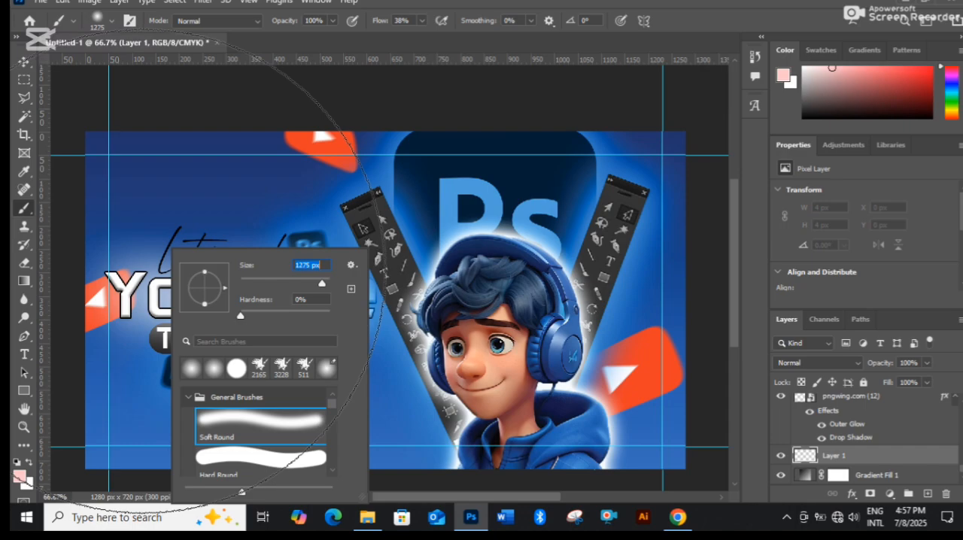
key("[")
key("[")
key("[")
key("[")
key("[")
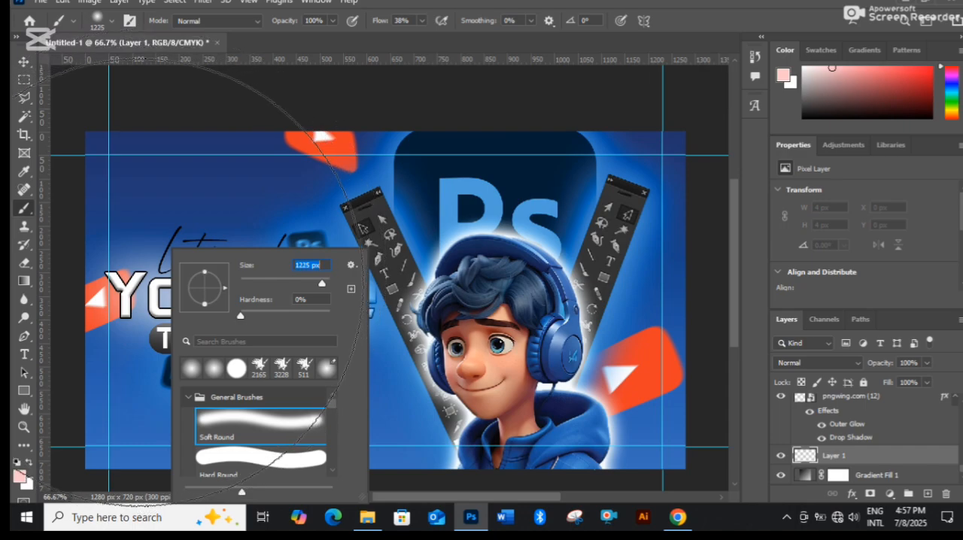
key("[")
left_click(140, 282)
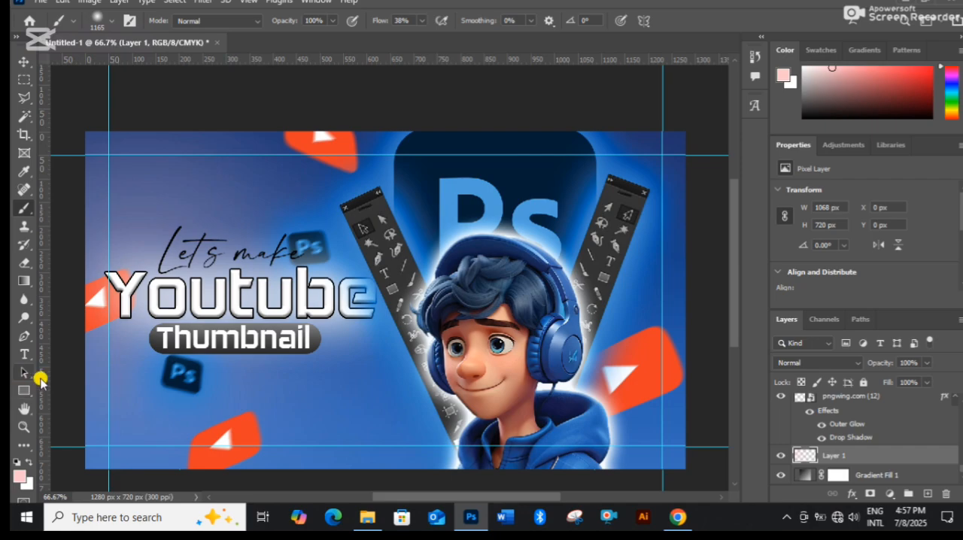
Undo the pink glow, choose a paler pink foreground color, and paint a new soft glow behind the title text on Layer 1.
key("ctrl+z")
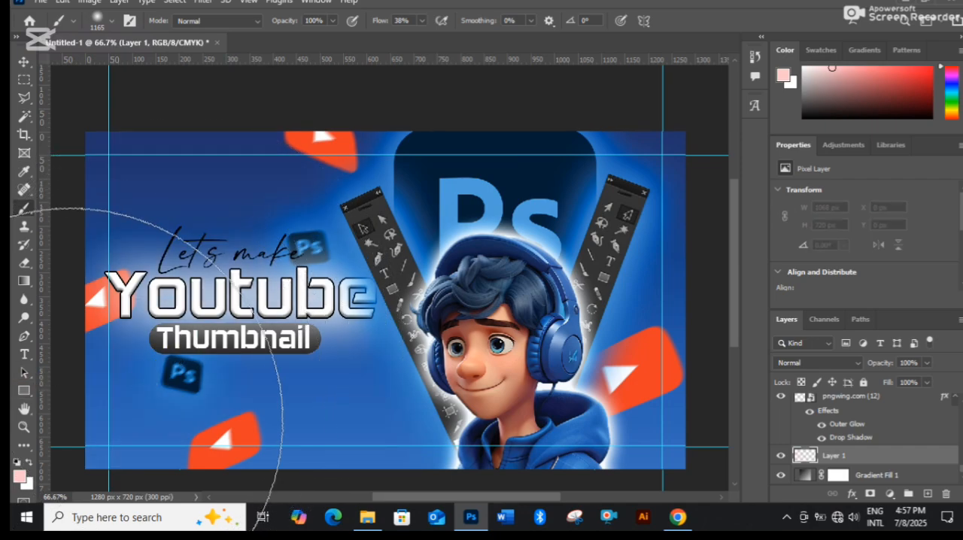
left_click(19, 476)
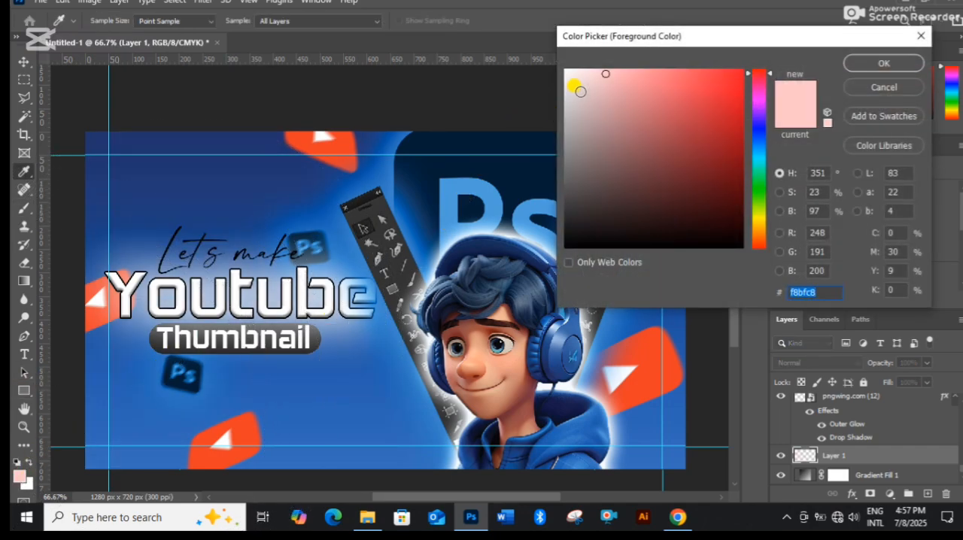
left_click_drag(581, 92, 576, 78)
left_click(848, 64)
key("b")
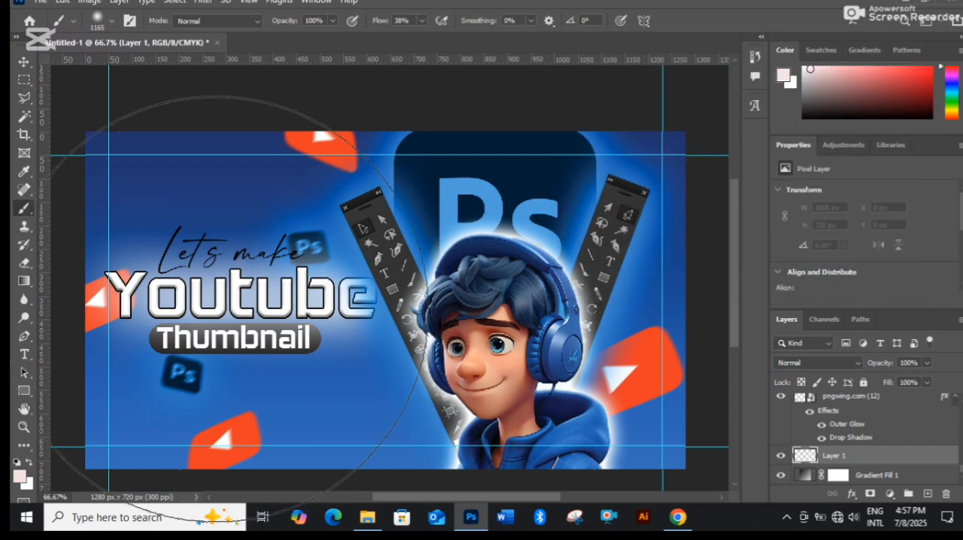
left_click(199, 307)
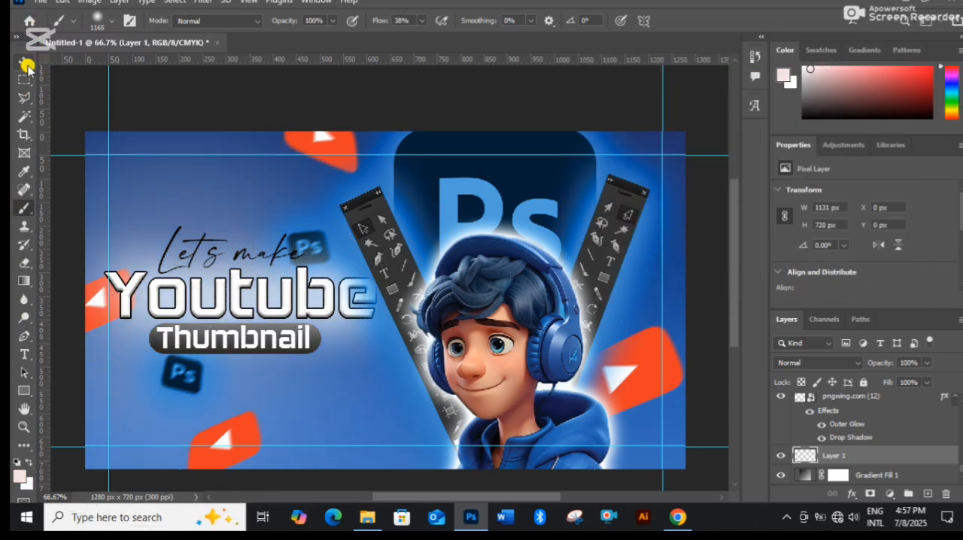
Lock Layer 1 completely and move the large Ps logo down slightly to X 658 px, Y 11 px.
left_click(24, 62)
left_click(864, 383)
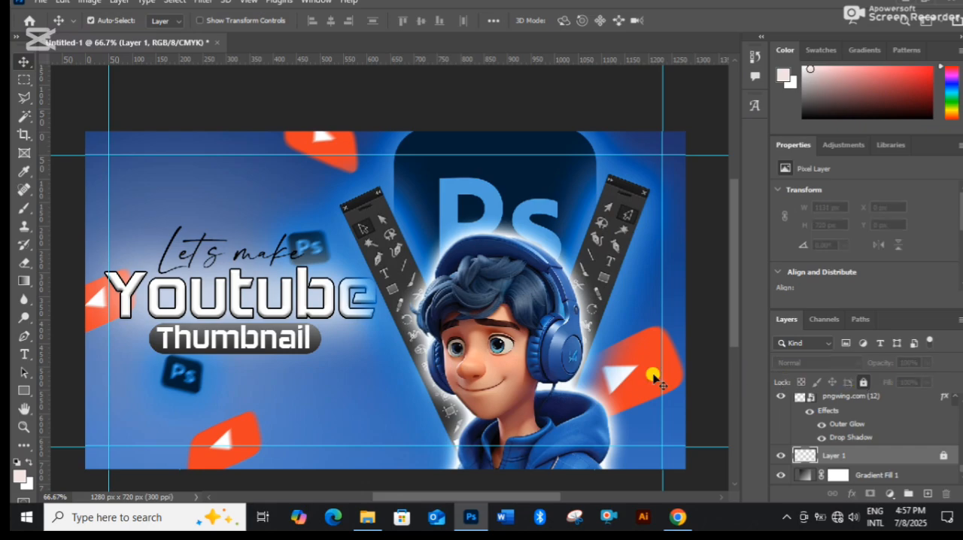
left_click(557, 191)
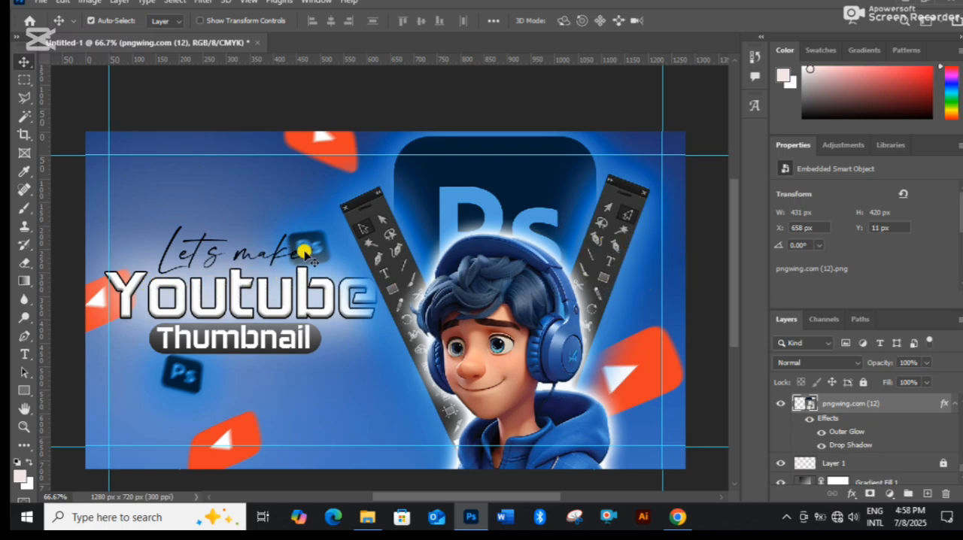
Move the lower YouTube logo to X 276 px, Y 593 px and the upper small Ps logo above "Let's make" at X 270 px, Y 172 px.
left_click(177, 236)
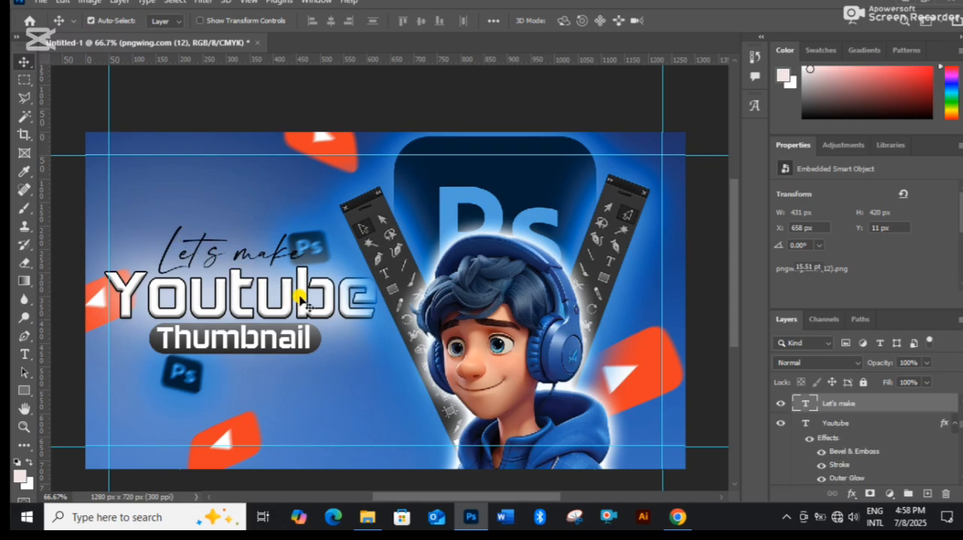
left_click(374, 397)
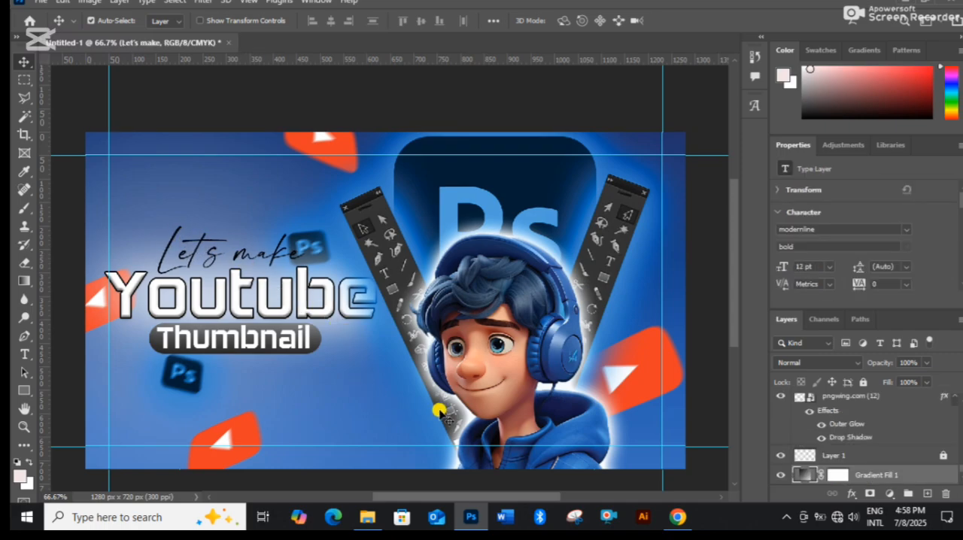
left_click(222, 414)
left_click_drag(249, 440, 280, 431)
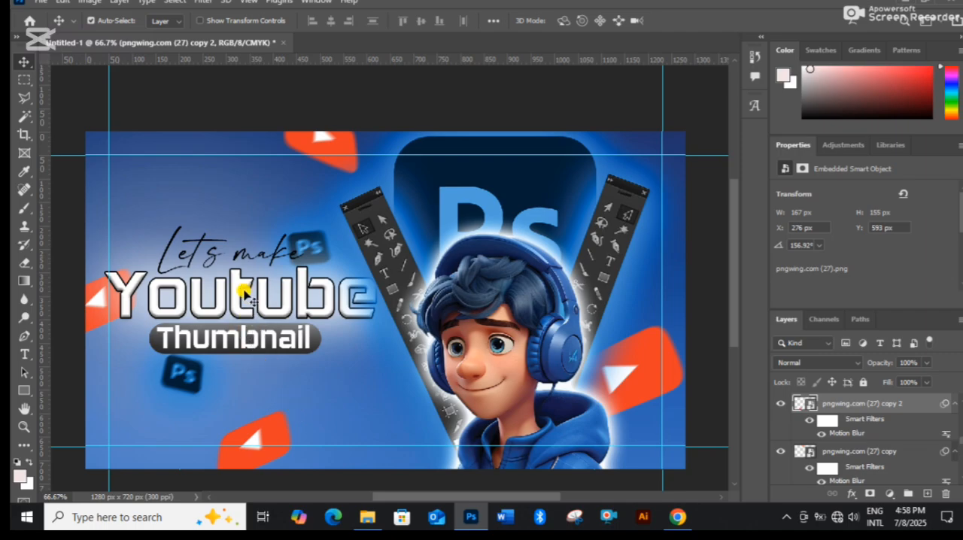
left_click_drag(319, 249, 247, 233)
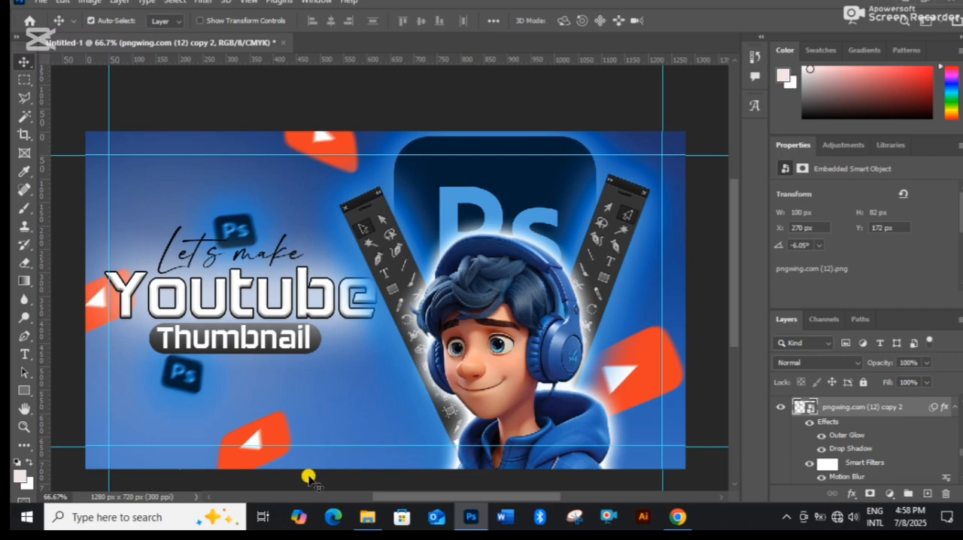
Place the hanging bulbs image pngwing.com (32) from File Explorer and move it to X 75 px, Y -85 px.
left_click(365, 517)
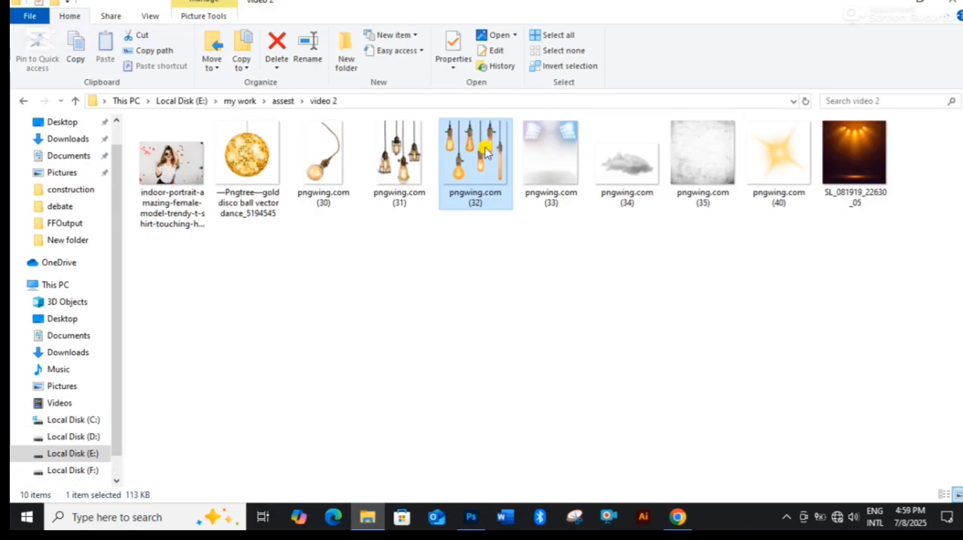
left_click_drag(487, 151, 383, 410)
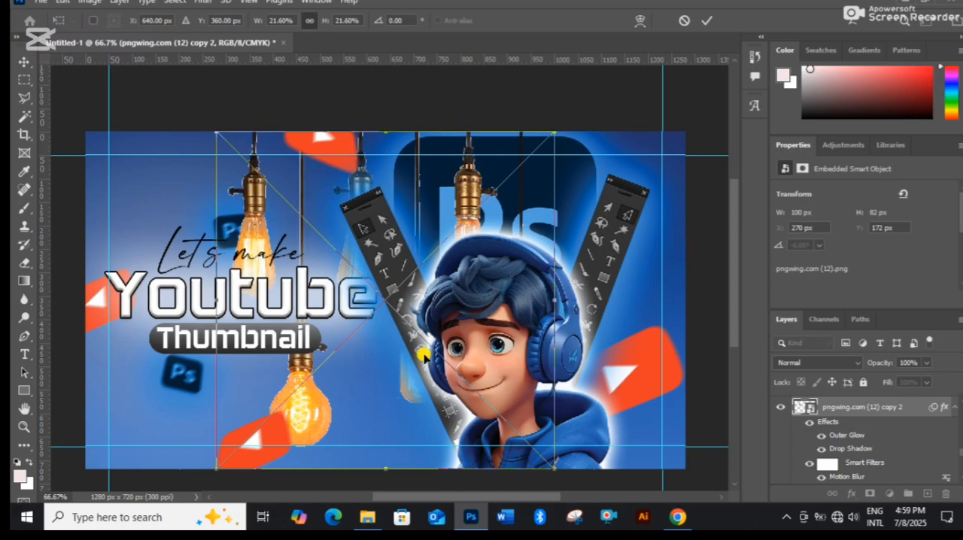
left_click(710, 21)
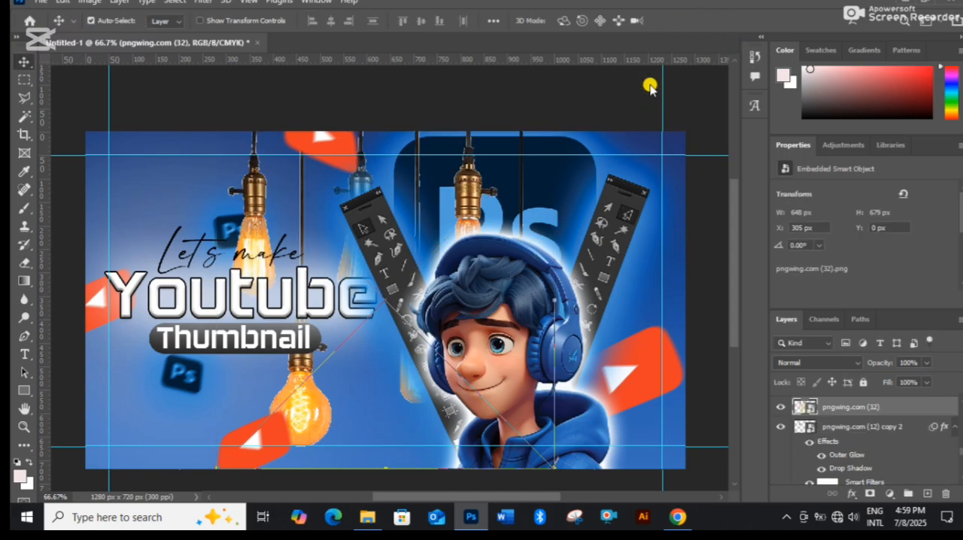
left_click_drag(315, 410, 202, 374)
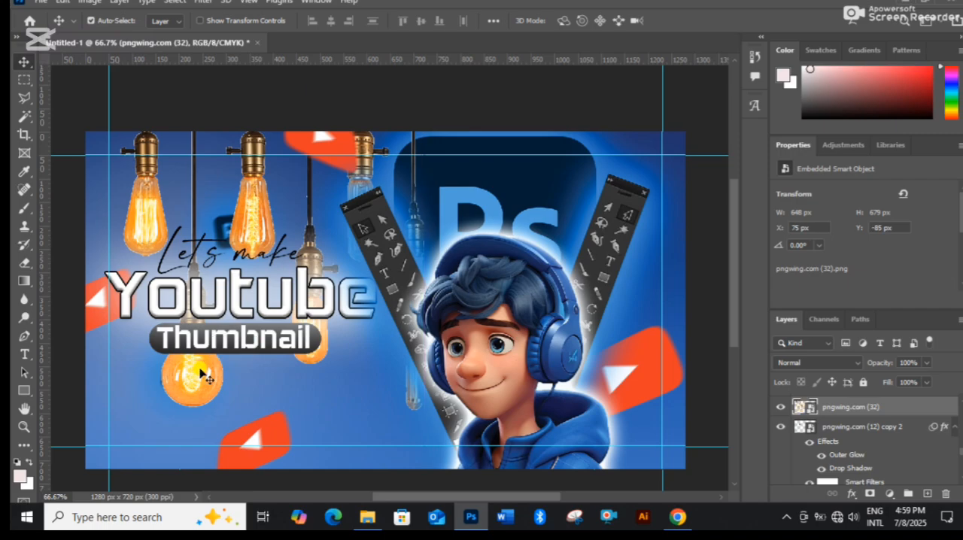
Rasterize the bulbs layer and erase every bulb except the round one hanging behind the title with the Eraser.
key("e")
left_click(147, 192)
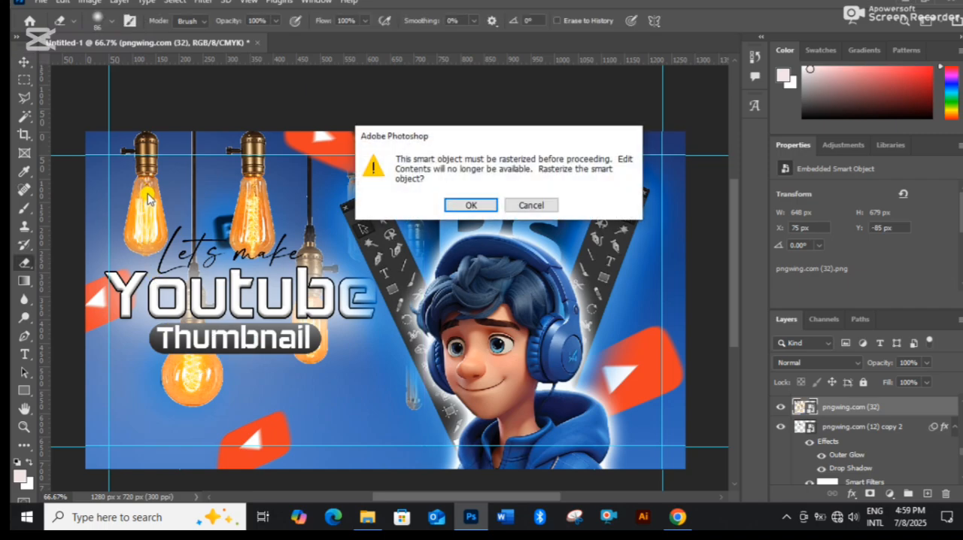
key("Escape")
mouse_move(146, 192)
left_mouse_down()
mouse_move(144, 121)
mouse_move(142, 185)
mouse_move(114, 183)
mouse_move(111, 192)
mouse_move(146, 220)
mouse_move(160, 200)
mouse_move(156, 172)
mouse_move(130, 238)
left_mouse_up()
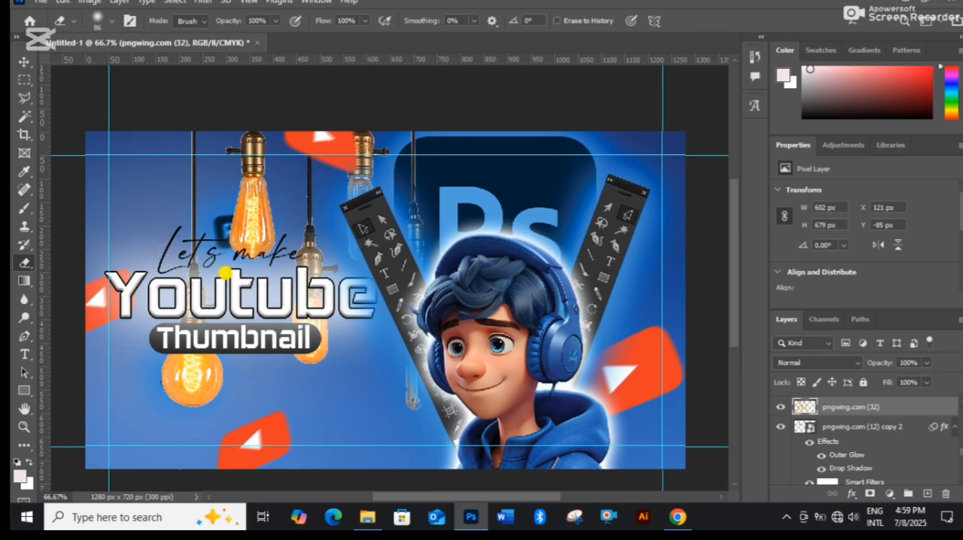
mouse_move(260, 259)
left_mouse_down()
mouse_move(227, 176)
mouse_move(218, 104)
mouse_move(246, 216)
left_mouse_up()
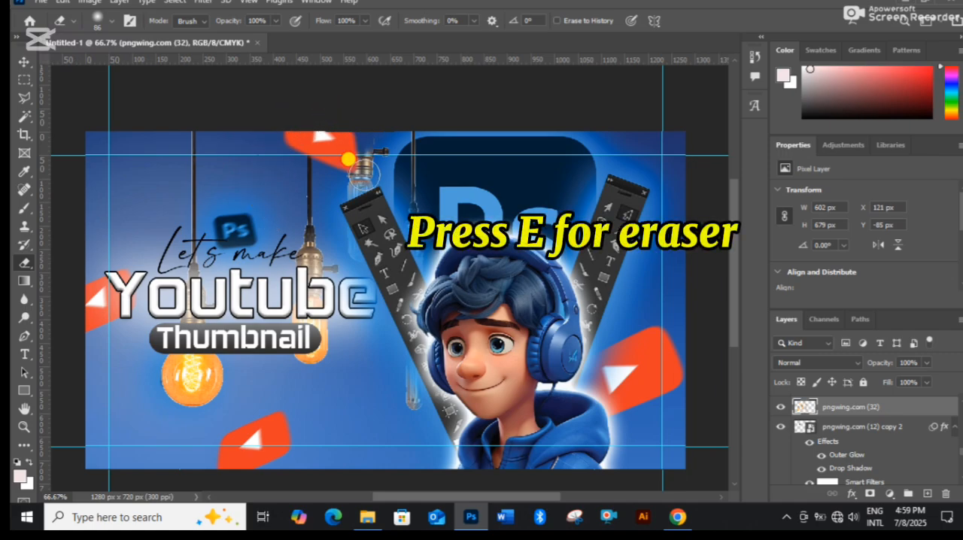
mouse_move(348, 159)
left_mouse_down()
mouse_move(363, 274)
mouse_move(380, 131)
mouse_move(399, 112)
mouse_move(416, 247)
mouse_move(416, 431)
mouse_move(402, 193)
mouse_move(357, 113)
mouse_move(333, 131)
mouse_move(305, 322)
mouse_move(319, 380)
mouse_move(315, 188)
mouse_move(343, 335)
mouse_move(352, 290)
mouse_move(298, 344)
left_mouse_up()
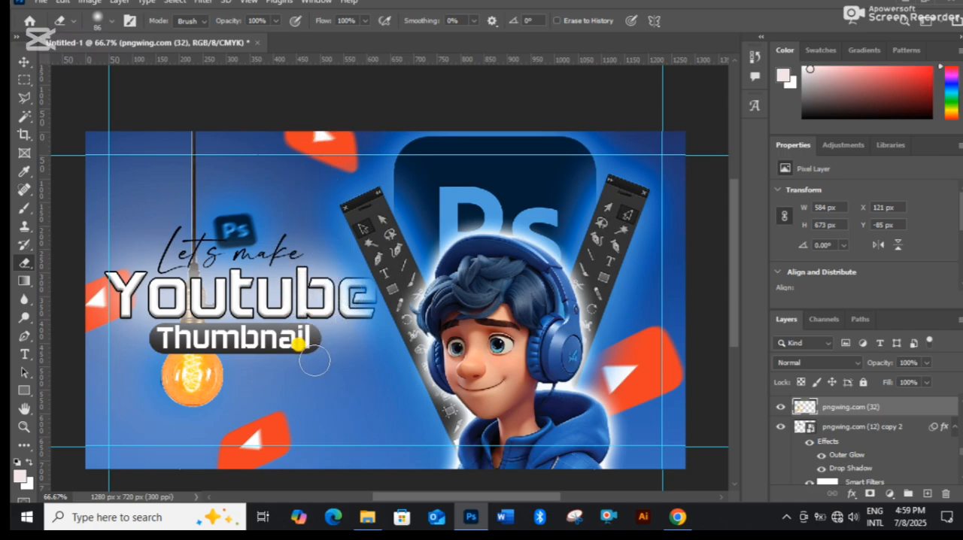
Scale the round bulb to 81.58% and hang it behind the start of "Let's make" at X 76 px, Y -206 px.
key("v")
mouse_move(261, 376)
left_mouse_down()
mouse_move(368, 387)
mouse_move(353, 371)
mouse_move(290, 173)
mouse_move(161, 183)
mouse_move(148, 239)
left_mouse_up()
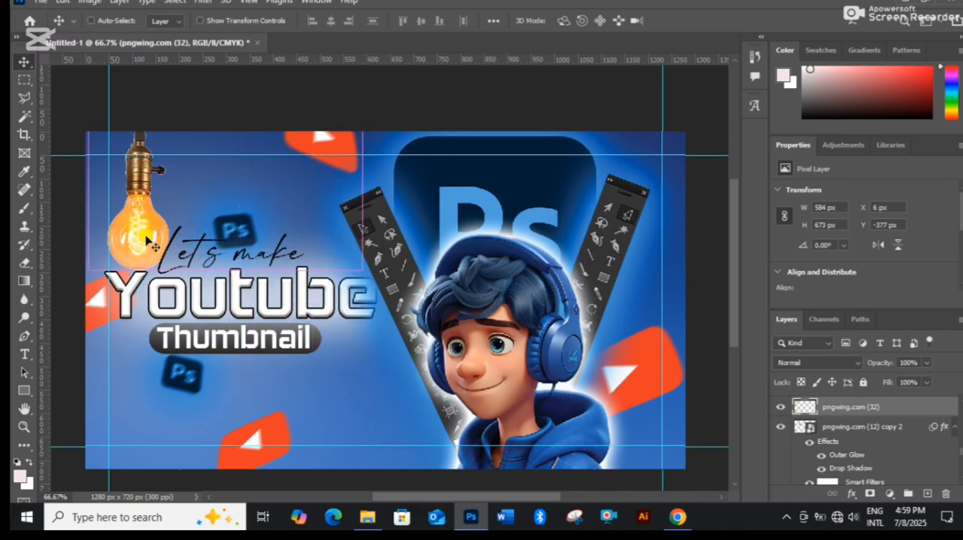
key("ctrl+t")
left_click_drag(209, 269, 224, 211)
left_click_drag(153, 171, 162, 220)
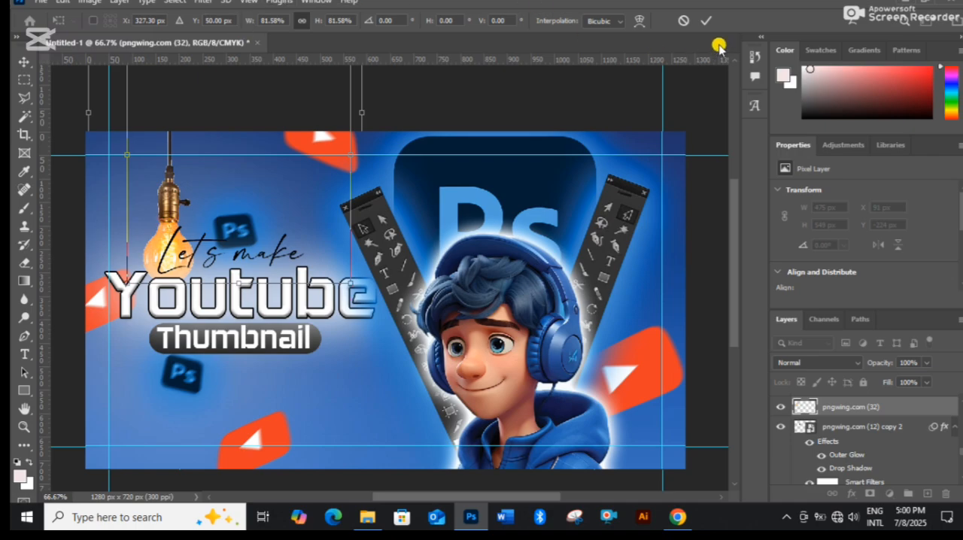
left_click(708, 21)
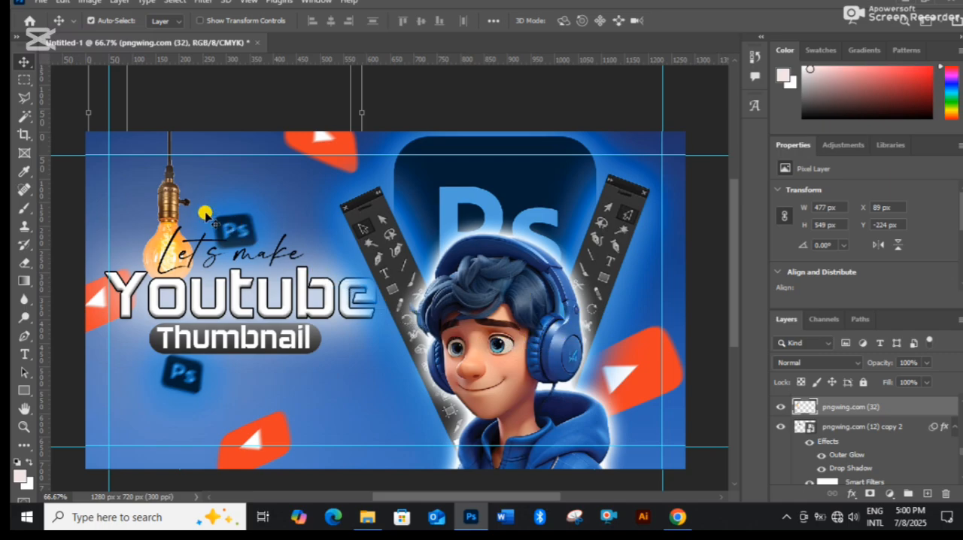
mouse_move(173, 204)
left_mouse_down()
mouse_move(295, 202)
mouse_move(166, 215)
left_mouse_up()
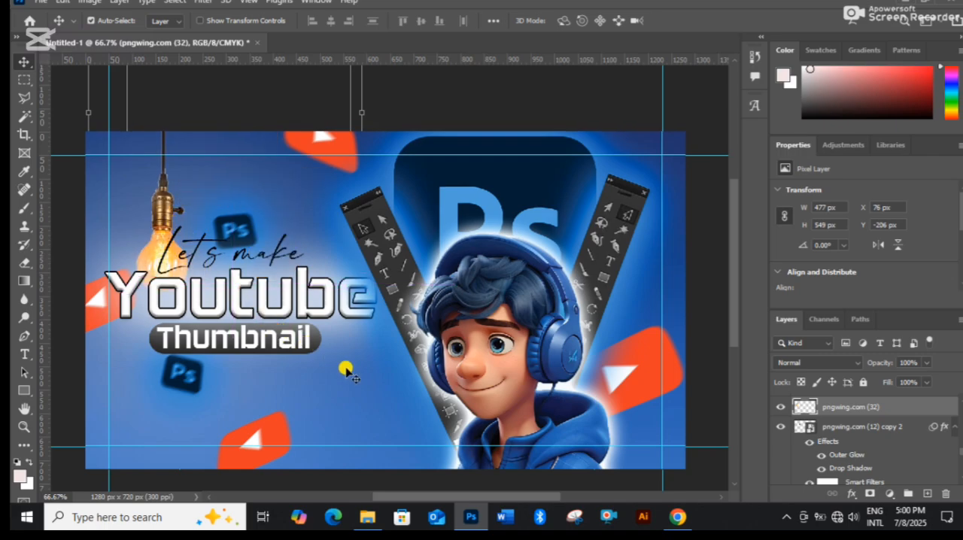
Place blue_metal_grill_background from the assest folder in File Explorer and scale it to 5.95%, reaching the canvas's left edge.
left_click(379, 507)
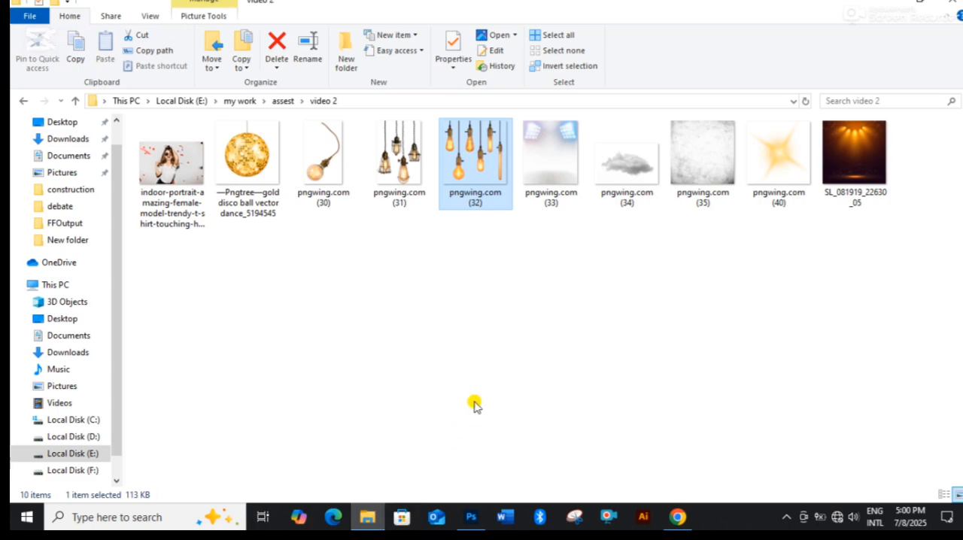
key("BackSpace")
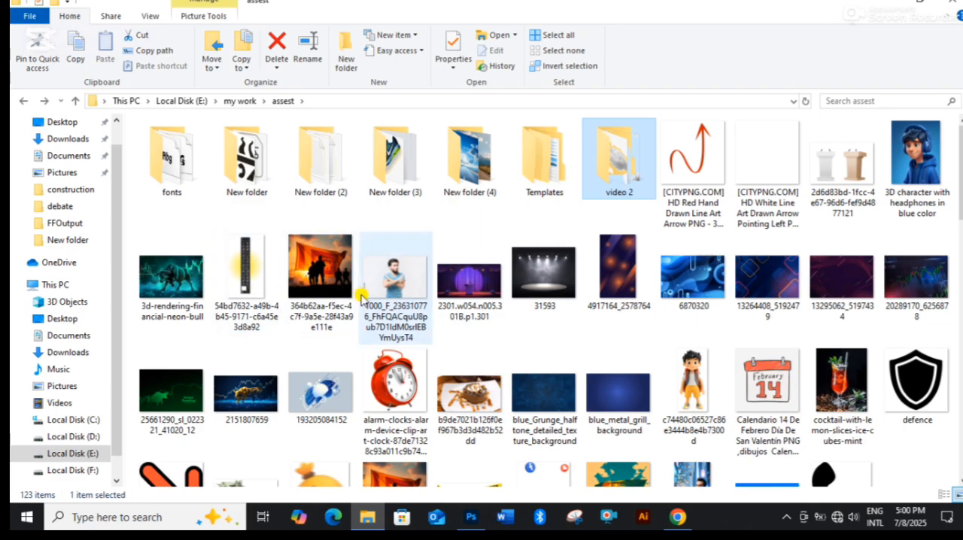
scroll(553, 335, "down", 3)
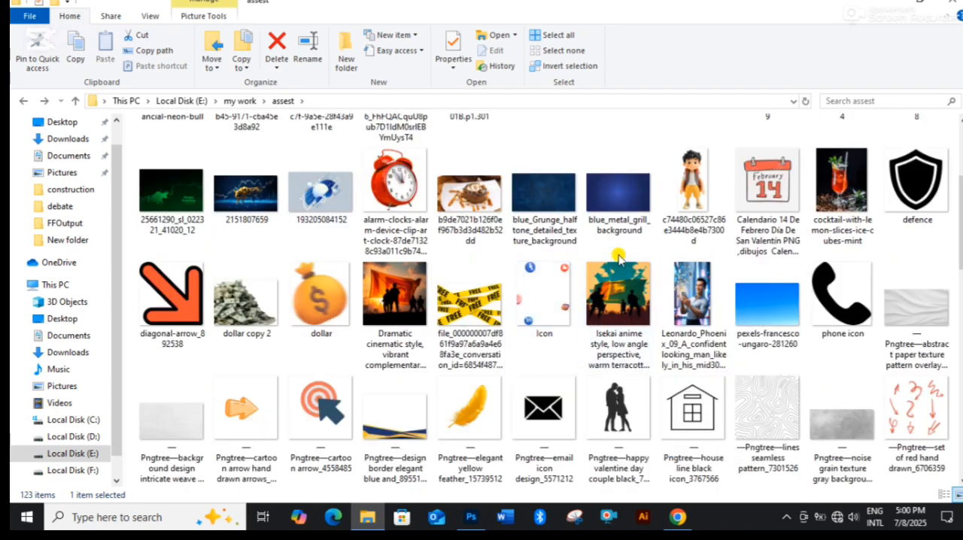
left_click_drag(617, 193, 369, 442)
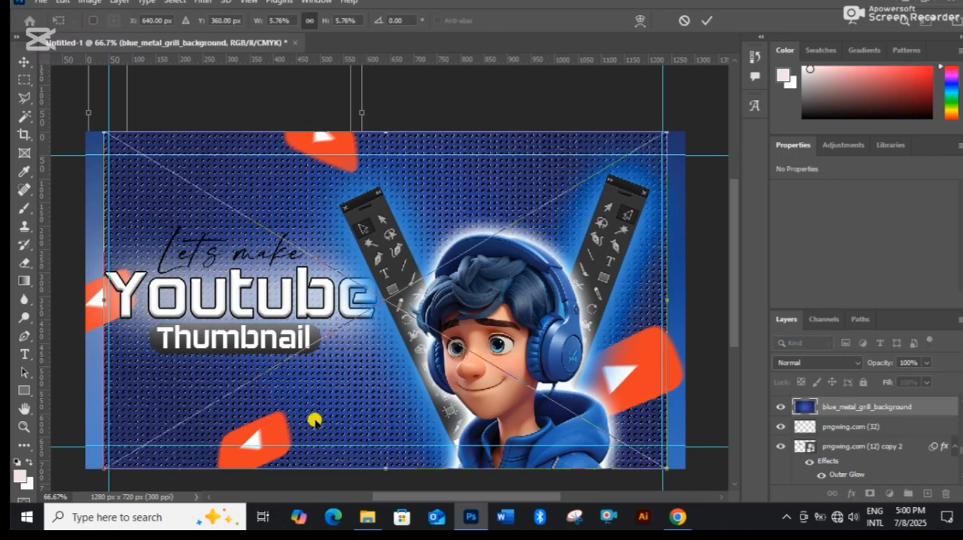
left_click_drag(92, 254, 69, 255)
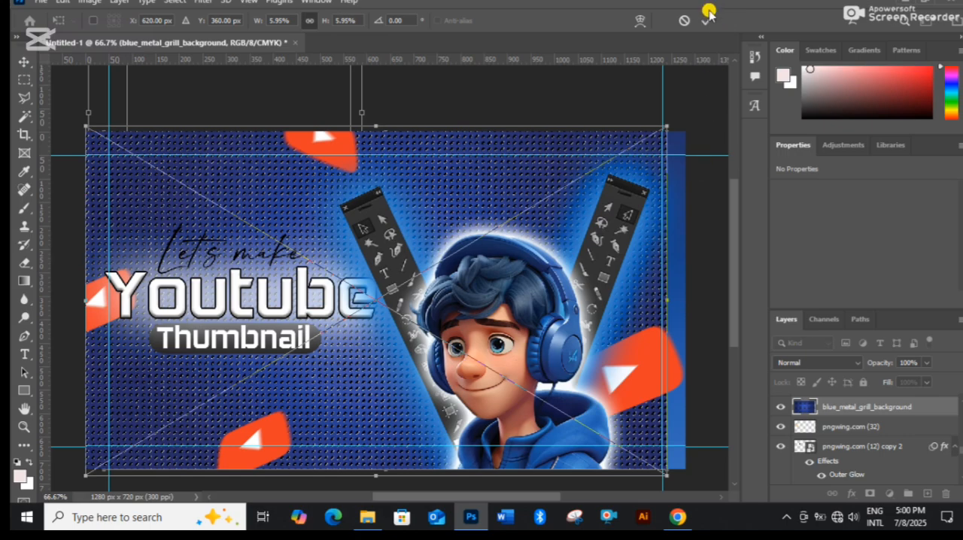
key("Return")
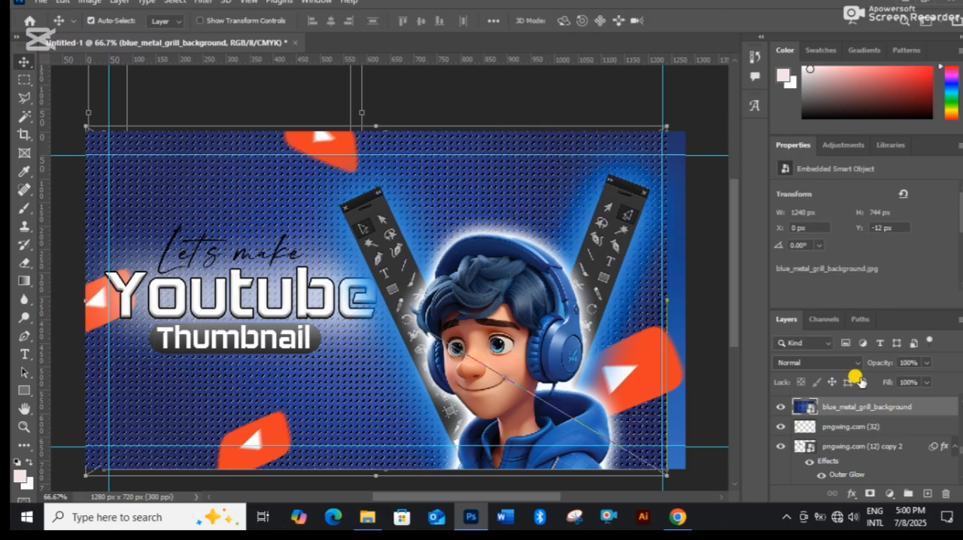
Set the blue_metal_grill_background layer to Saturation blending at 21% opacity and move it between Layer 1 and Gradient Fill 1.
left_click(854, 362)
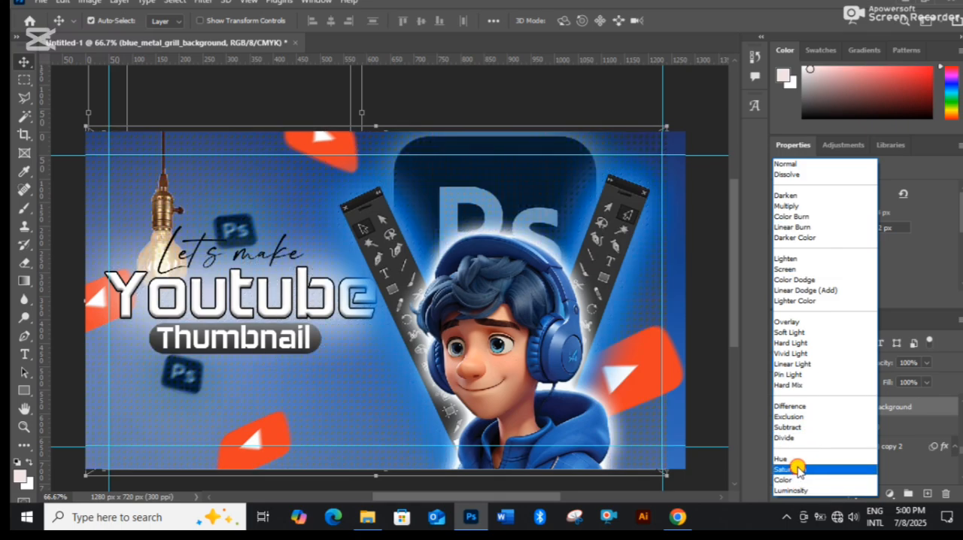
left_click(797, 469)
scroll(855, 424, "down", 2)
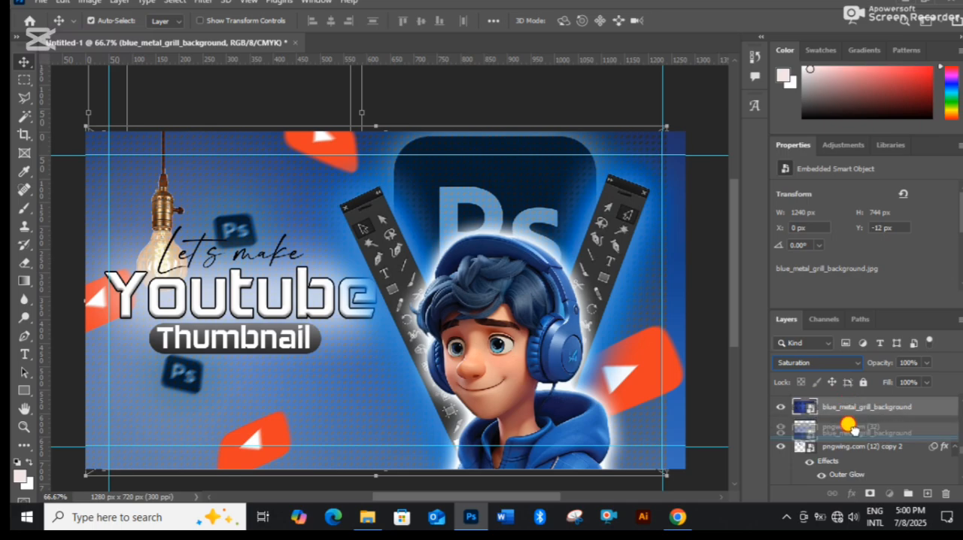
left_click_drag(852, 519, 866, 466)
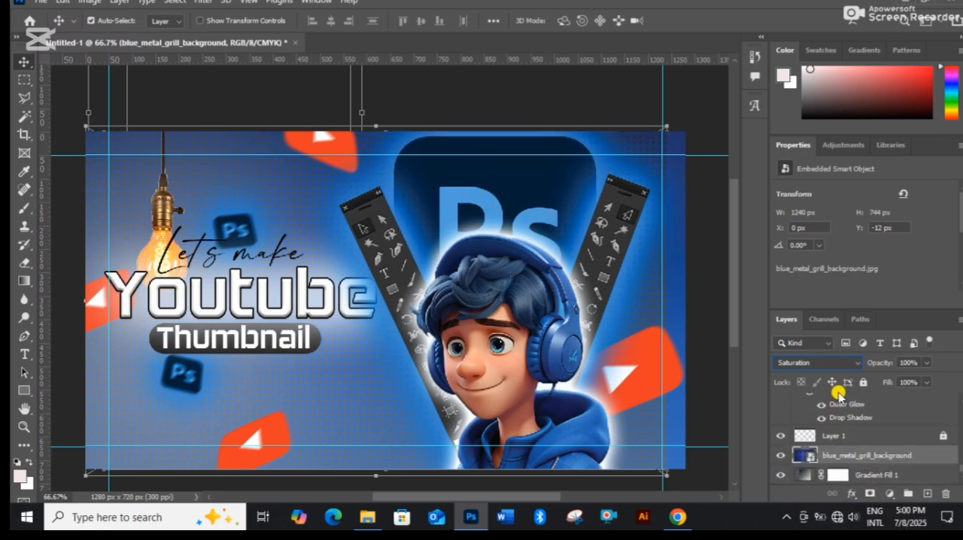
left_click(931, 362)
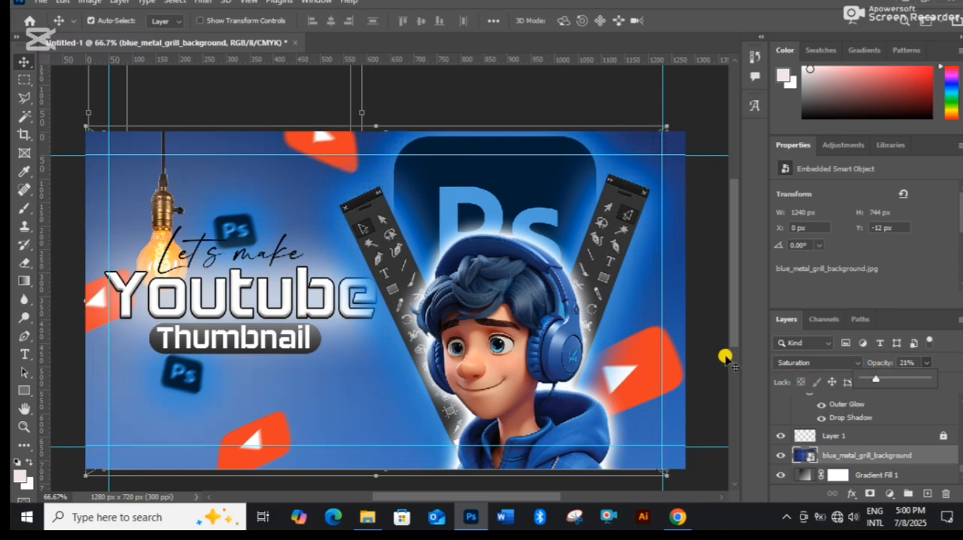
left_click(826, 453)
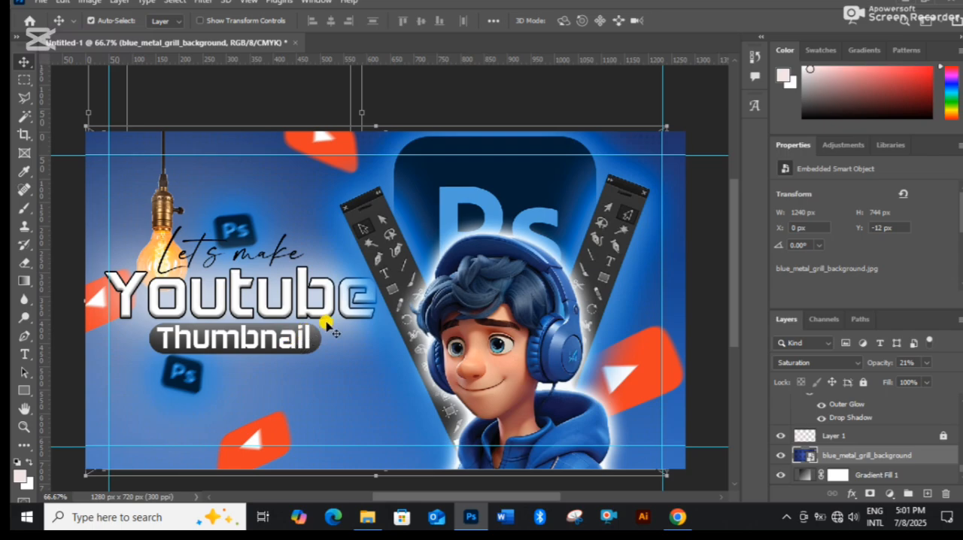
Place the CITYPNG red hand-drawn arrow from the assest folder in File Explorer and scale it to 1.64% below the title.
left_click(367, 516)
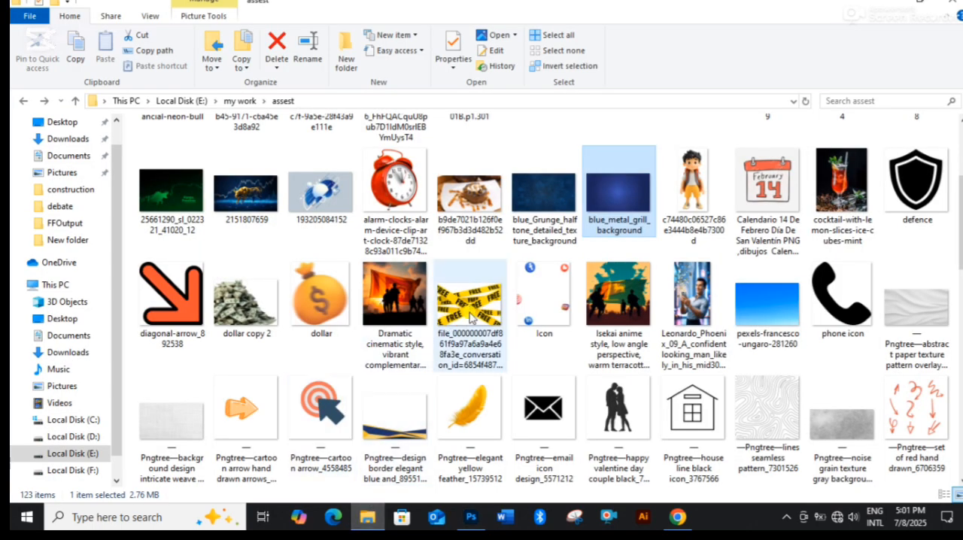
scroll(286, 286, "up", 3)
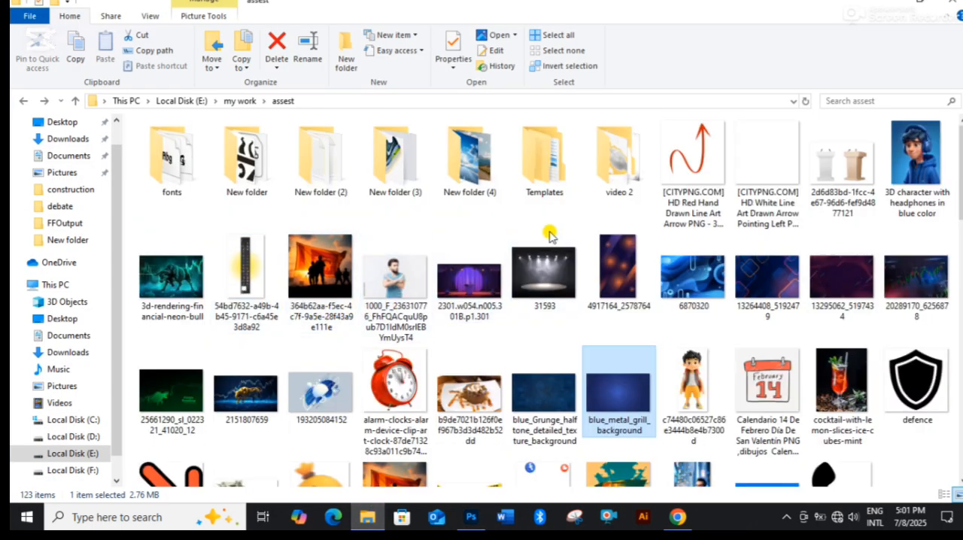
left_click_drag(689, 162, 359, 391)
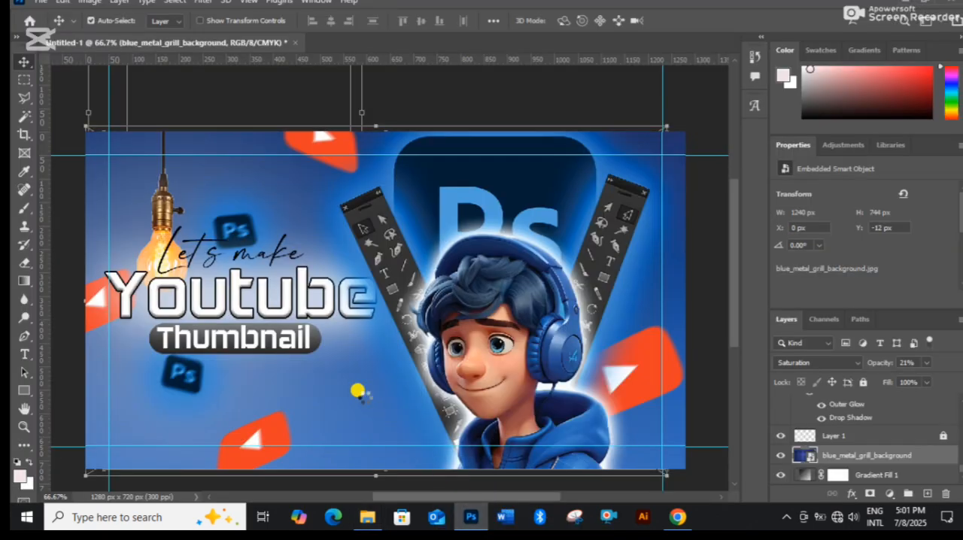
left_click_drag(555, 132, 307, 305)
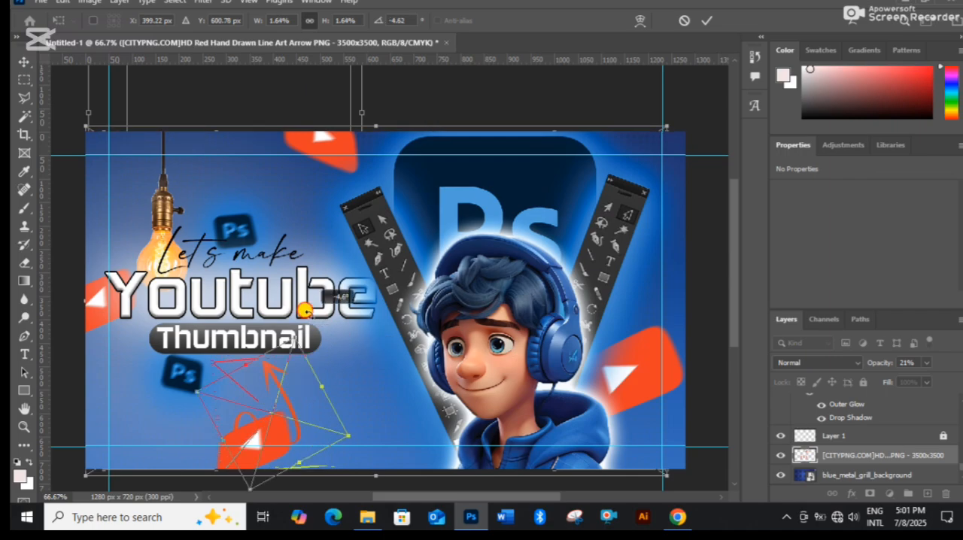
Flip the red arrow horizontally, rotate it to 57.56° and set it below "Thumbnail" at X 457 px, Y 422 px.
right_click(292, 371)
left_click(324, 369)
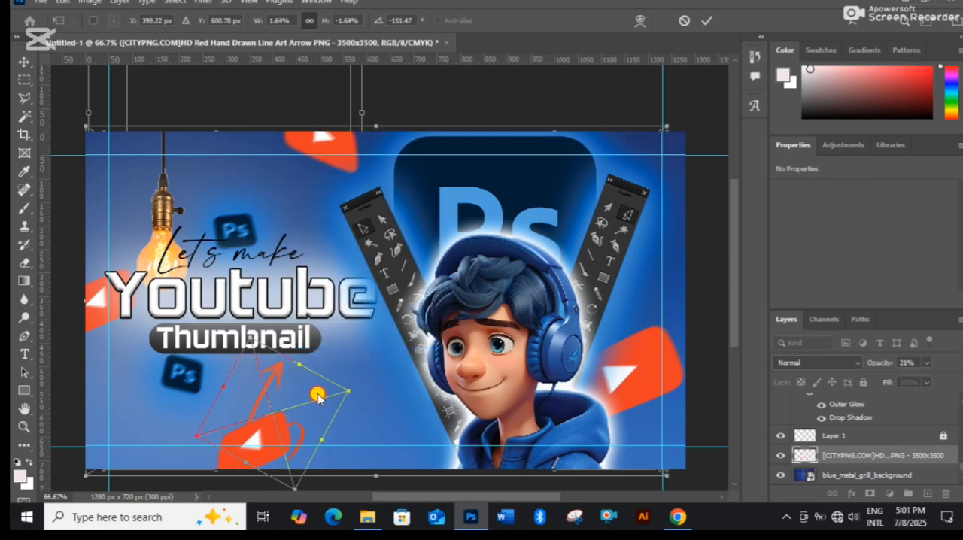
left_click_drag(317, 398, 253, 364)
left_click(707, 19)
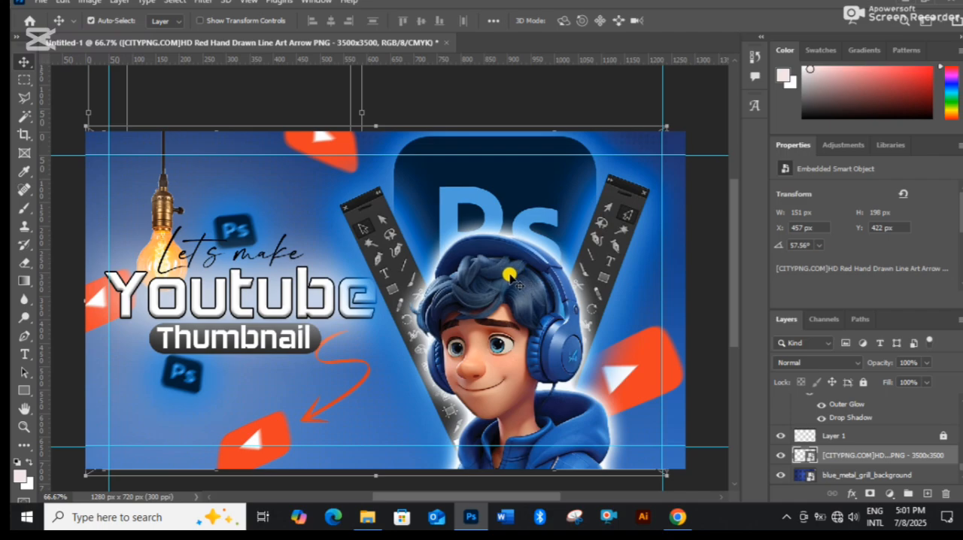
scroll(482, 331, "down", 1)
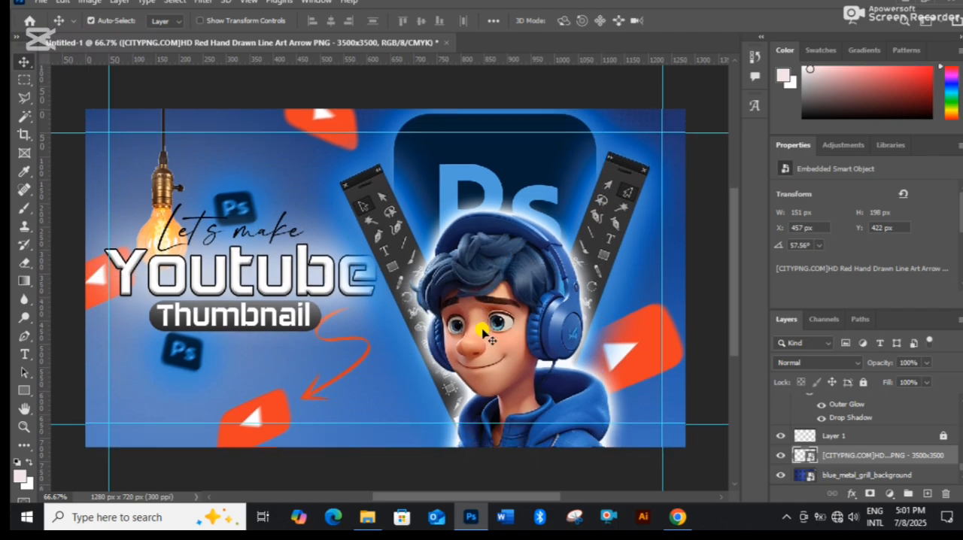
scroll(451, 331, "up", 1)
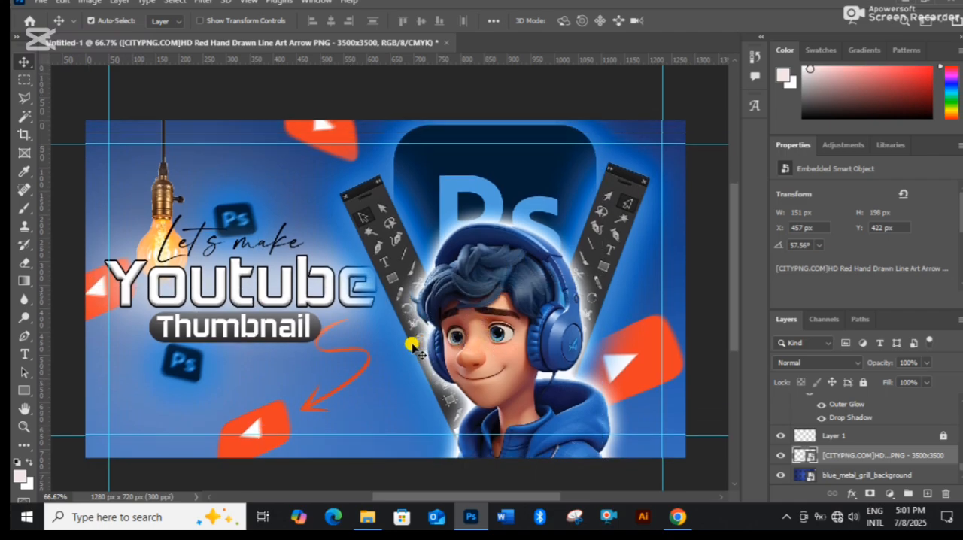
scroll(395, 351, "up", 1)
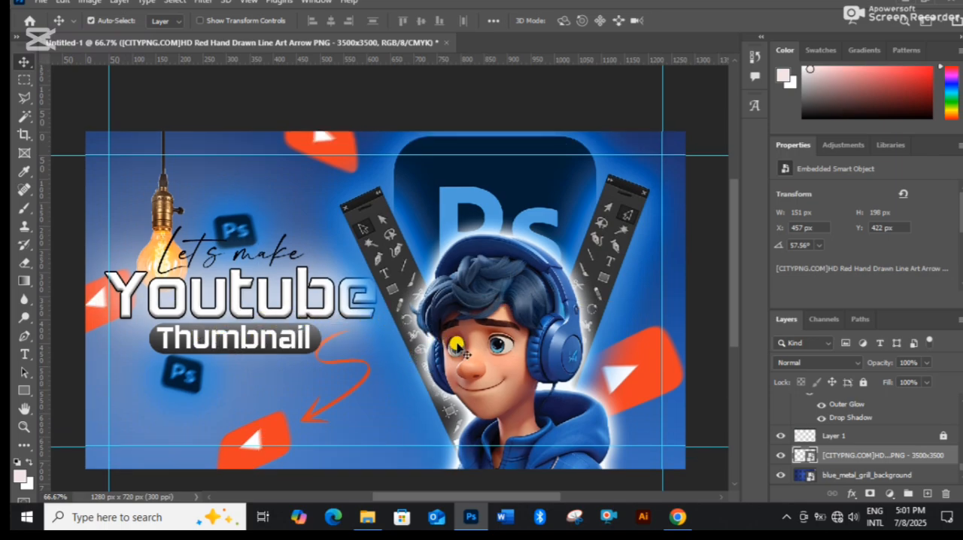
scroll(461, 351, "down", 1)
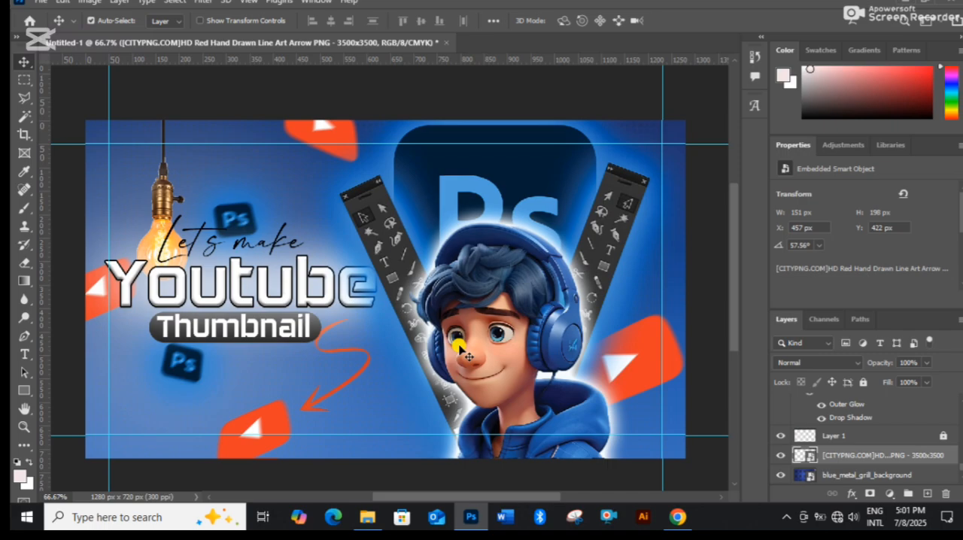
scroll(308, 312, "up", 1)
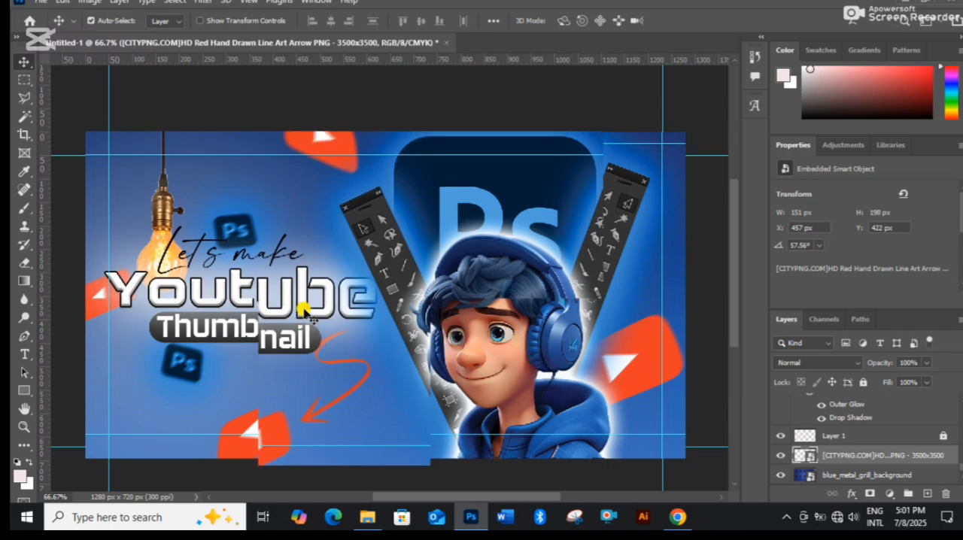
Nudge the "Let's make" text slightly to the left above "Youtube".
left_click(154, 230)
left_click_drag(154, 231, 154, 231)
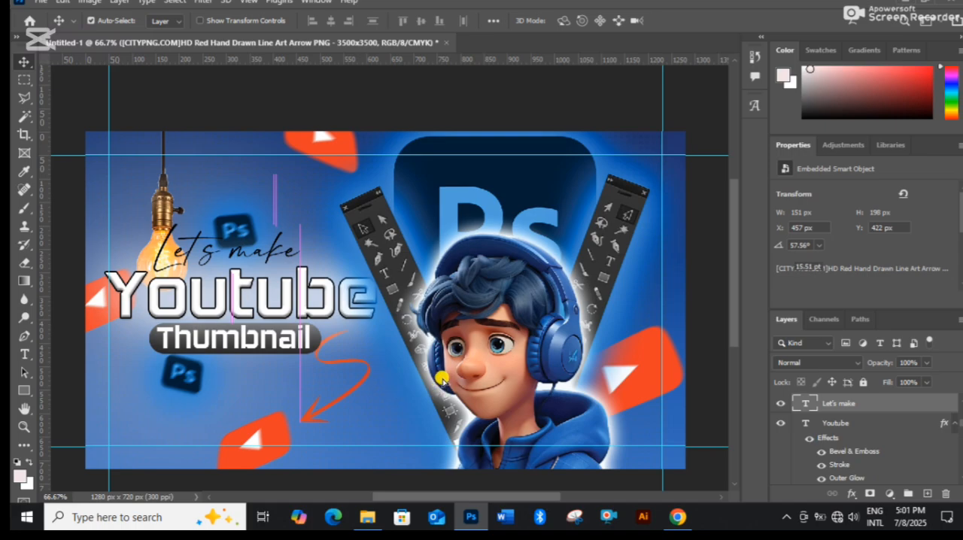
scroll(418, 395, "up", 2)
scroll(396, 367, "down", 1)
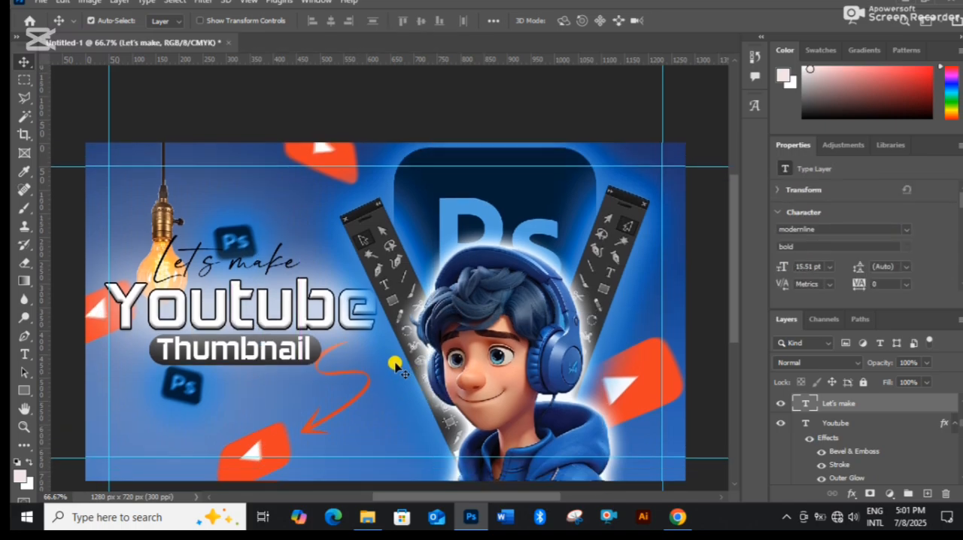
scroll(407, 364, "down", 1)
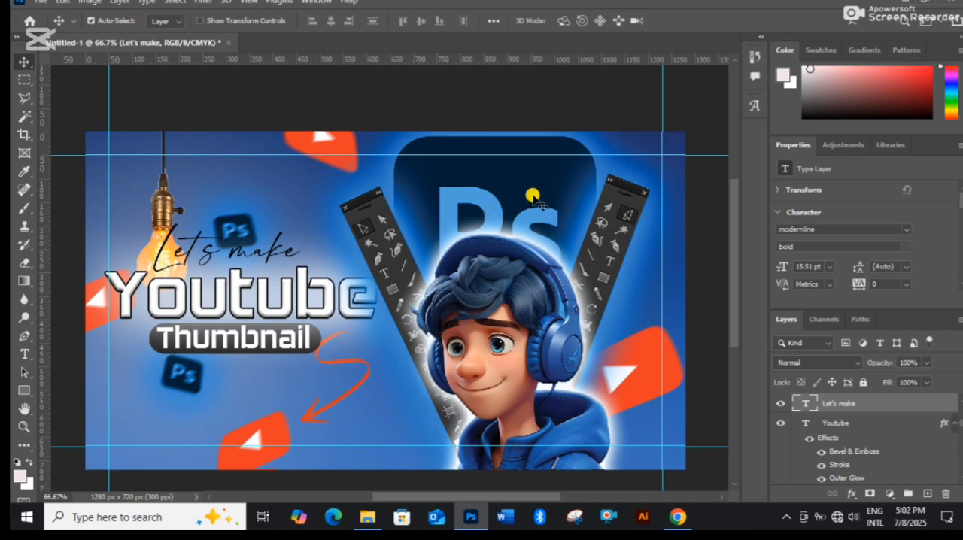
Hide the Gradient Fill 1 layer and move the large Ps logo behind the character to X 671 px, Y 3 px.
mouse_move(533, 197)
left_mouse_down()
mouse_move(531, 181)
mouse_move(542, 203)
mouse_move(535, 201)
left_mouse_up()
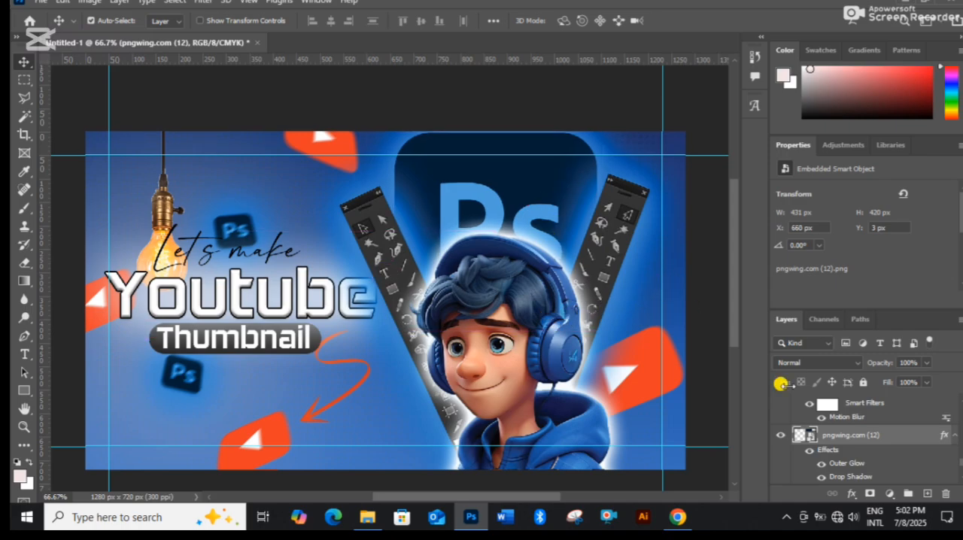
scroll(903, 452, "down", 5)
left_click(781, 455)
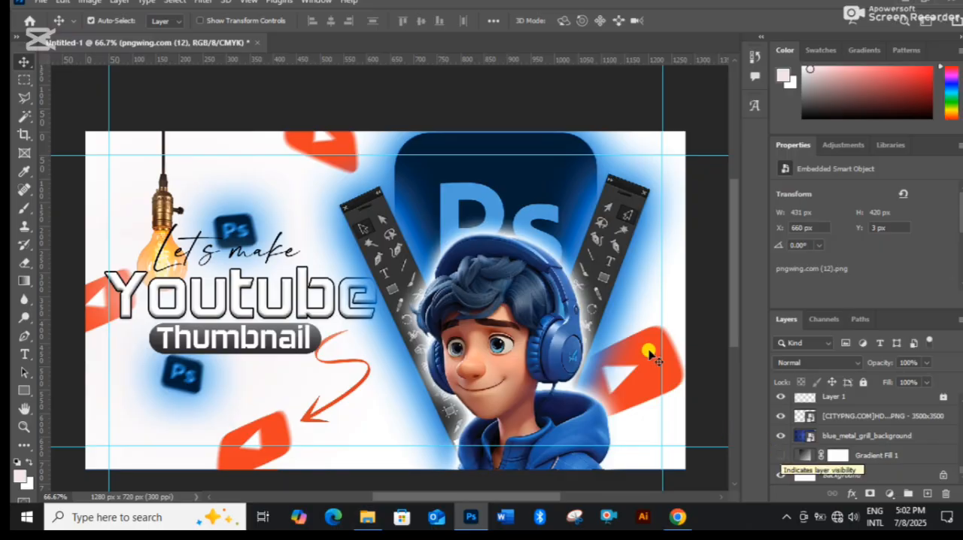
left_click_drag(535, 191, 541, 190)
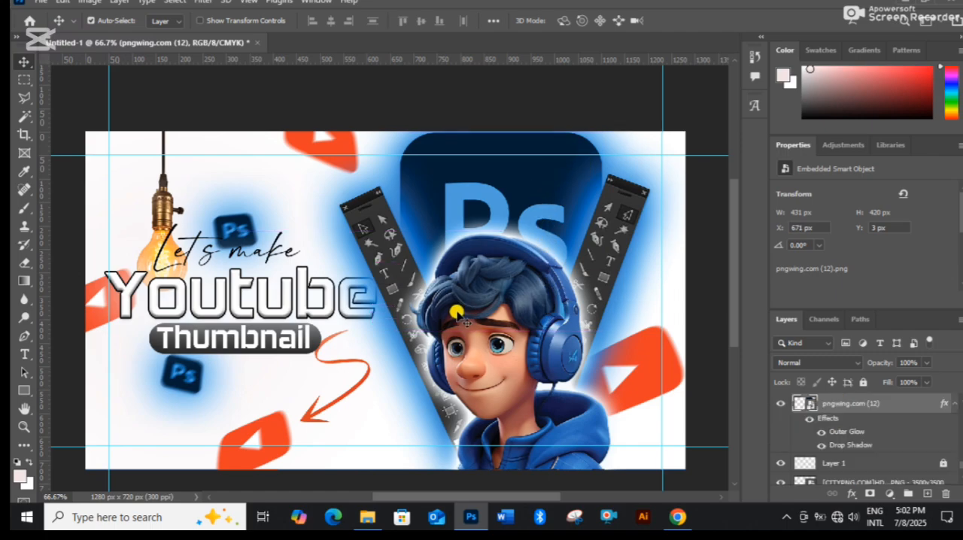
Set the Outer Glow color of the left tool panel to orange e47c15 in its layer style.
left_click(374, 219)
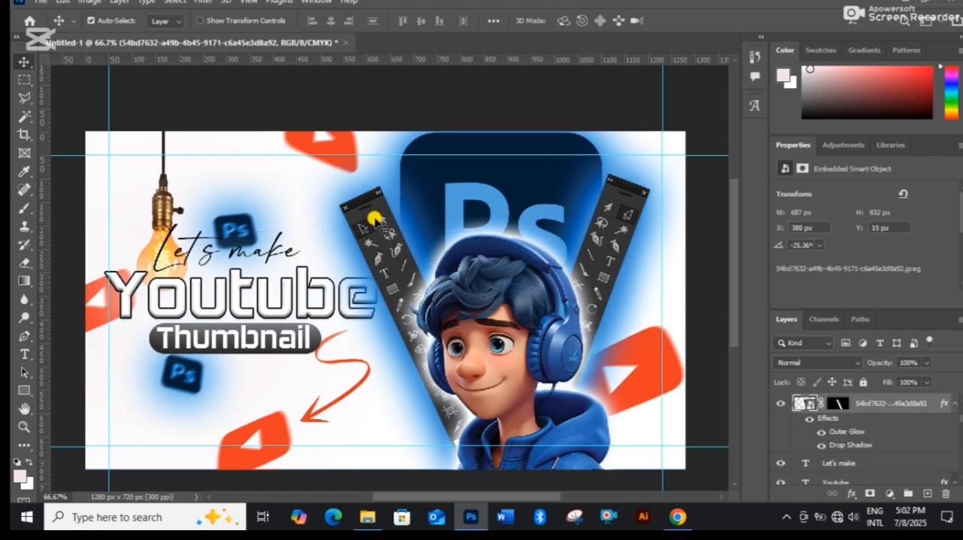
right_click(864, 405)
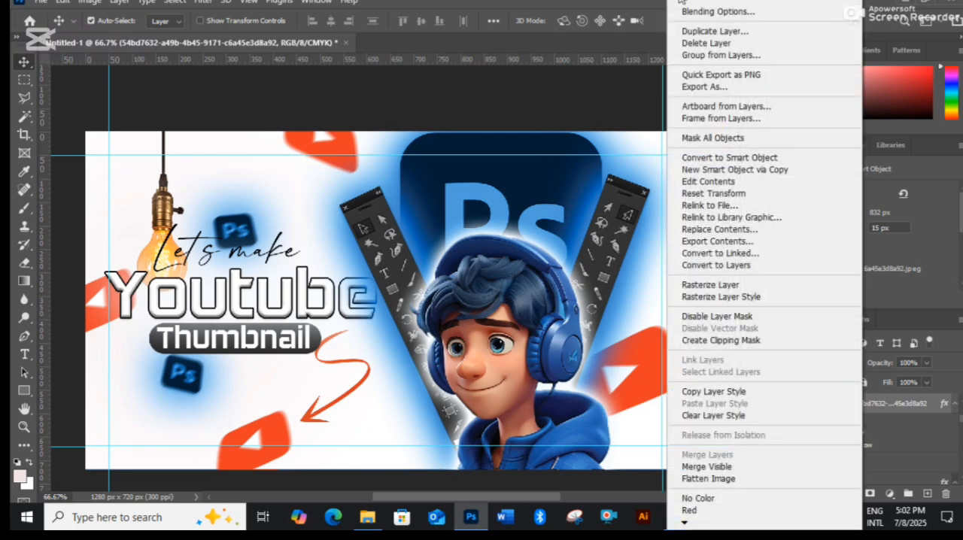
left_click(704, 13)
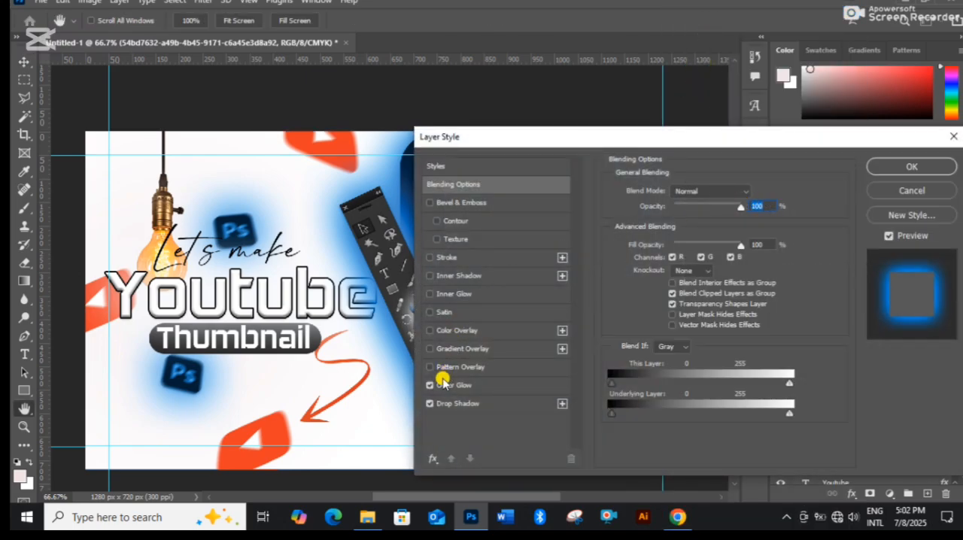
left_click(444, 386)
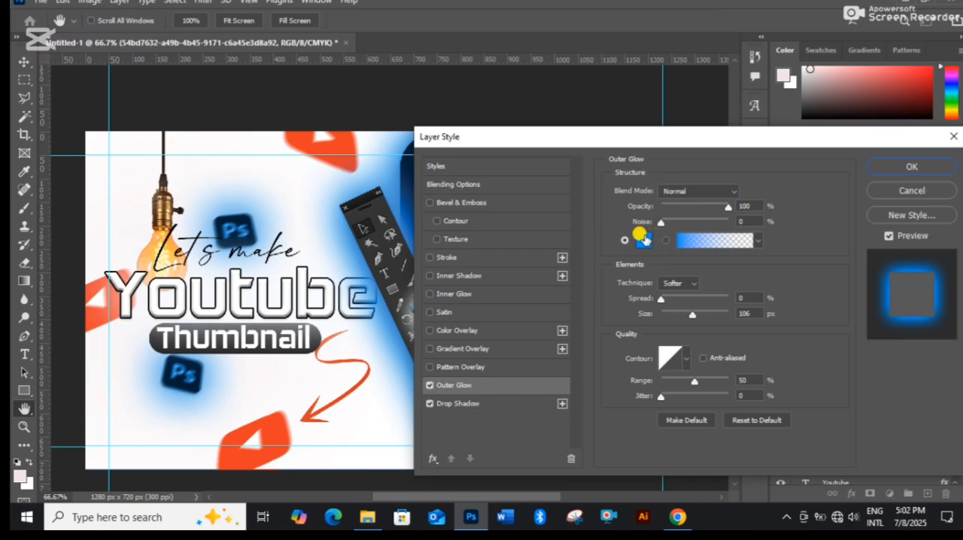
left_click(643, 239)
left_click(759, 233)
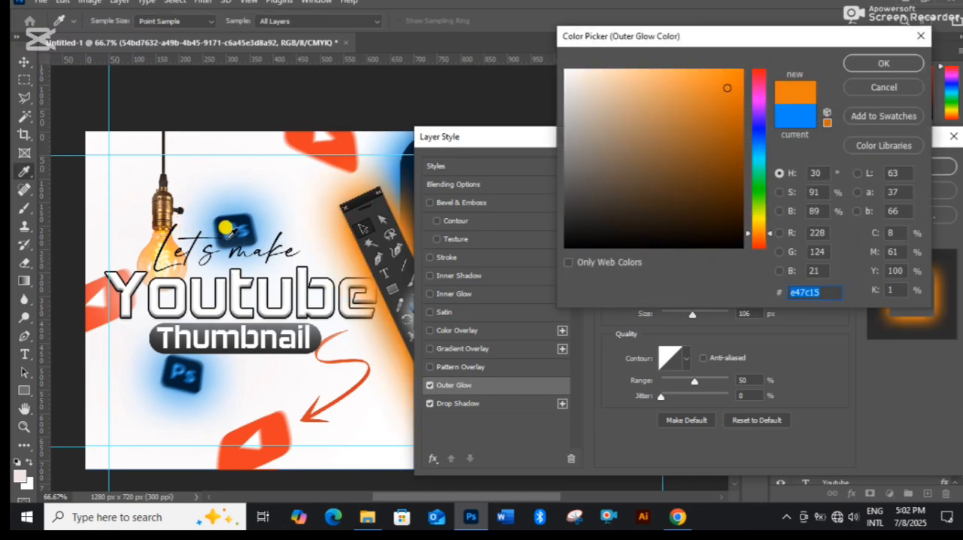
left_click(879, 60)
left_click_drag(559, 139, 763, 147)
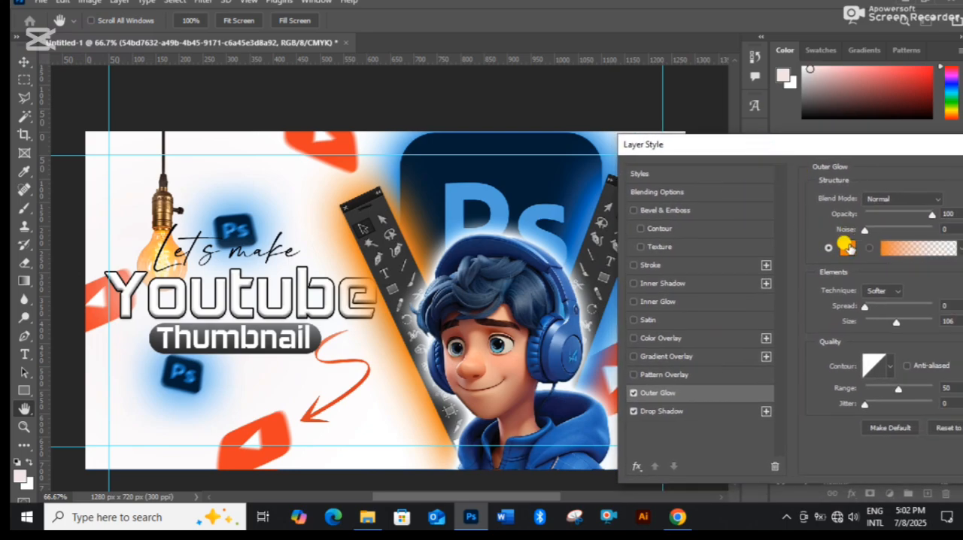
Replace the left tool panel's glow color with yellow fdf959 sampled from the hanging bulb and apply the style.
left_click(848, 246)
left_click(169, 247)
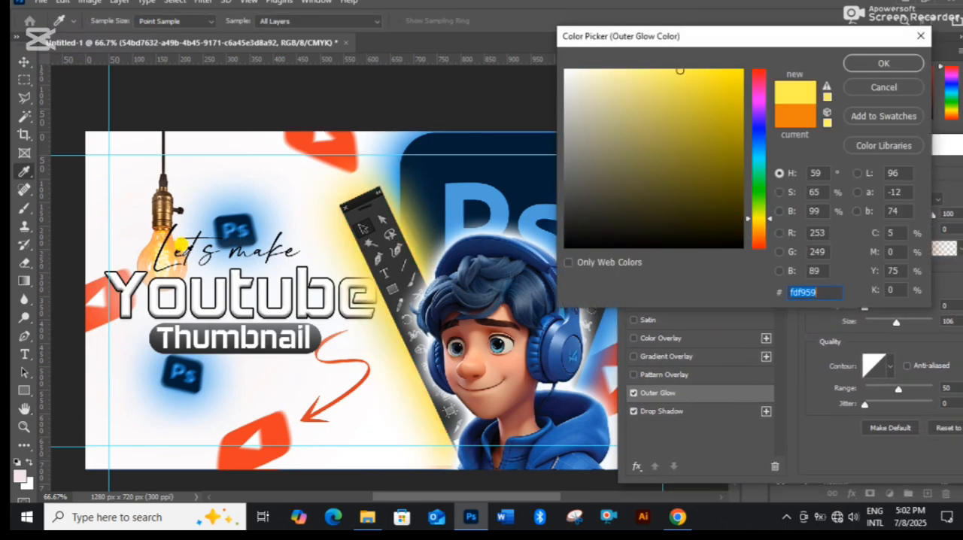
left_click(885, 64)
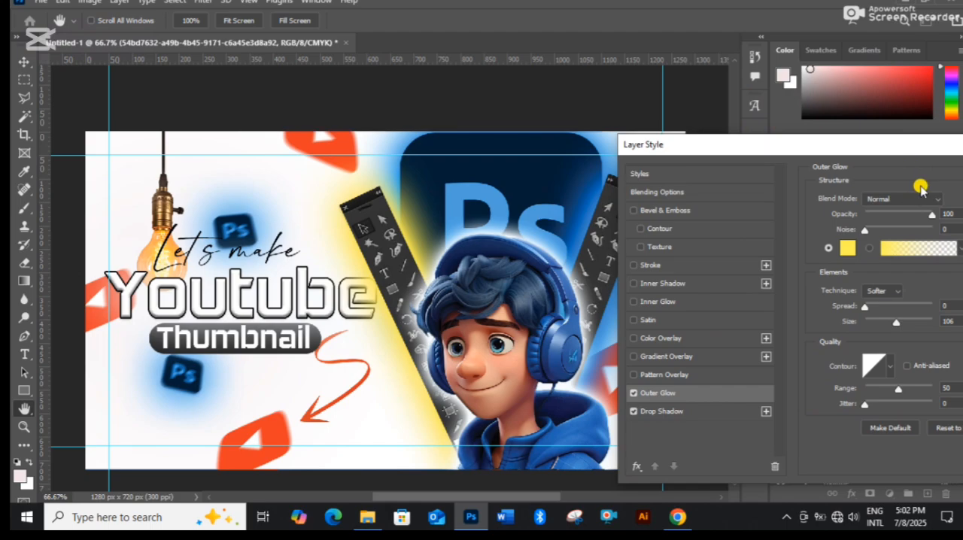
left_click_drag(944, 151, 814, 174)
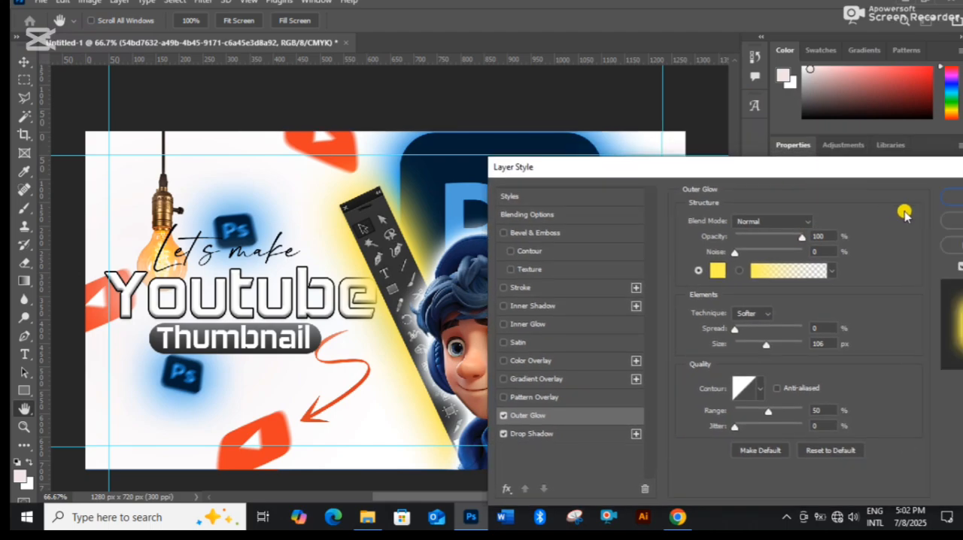
left_click(955, 195)
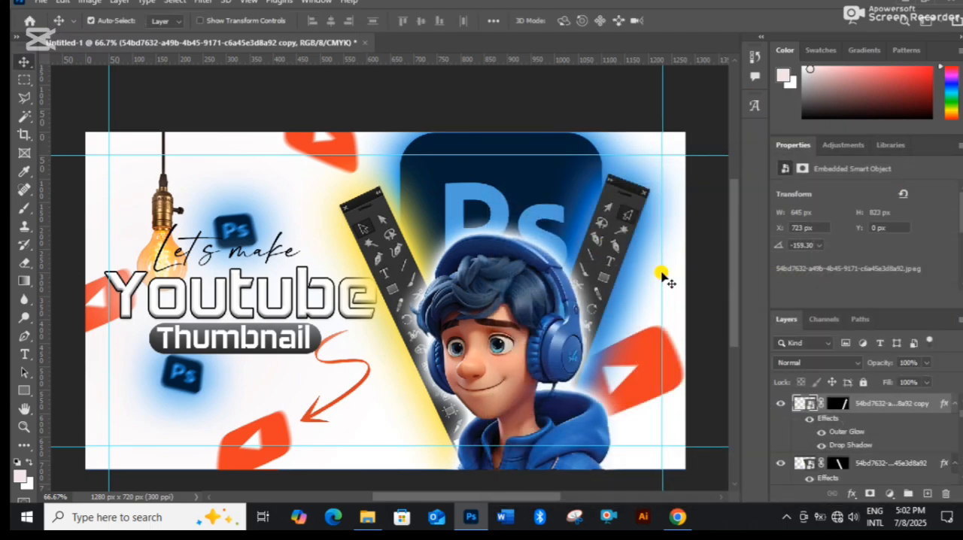
Enable the right tool panel's Outer Glow and set its color to yellow ebf164 sampled from the left panel's glow.
right_click(874, 406)
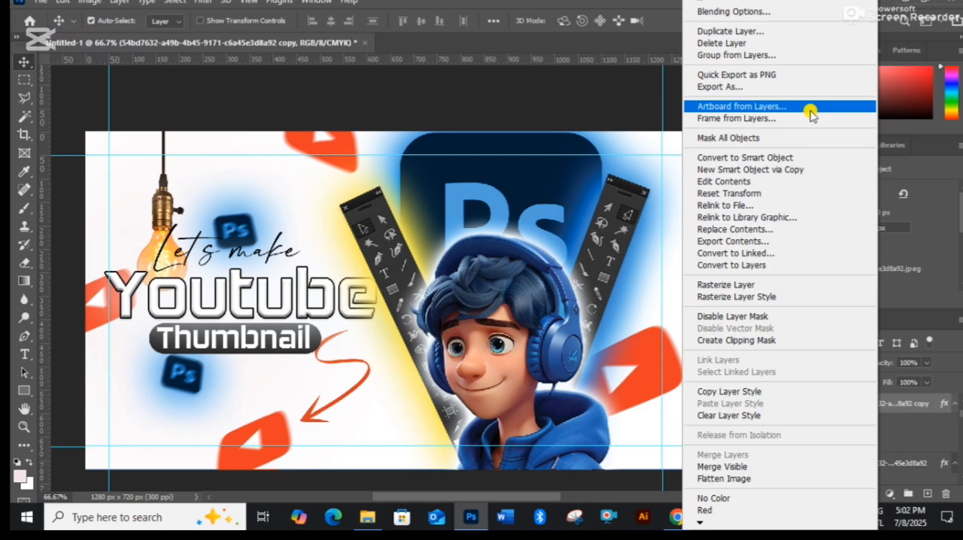
left_click(769, 13)
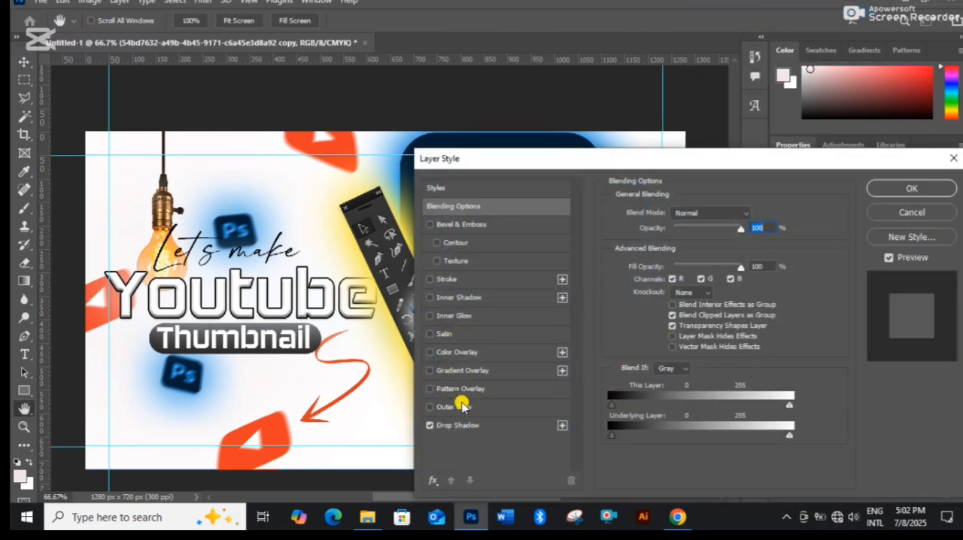
left_click(462, 406)
left_click(644, 261)
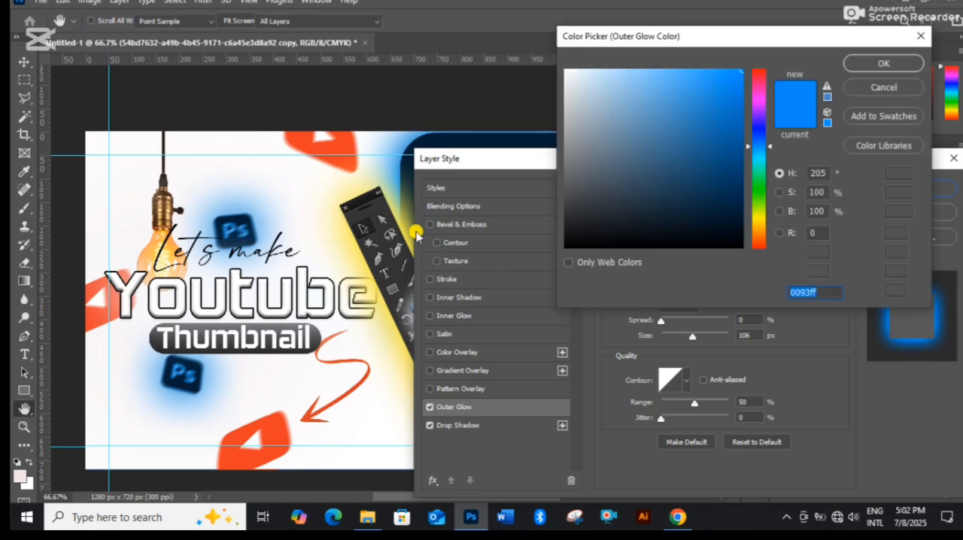
left_click(411, 205)
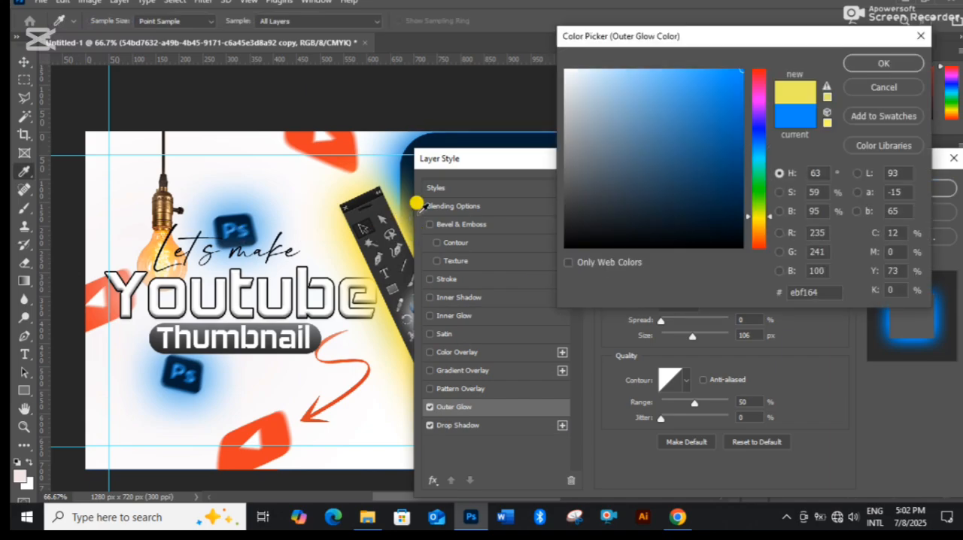
left_click(883, 63)
Turn off Pattern Overlay for the right tool panel and apply its layer style.
left_click_drag(582, 166, 455, 308)
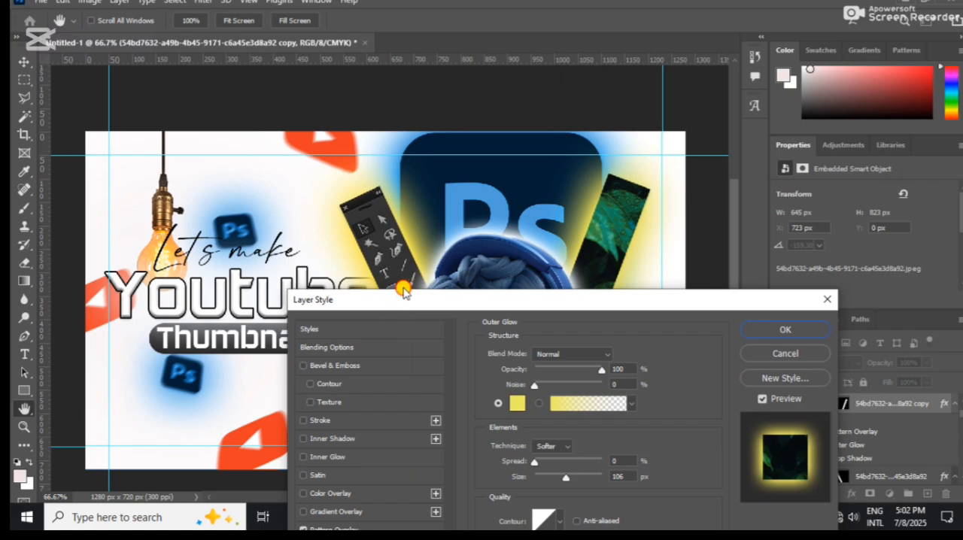
left_click_drag(405, 292, 429, 168)
left_click(328, 407)
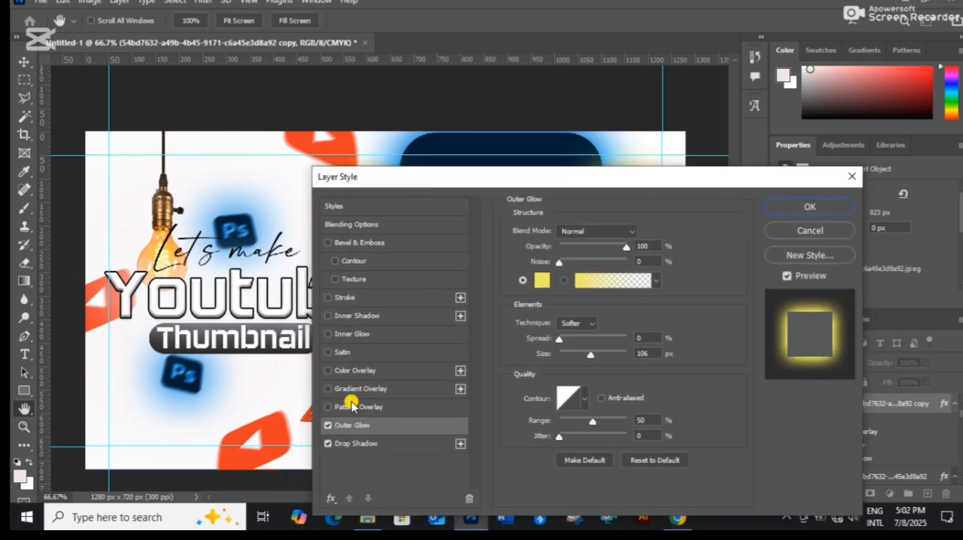
left_click_drag(572, 178, 526, 223)
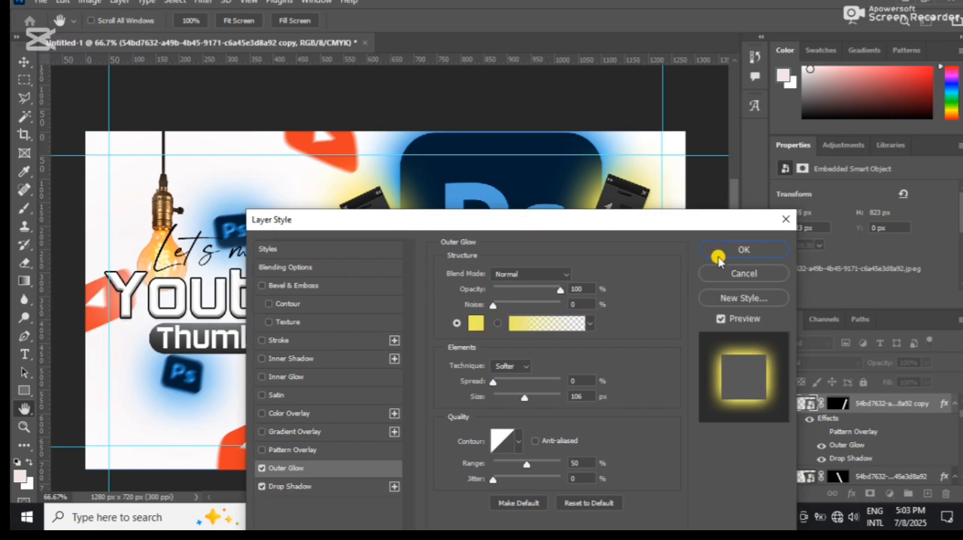
left_click(720, 253)
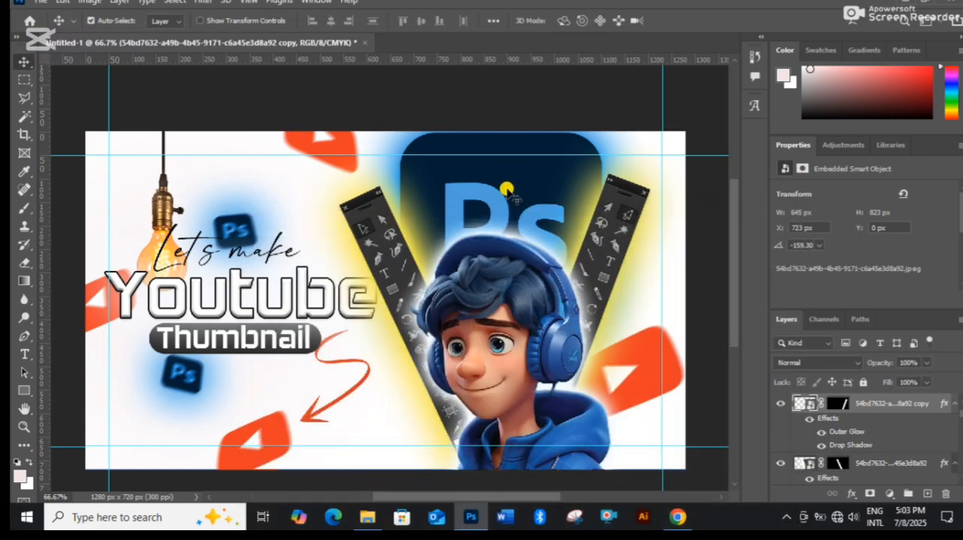
Set the large Ps logo's Outer Glow color to dark navy 021a30 sampled from the small Ps logo and apply the style.
left_click(515, 188)
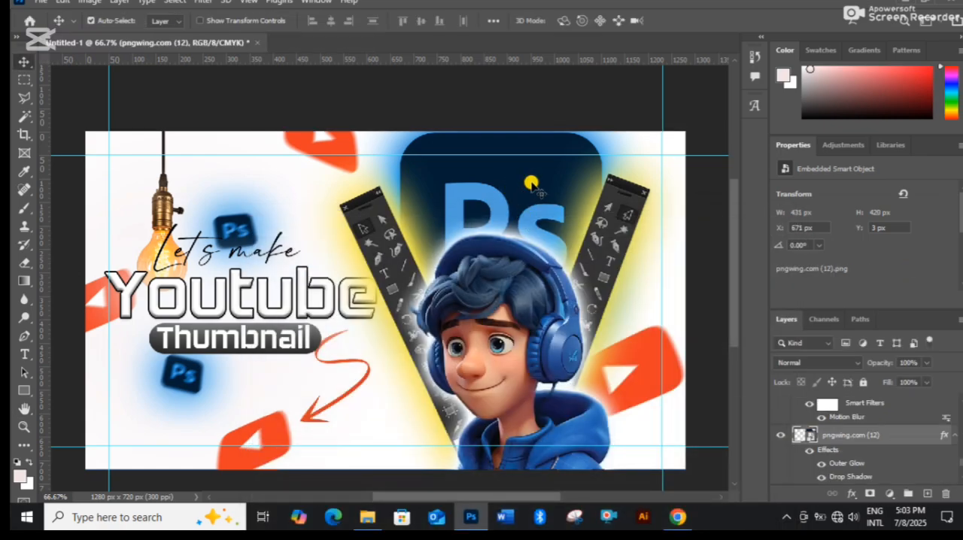
right_click(870, 438)
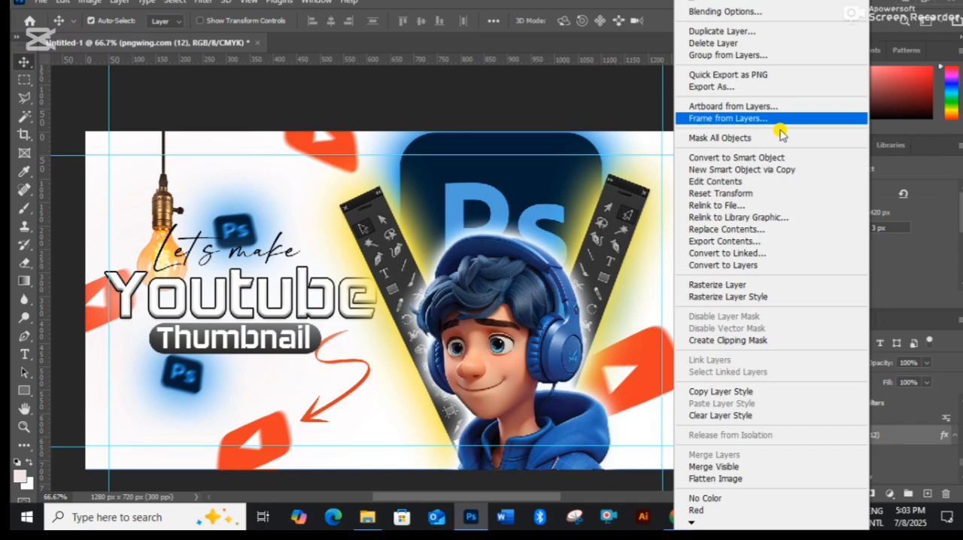
left_click(742, 10)
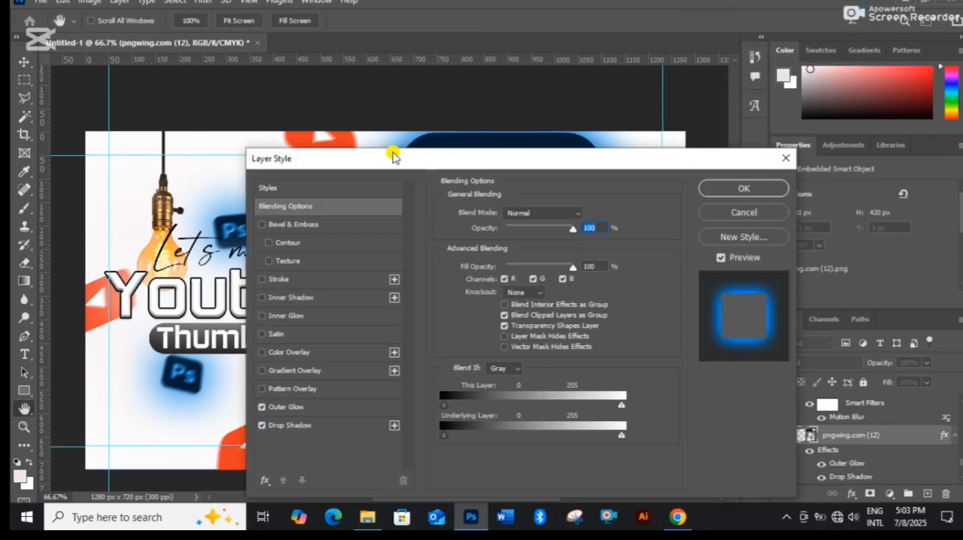
left_click_drag(391, 155, 888, 134)
left_click(787, 387)
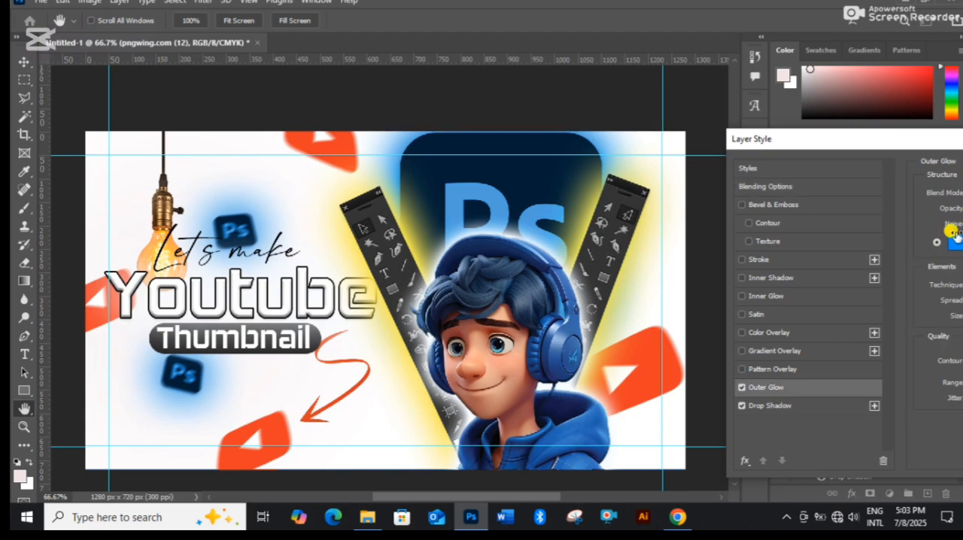
left_click(953, 239)
left_click(415, 238)
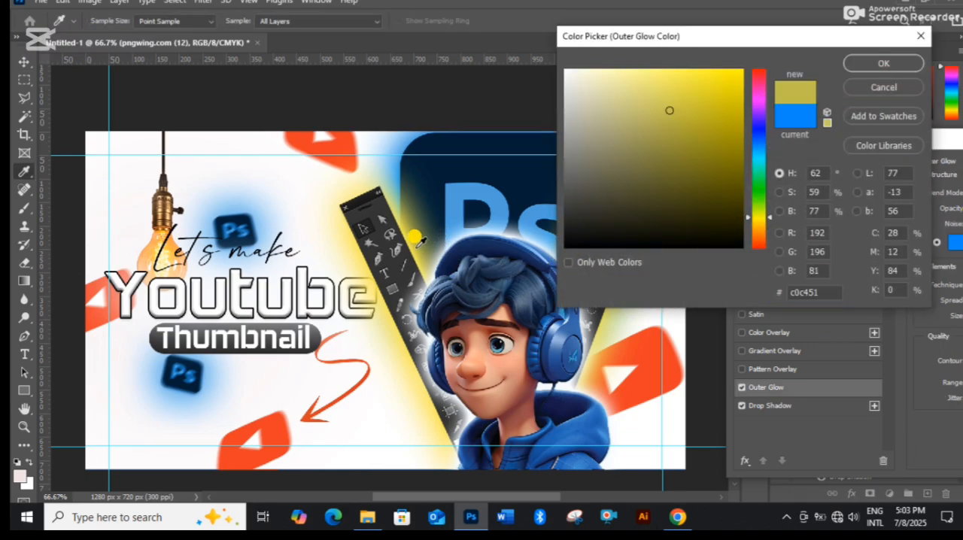
left_click_drag(736, 37, 700, 258)
left_click(239, 216)
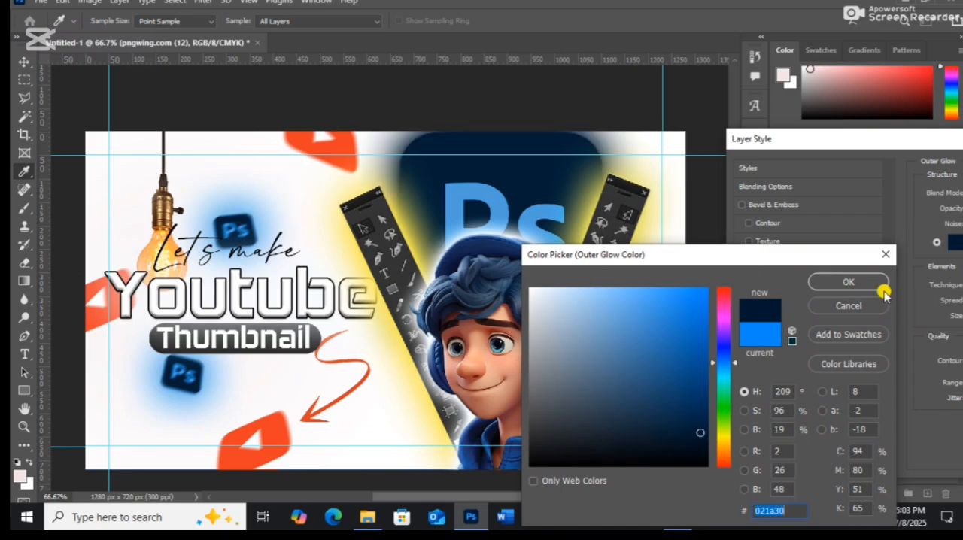
left_click(846, 281)
left_click_drag(841, 146, 567, 173)
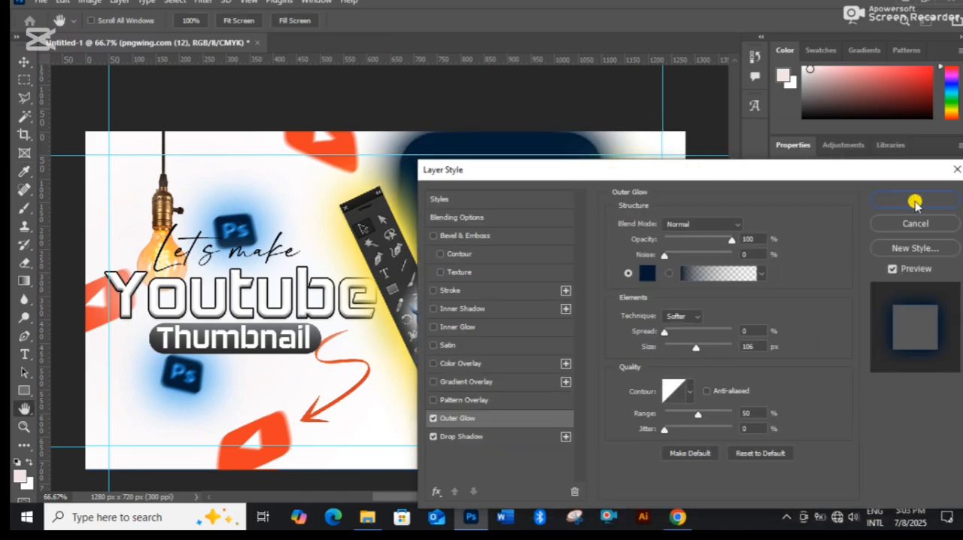
left_click(915, 201)
Reorder the large Ps logo layer to sit directly above the "Let's make" text layer, behind both tool panels.
left_click_drag(850, 437, 819, 398)
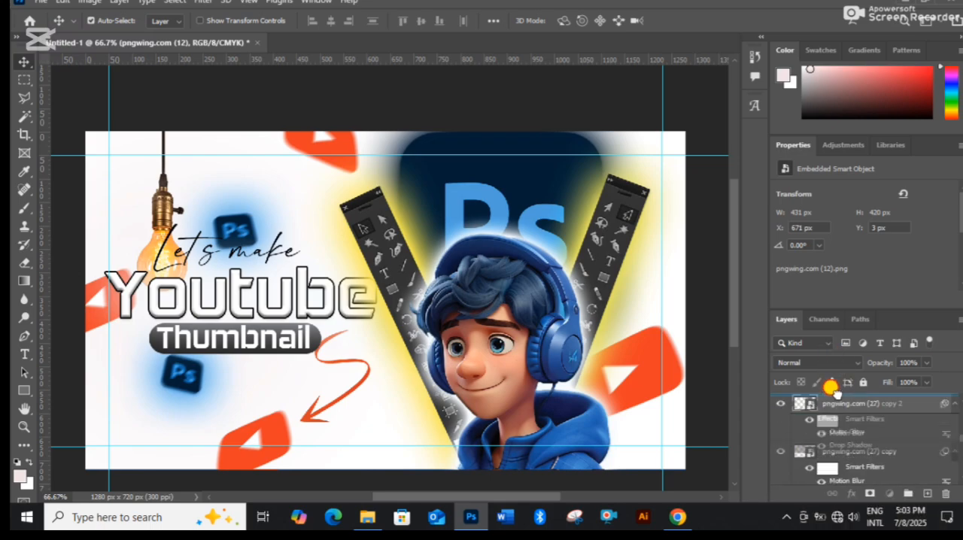
scroll(840, 428, "up", 2)
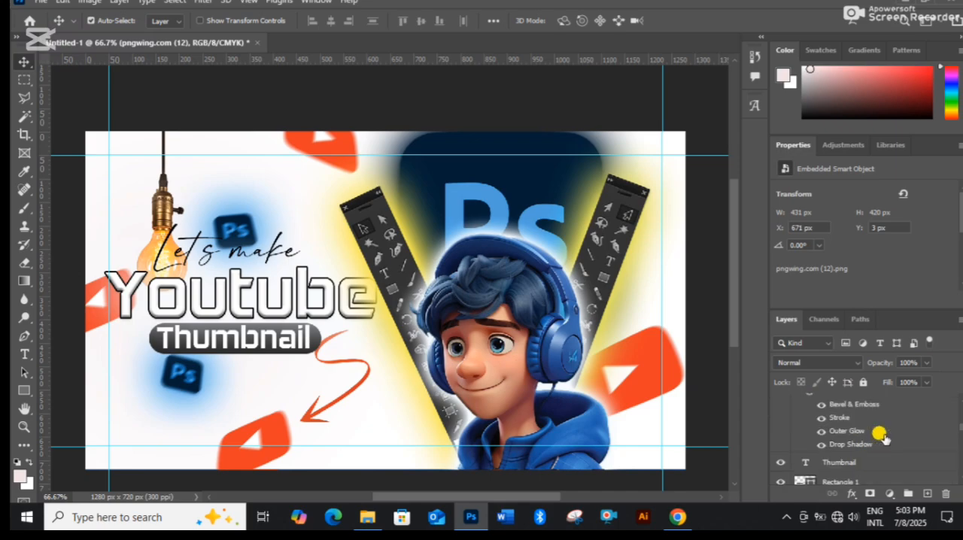
scroll(882, 437, "down", 1)
scroll(883, 438, "up", 4)
scroll(873, 443, "up", 3)
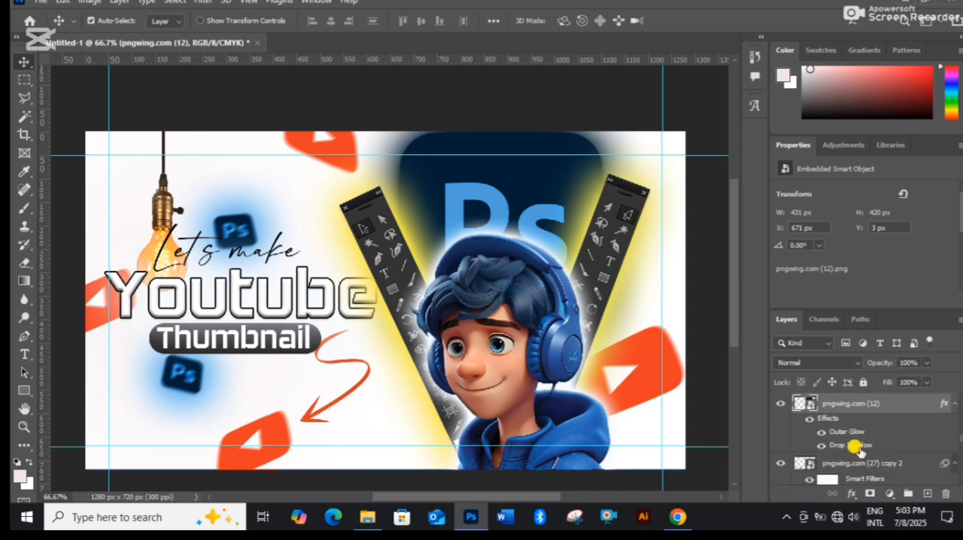
left_click_drag(889, 406, 843, 435)
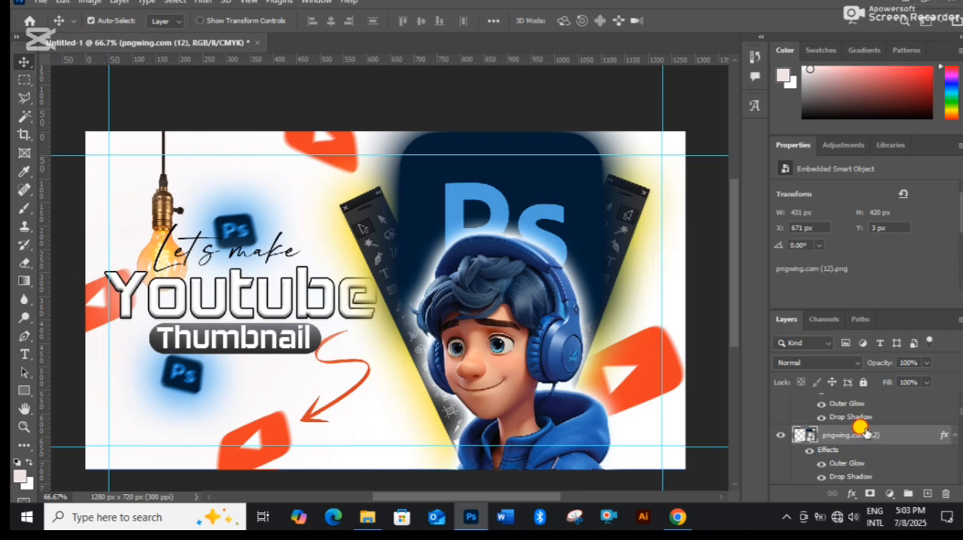
left_click_drag(864, 430, 847, 420)
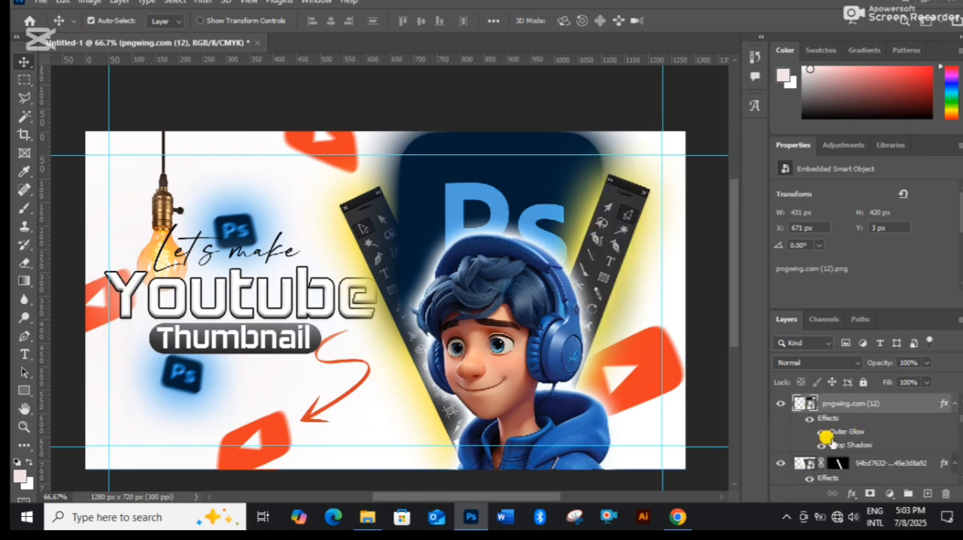
left_click_drag(860, 416, 843, 453)
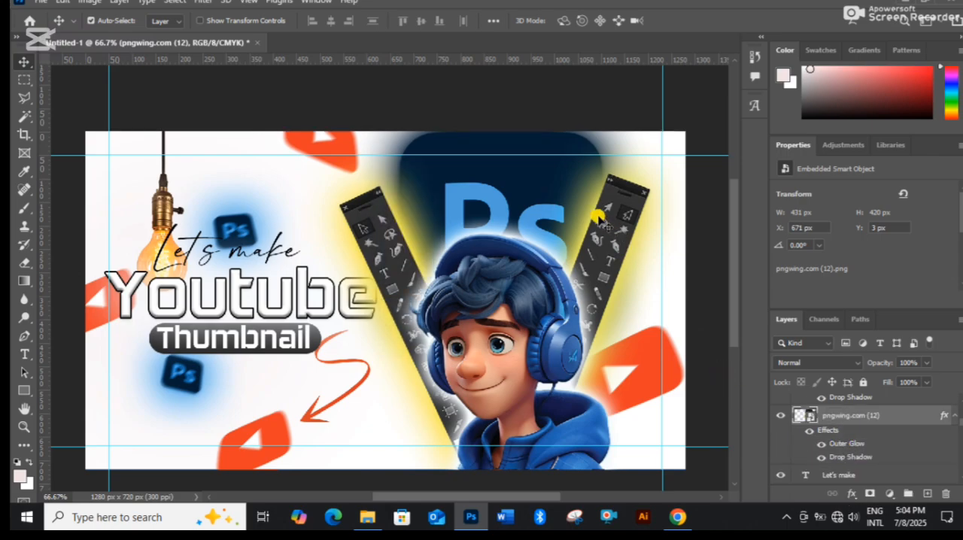
Scale the large Ps logo down to about 323 x 316 px and move it to about X 712, Y 14 px.
right_click(881, 416)
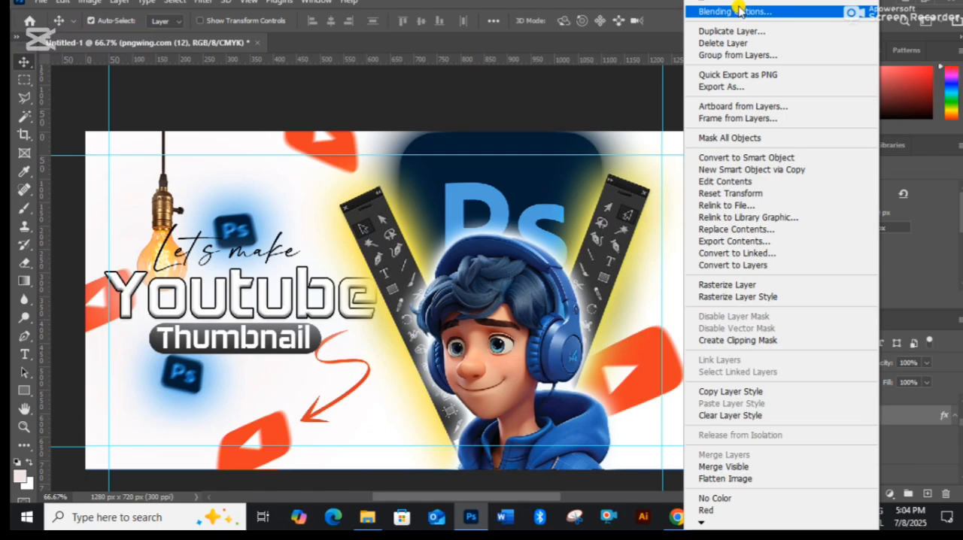
left_click(550, 186)
key("ctrl+t")
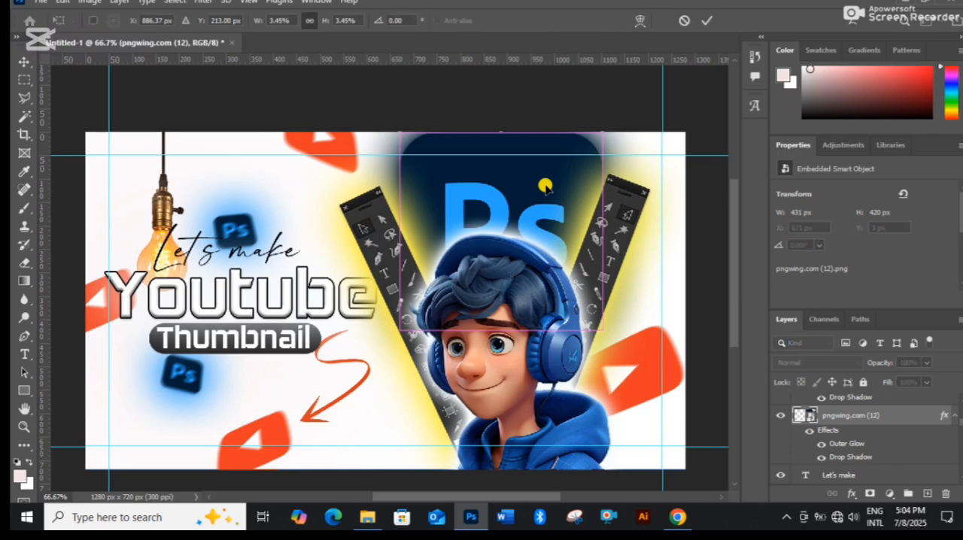
left_click_drag(554, 220, 553, 220)
left_click(706, 22)
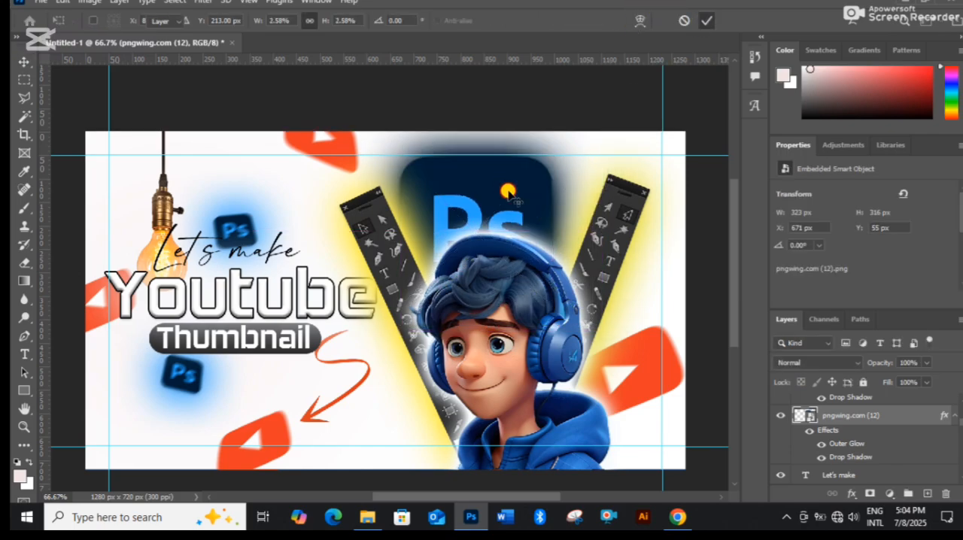
left_click_drag(512, 186, 527, 170)
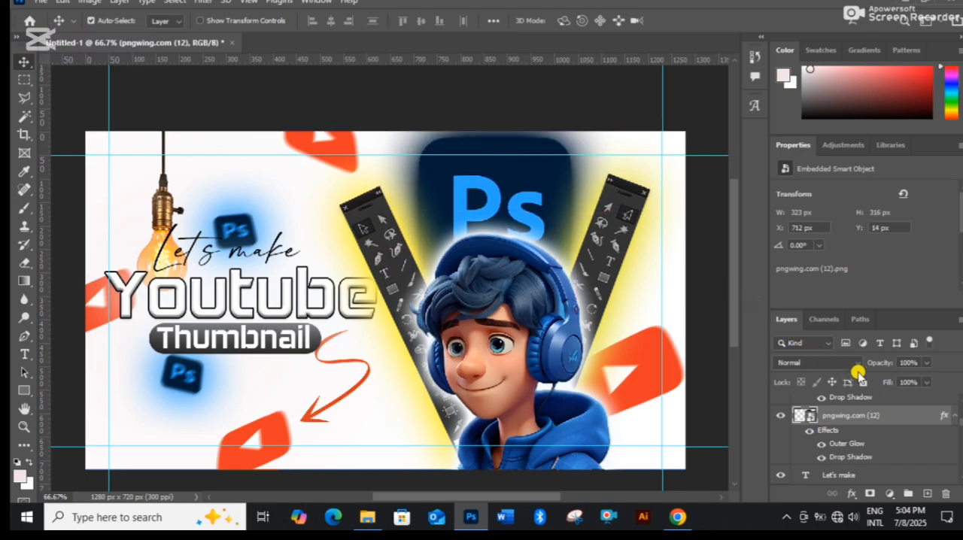
Change the large Ps logo's Outer Glow to blue 31a8ff sampled from its lettering, with size 128 px, and apply the style.
right_click(864, 416)
left_click(751, 9)
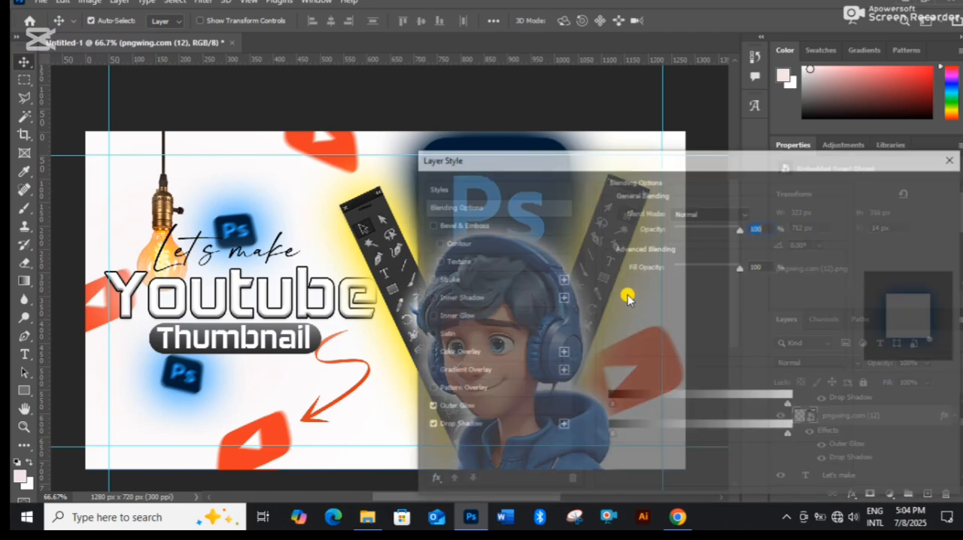
left_click_drag(564, 164, 852, 132)
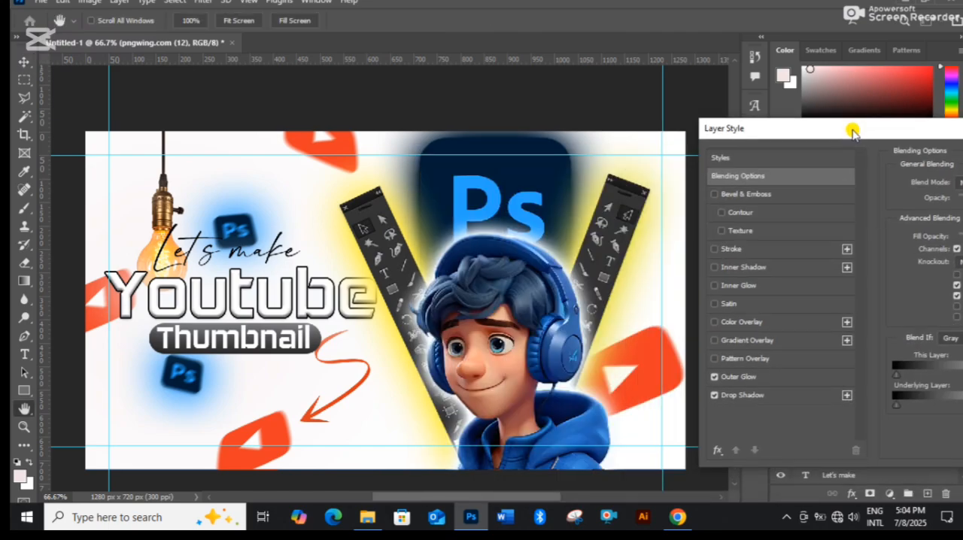
left_click(767, 378)
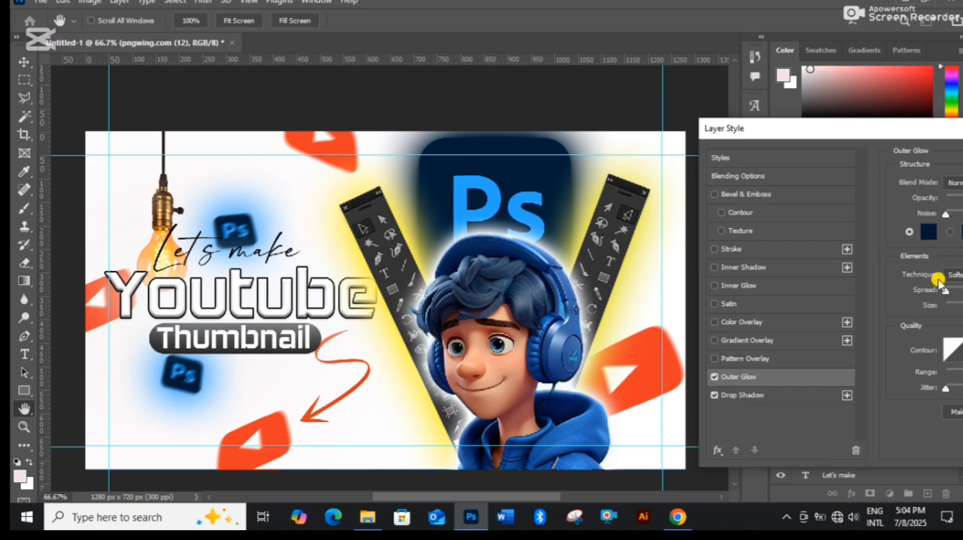
left_click_drag(890, 150, 633, 271)
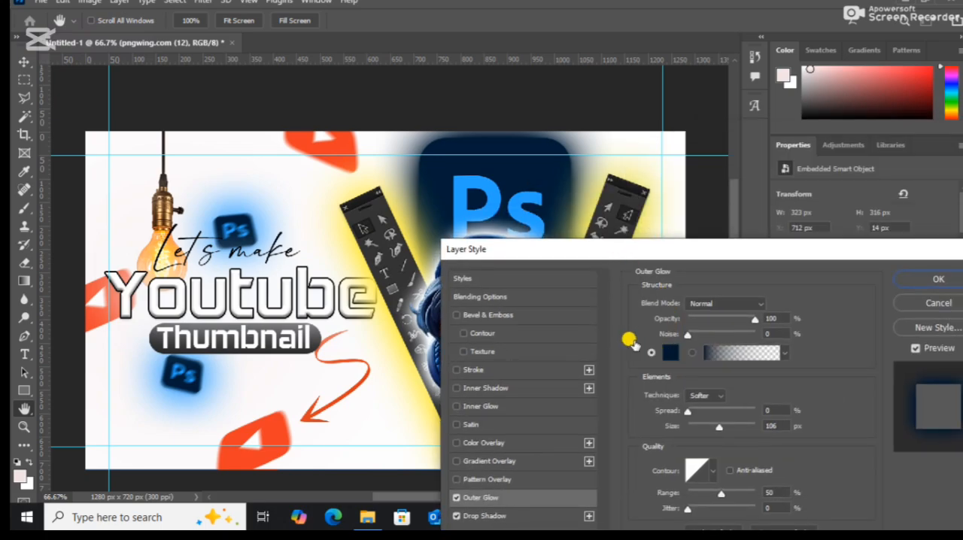
left_click(665, 354)
left_click(489, 184)
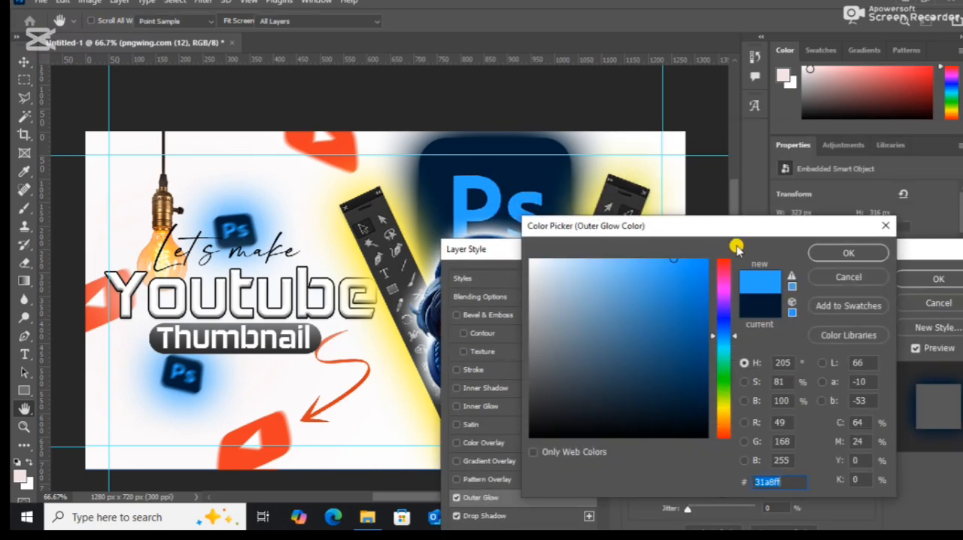
left_click(837, 253)
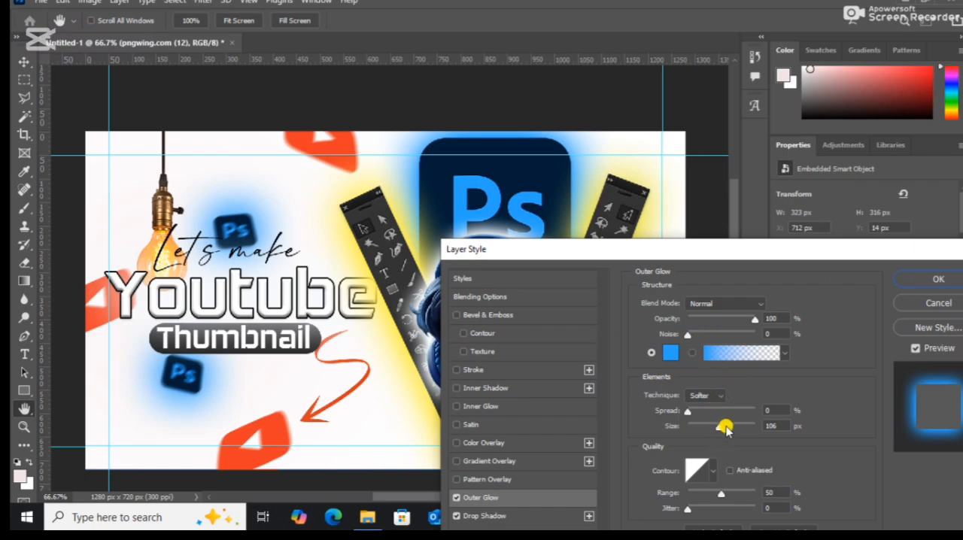
left_click_drag(725, 427, 726, 427)
left_click_drag(771, 250, 383, 192)
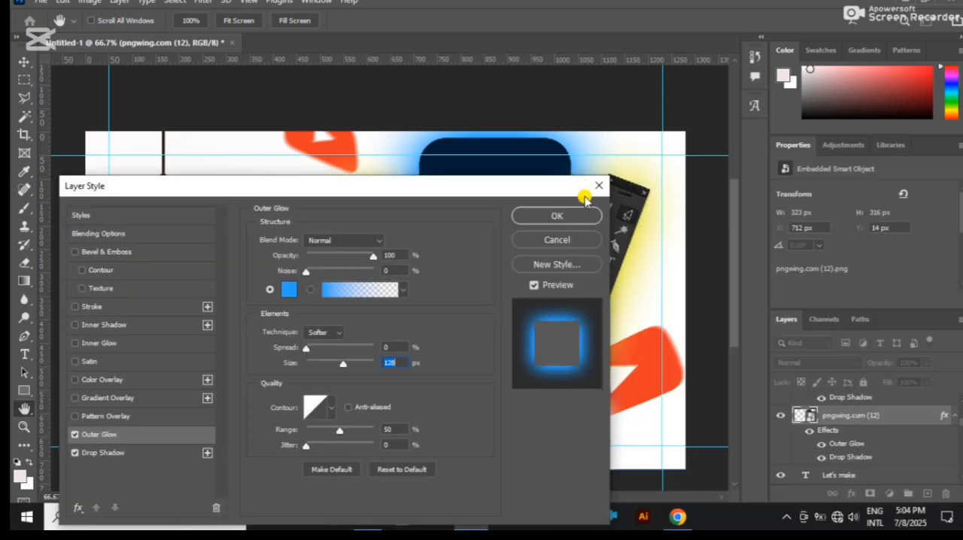
left_click(556, 215)
Move the large Ps logo above the character's head to about X 723, Y 27 px.
scroll(573, 325, "up", 1)
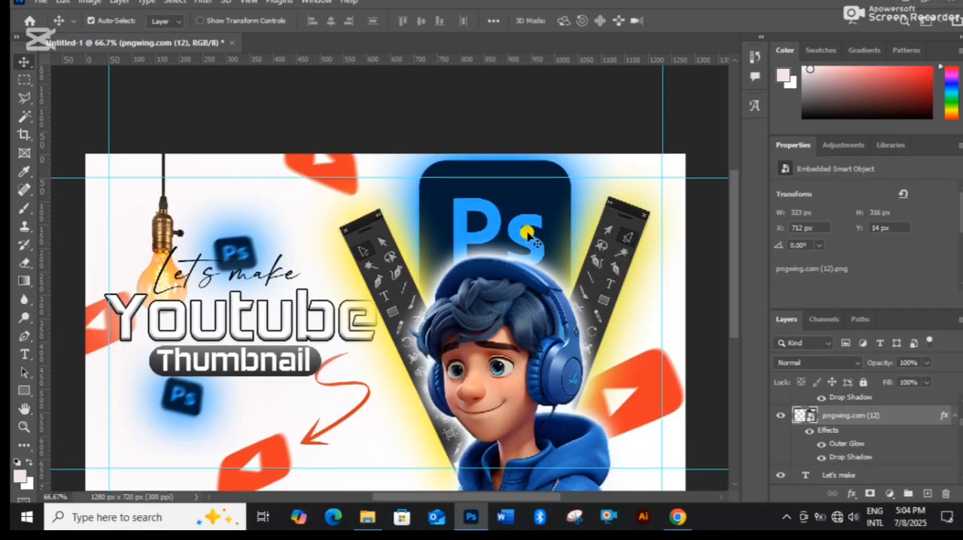
left_click_drag(486, 209, 548, 219)
scroll(602, 292, "down", 1)
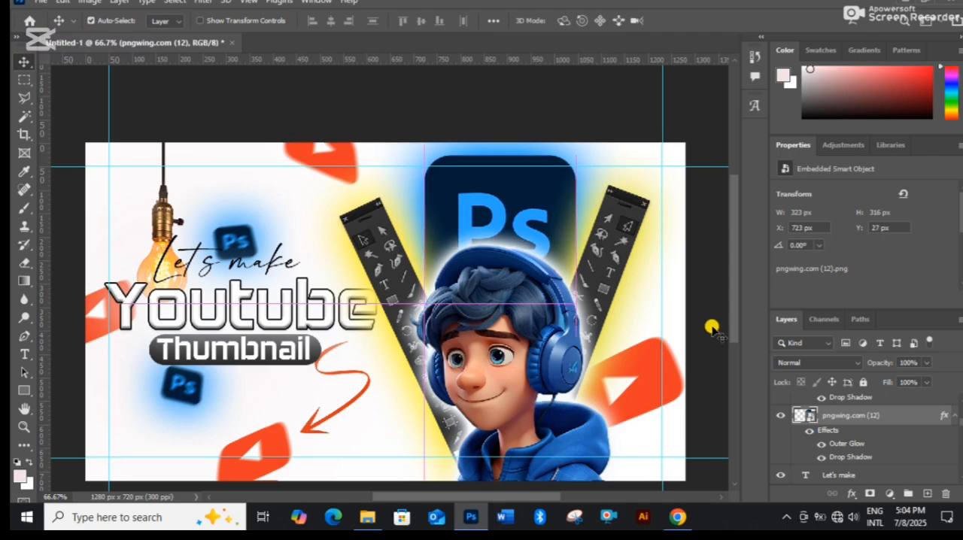
Set the large Ps logo's Outer Glow size to 13 px and apply the layer style.
right_click(836, 416)
left_click(785, 12)
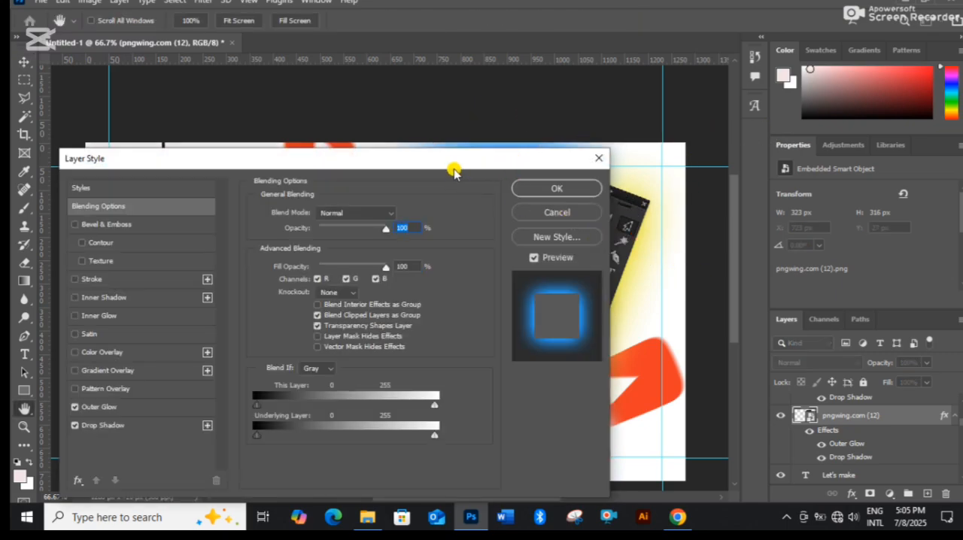
left_click_drag(454, 165, 514, 258)
left_click(155, 499)
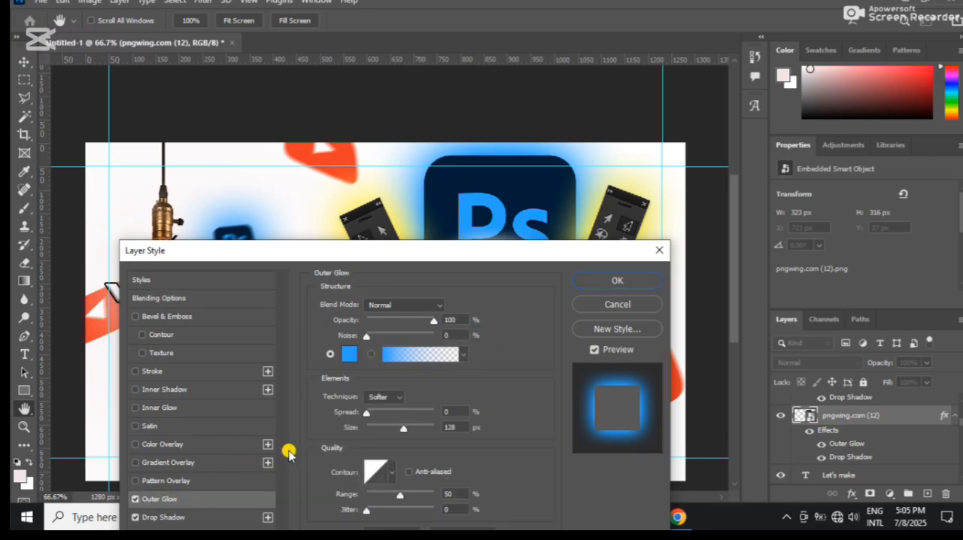
left_click_drag(384, 427, 376, 428)
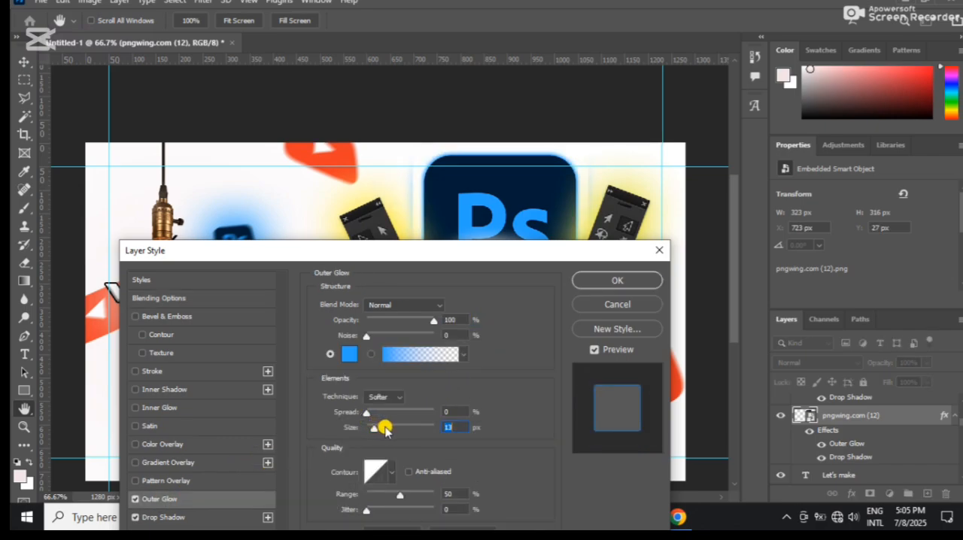
left_click(620, 279)
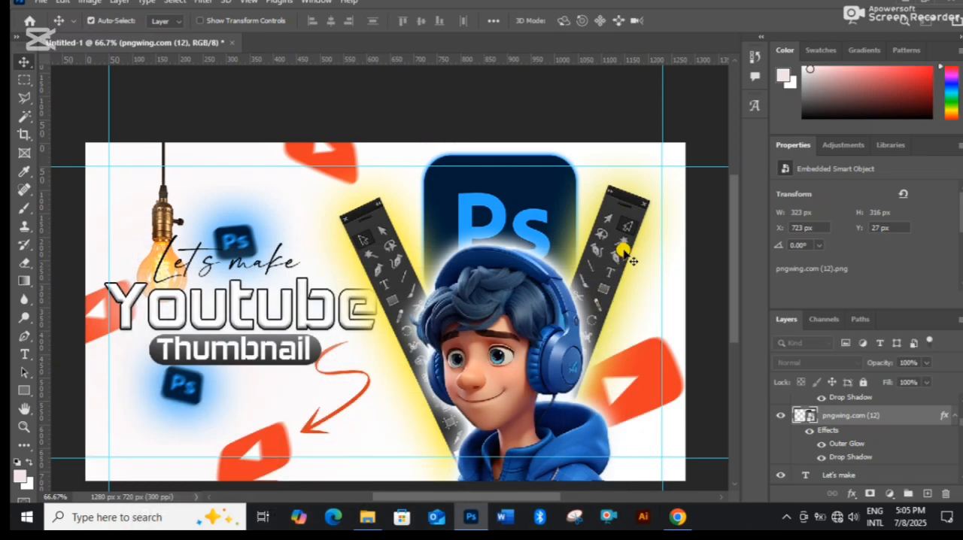
scroll(624, 245, "up", 1)
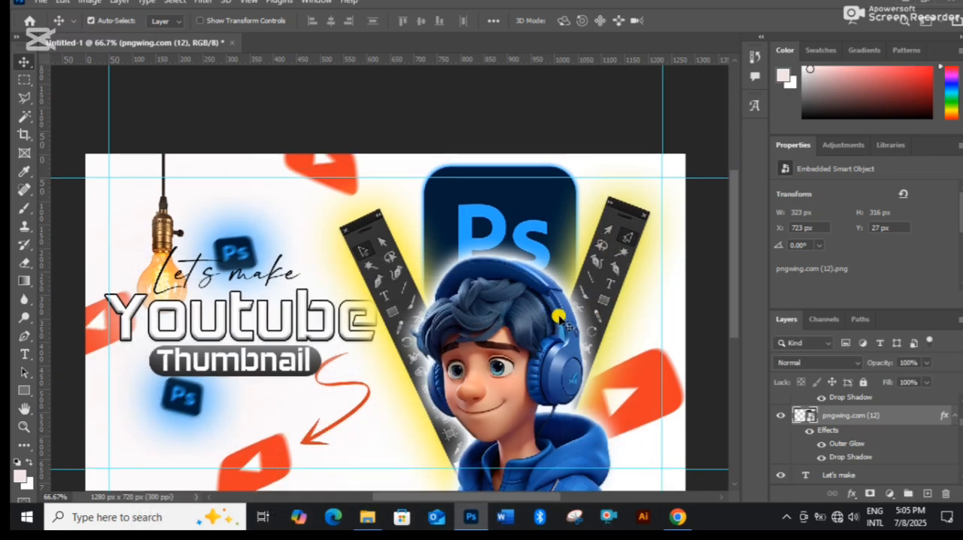
scroll(564, 312, "down", 1)
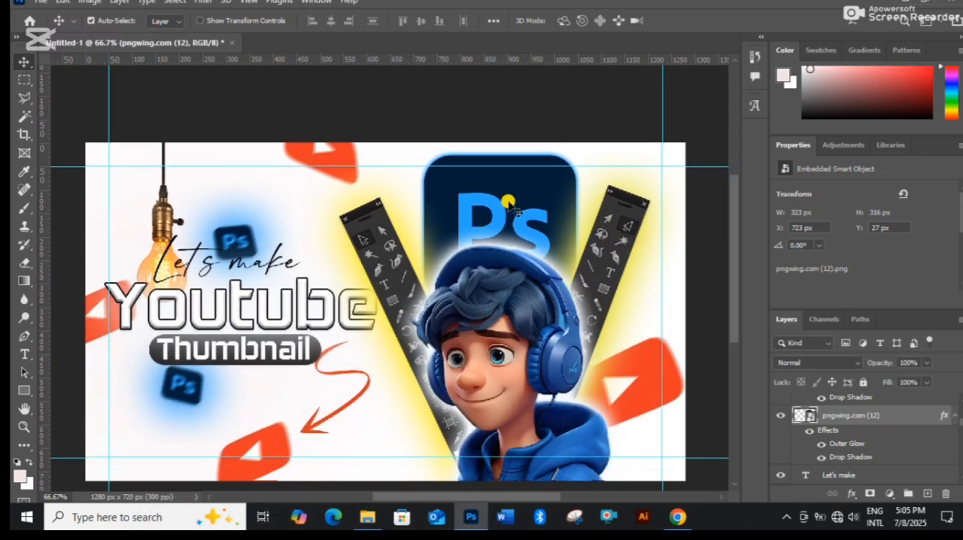
scroll(602, 229, "down", 1)
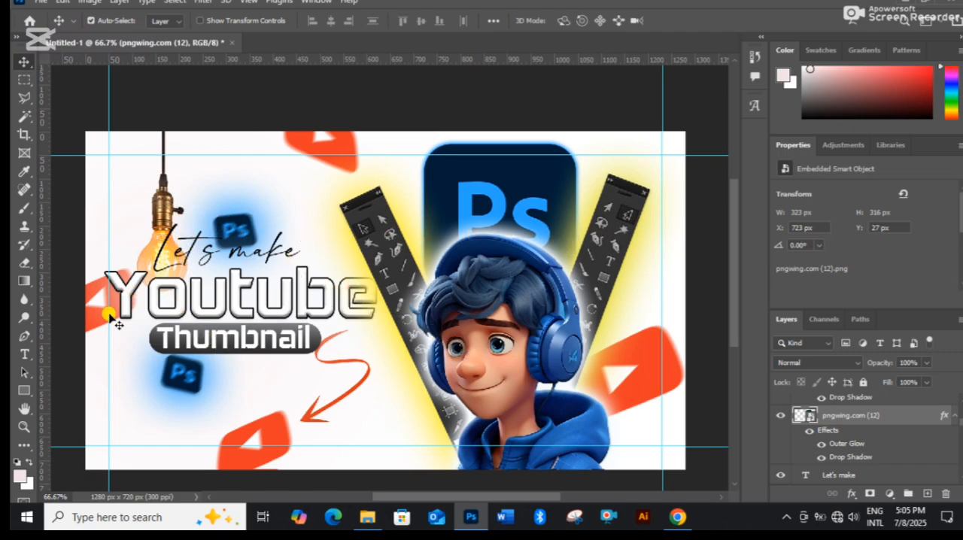
scroll(895, 429, "down", 5)
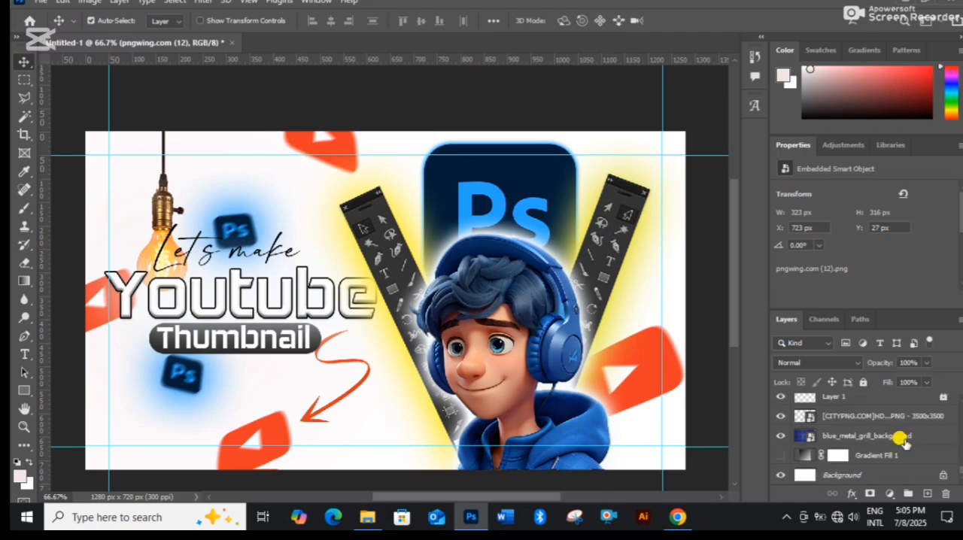
scroll(865, 437, "up", 3)
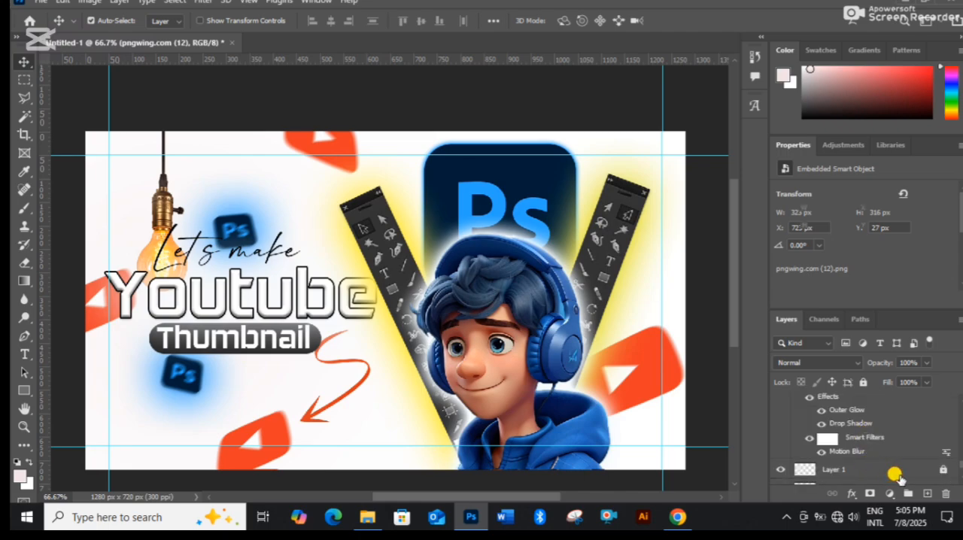
Add a new empty layer directly above Layer 1 and set the Soft Round brush size to 1102 px.
left_click(896, 471)
left_click(926, 493)
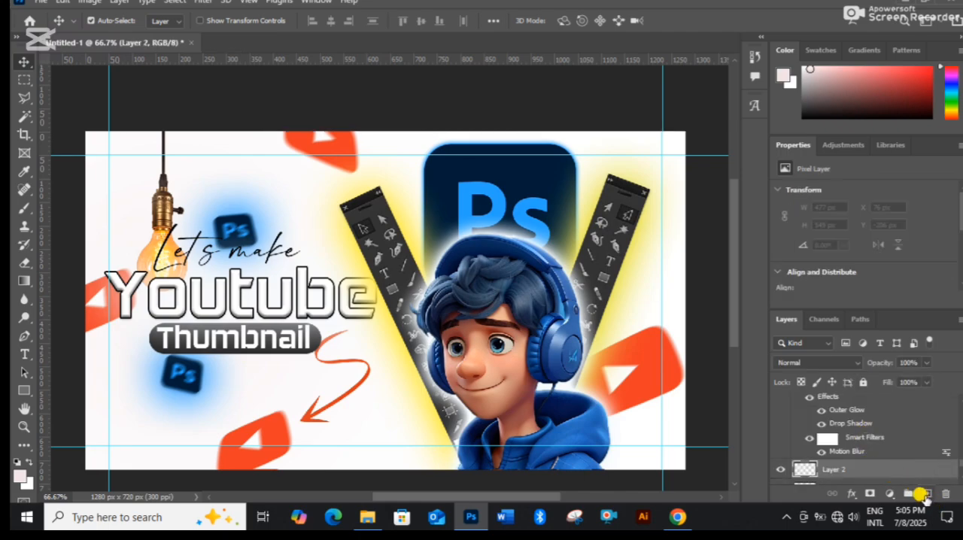
key("b")
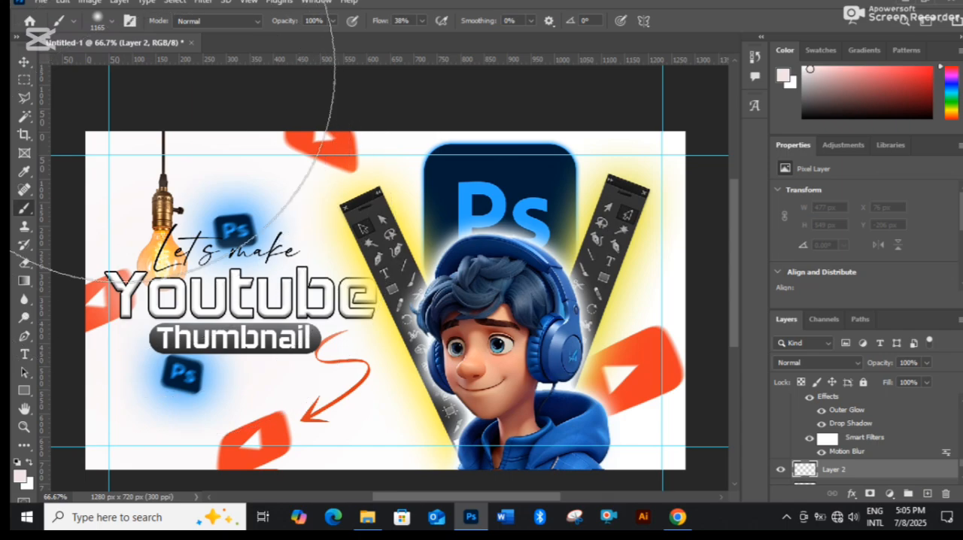
right_click(261, 186)
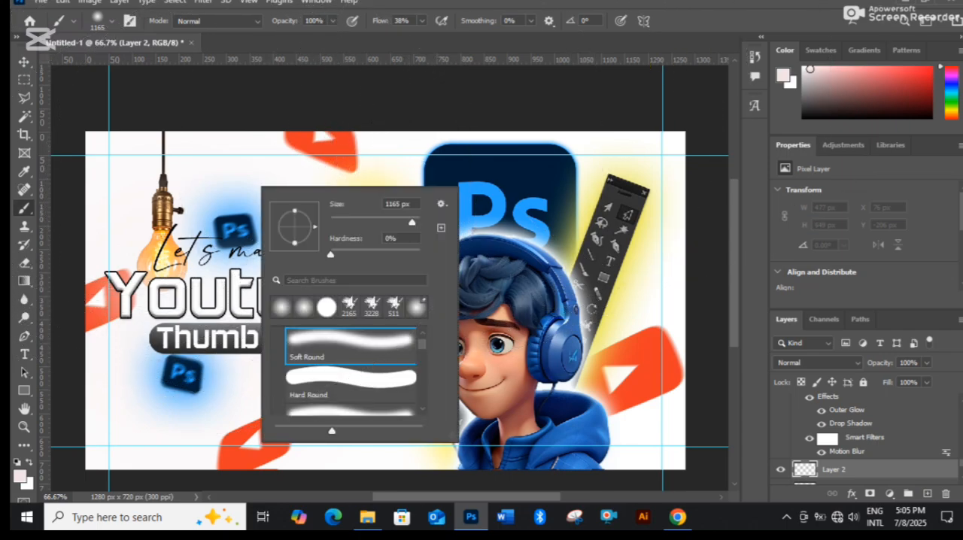
left_click(408, 219)
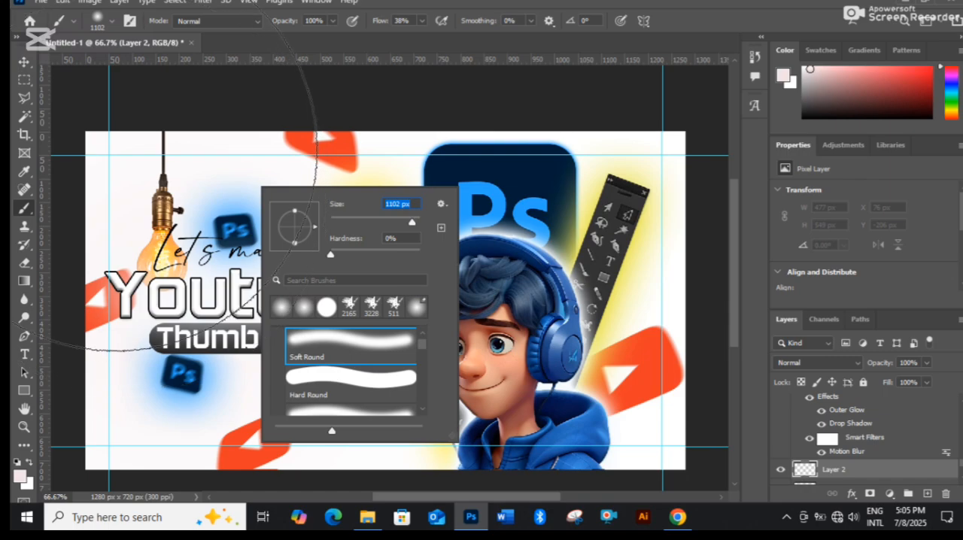
left_click(116, 167)
right_click(117, 165)
Sample a yellow from the bulb's glow and adjust it to f1ed3a as the foreground color.
left_click(19, 476)
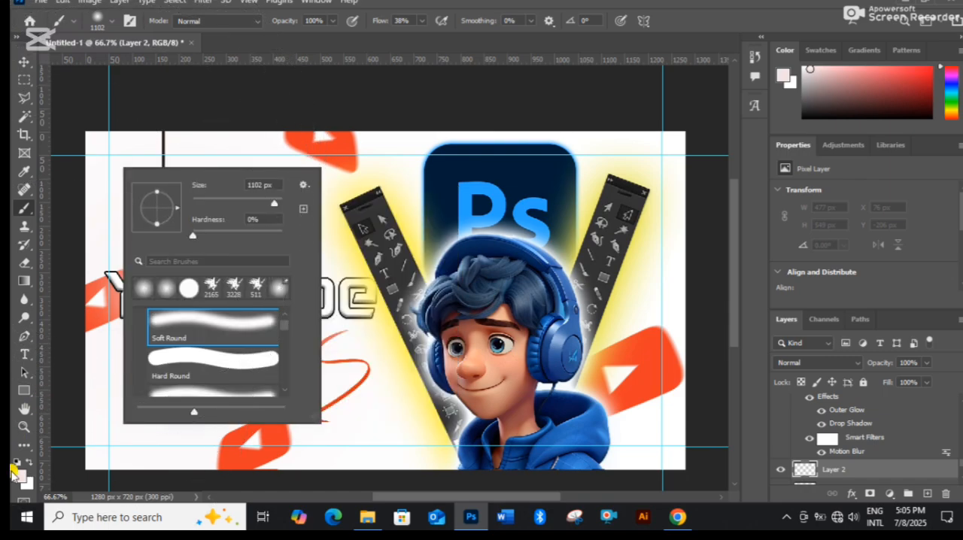
left_click(209, 259)
left_click(159, 251)
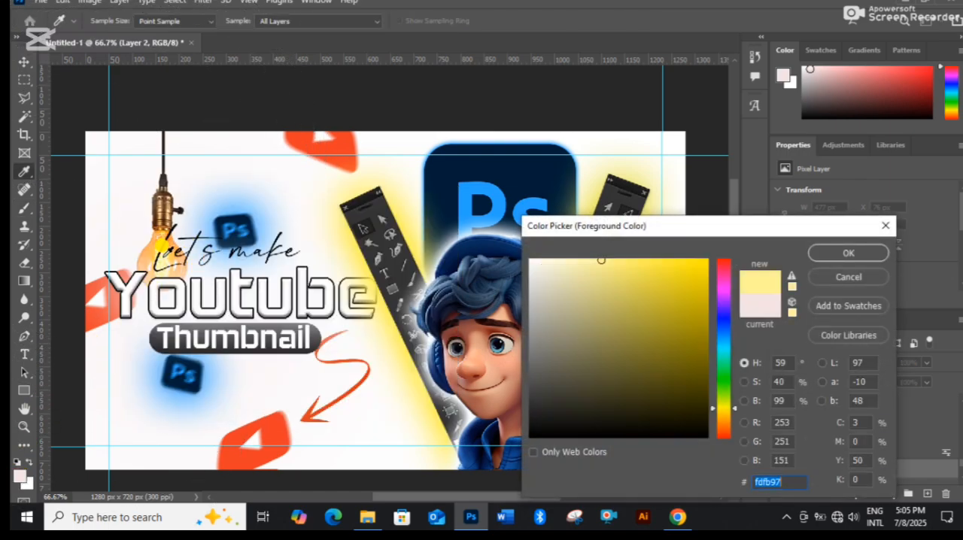
left_click(831, 255)
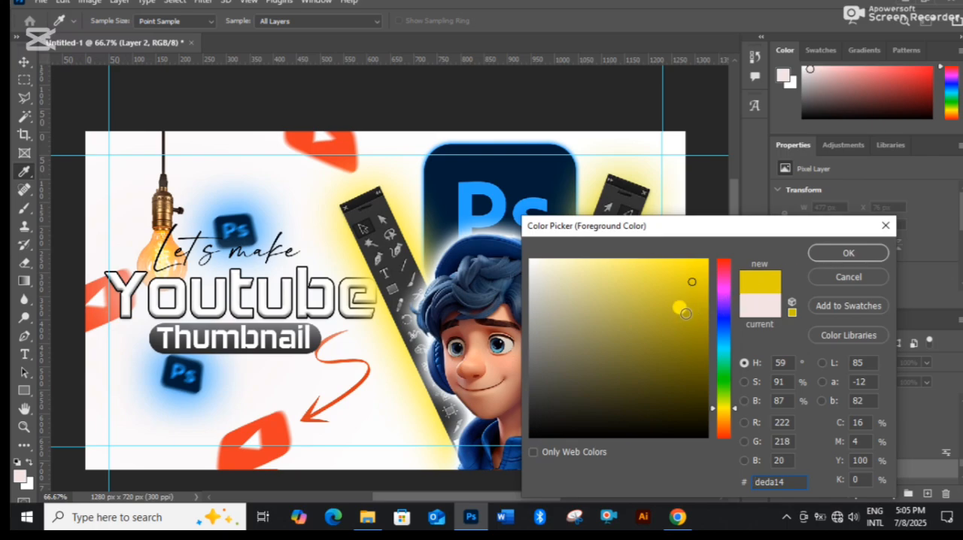
left_click(686, 314)
left_click(696, 275)
left_click(665, 268)
left_click(844, 253)
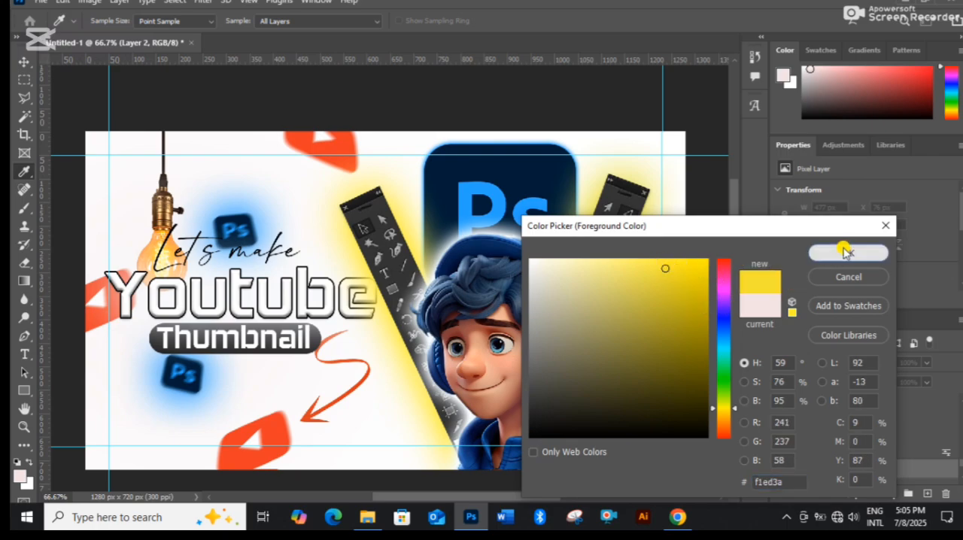
Try painting a soft yellow glow around the hanging bulb on the new layer, and undo the brush strokes.
key("b")
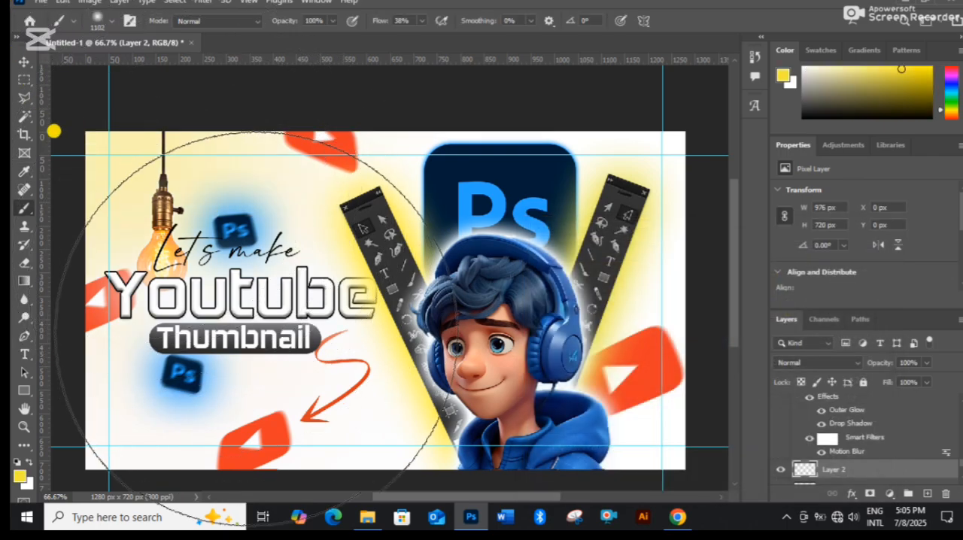
key("ctrl+z")
left_click(166, 244)
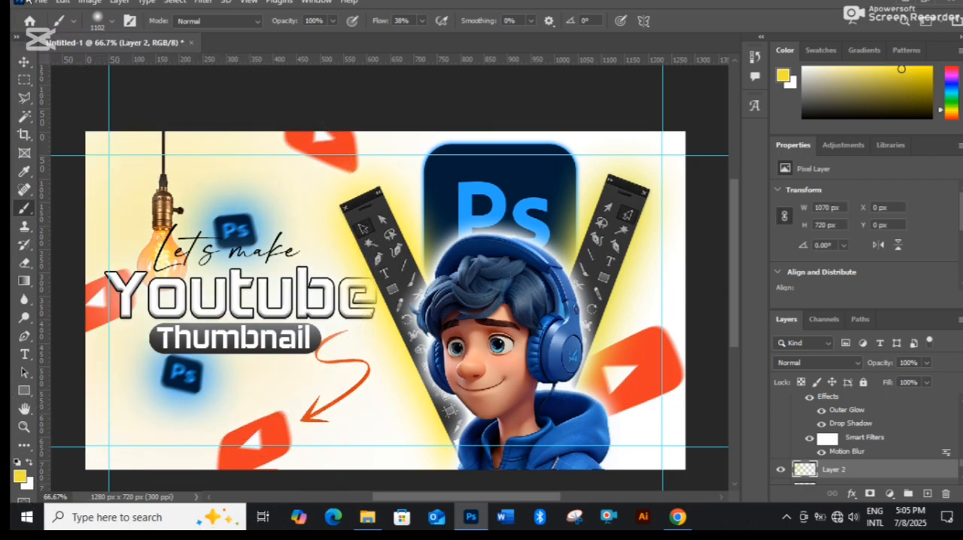
key("ctrl+z")
left_click(24, 61)
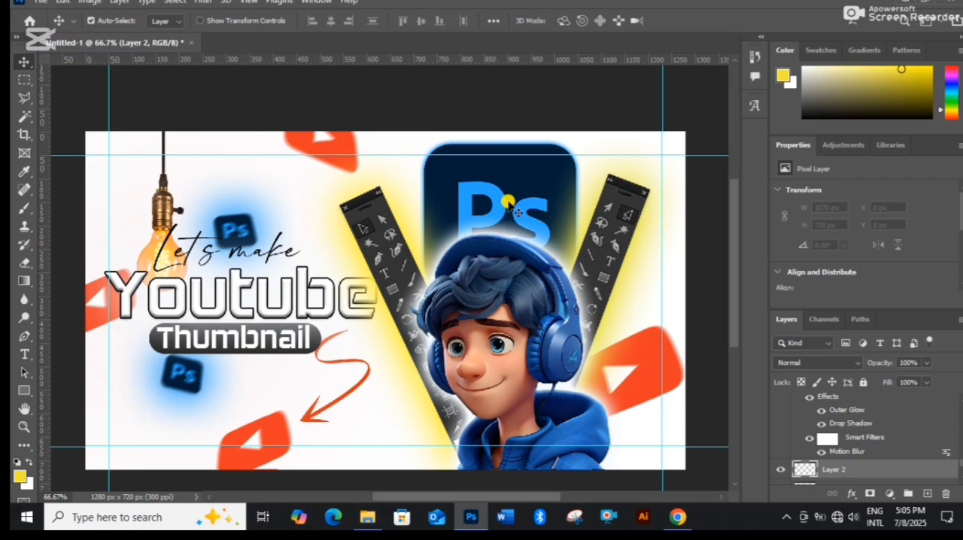
Open the Export As settings for the thumbnail as a JPG and set the quality to Great.
left_click(37, 2)
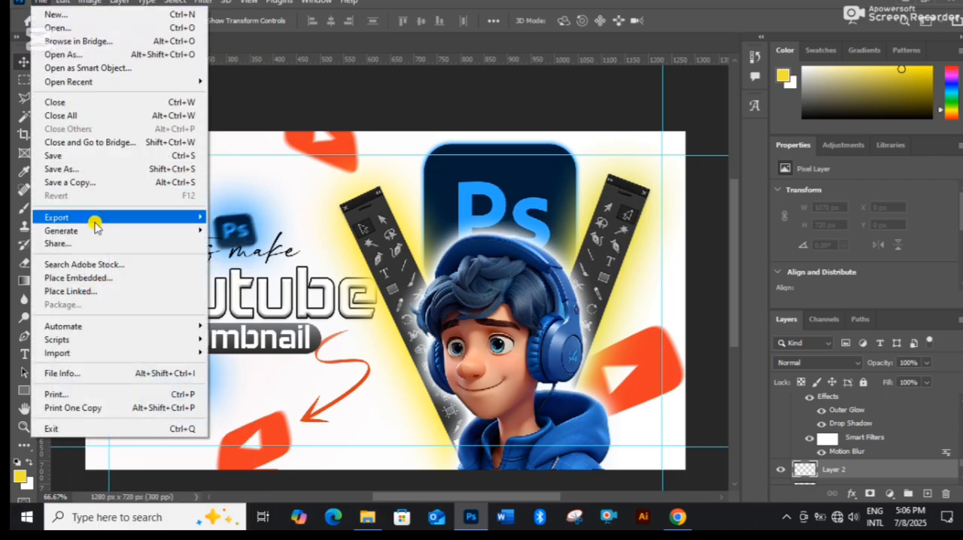
mouse_move(97, 224)
left_click(271, 232)
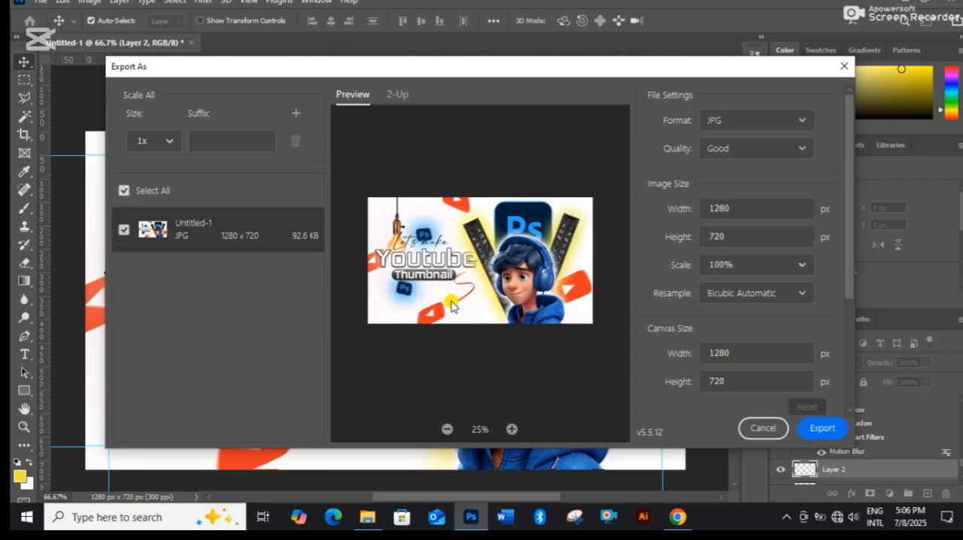
left_click(782, 162)
left_click(767, 310)
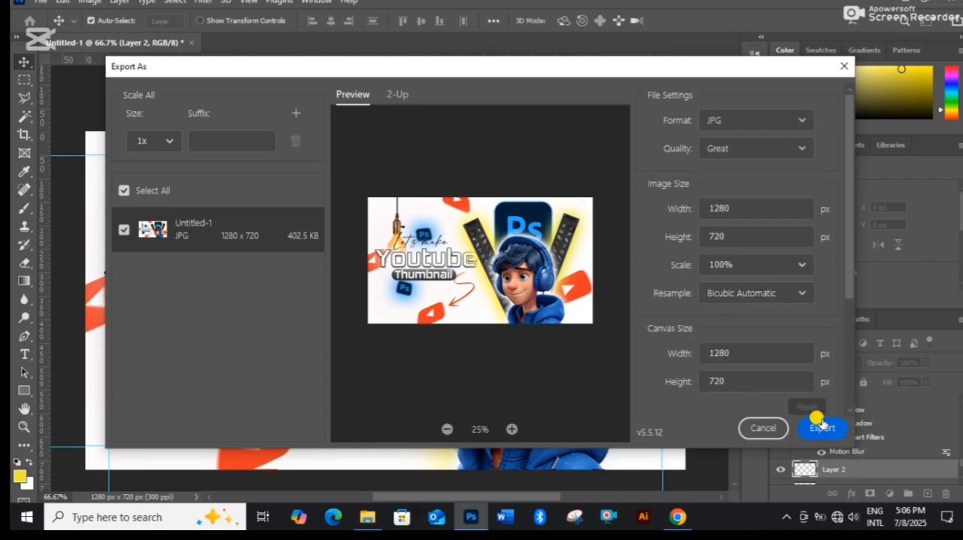
Export the thumbnail into the design folder as a JPG file named yt thumbnail.
scroll(675, 419, "down", 1)
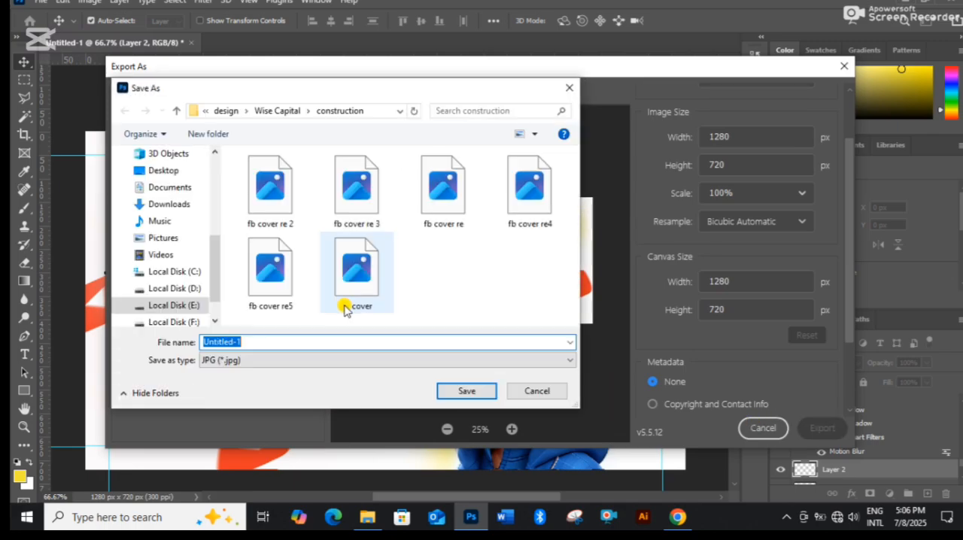
left_click(225, 111)
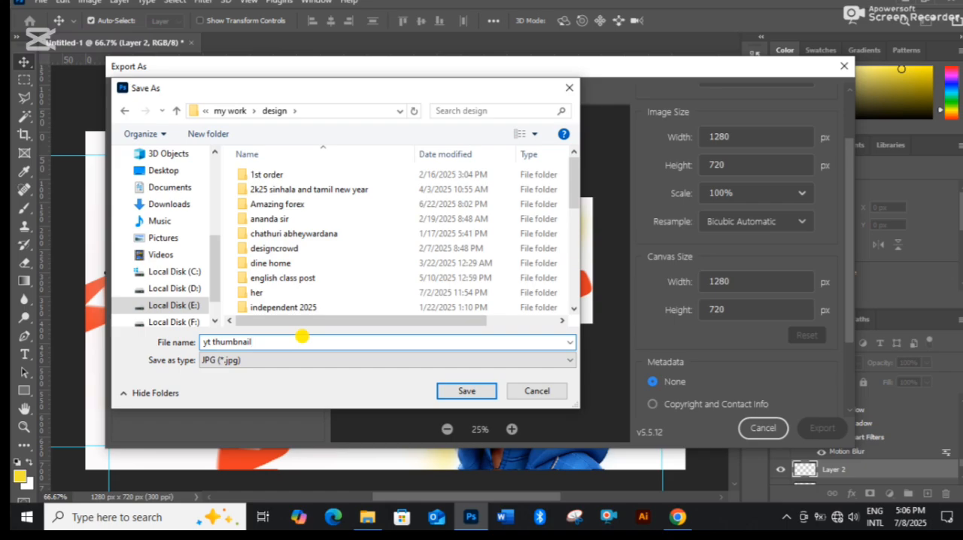
key("Return")
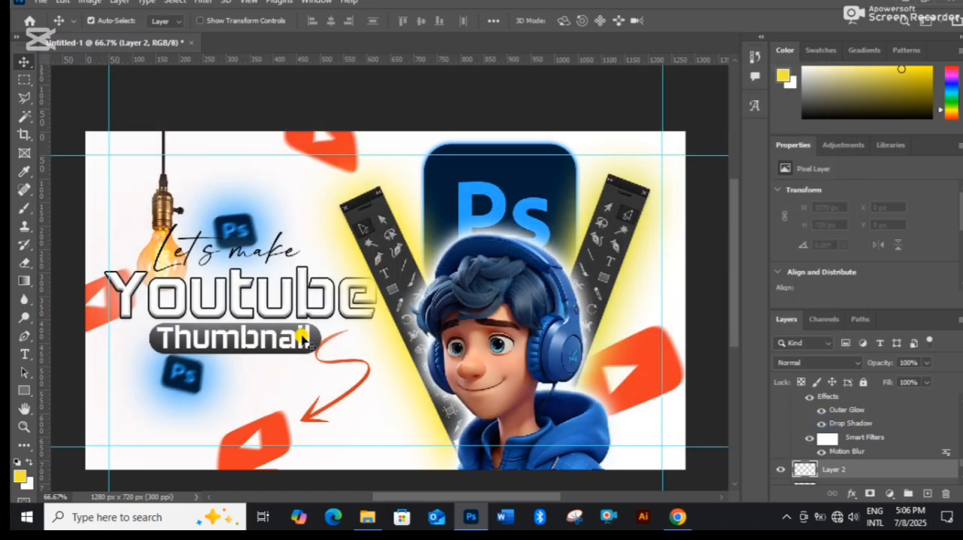